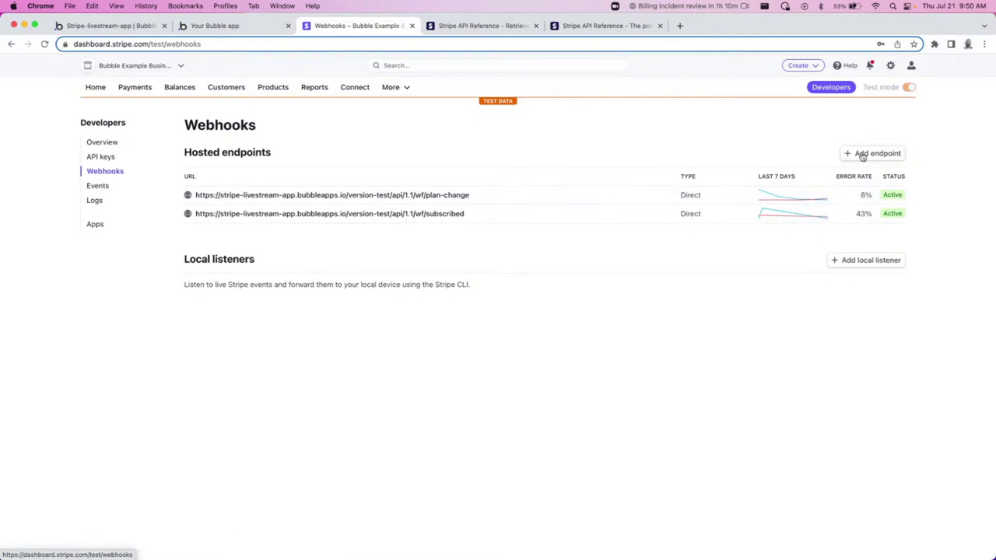
# Cancel a half-started endpoint, then delete the /wf/subscribed webhook endpoint.
pyautogui.click(863, 153)
pyautogui.click(81, 203)
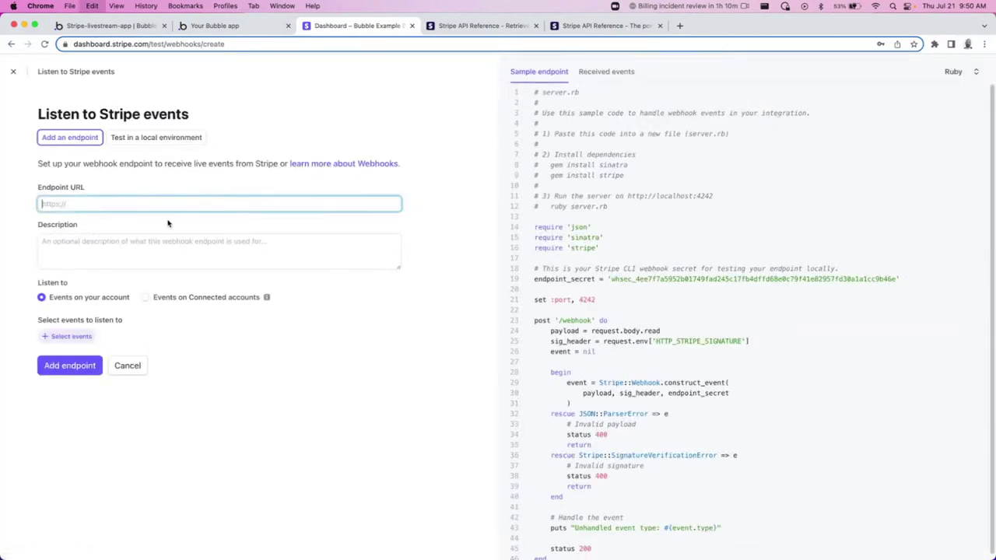
pyautogui.click(129, 369)
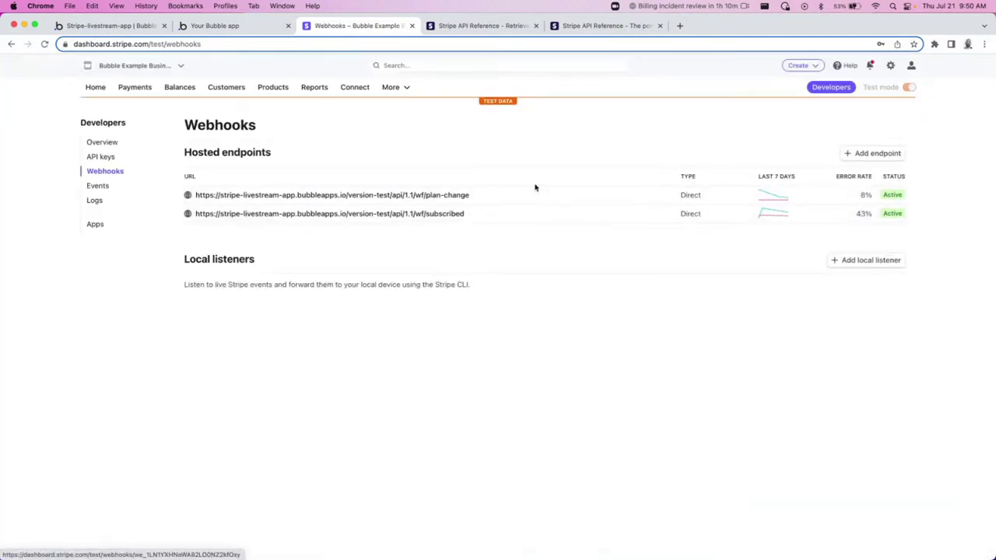
pyautogui.click(557, 221)
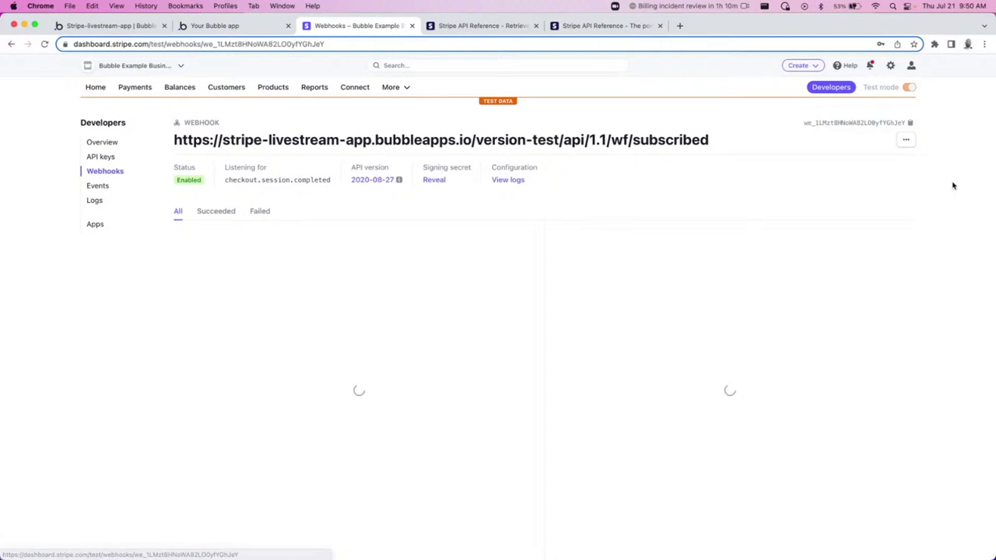
pyautogui.click(907, 140)
pyautogui.click(852, 209)
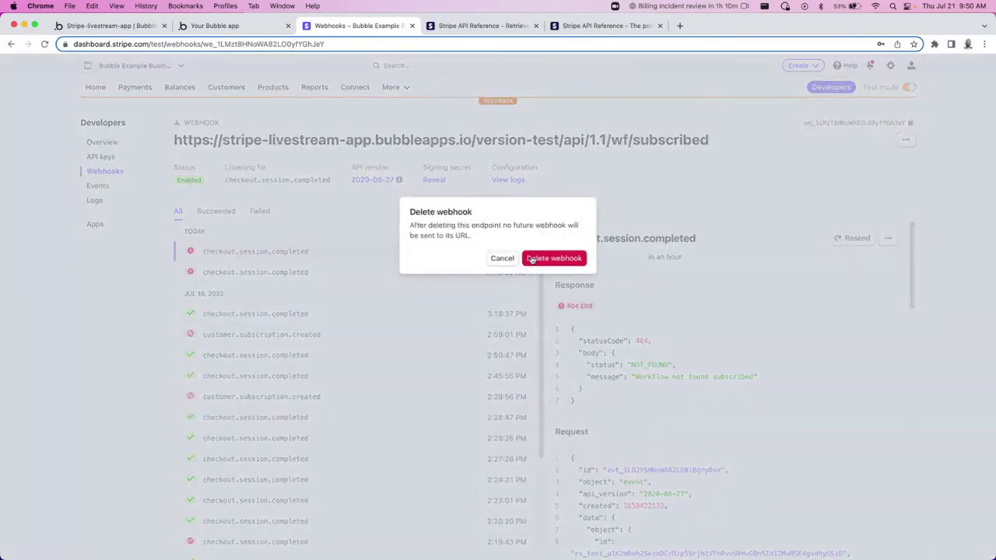
pyautogui.click(538, 262)
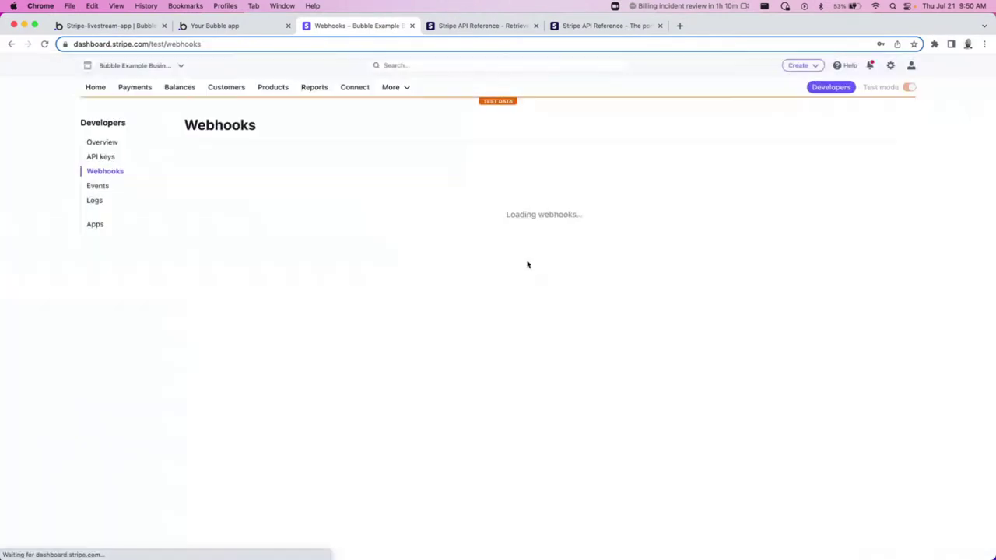
# Start a new webhook endpoint with the /wf/subscribed/initialize URL and a description.
pyautogui.click(872, 153)
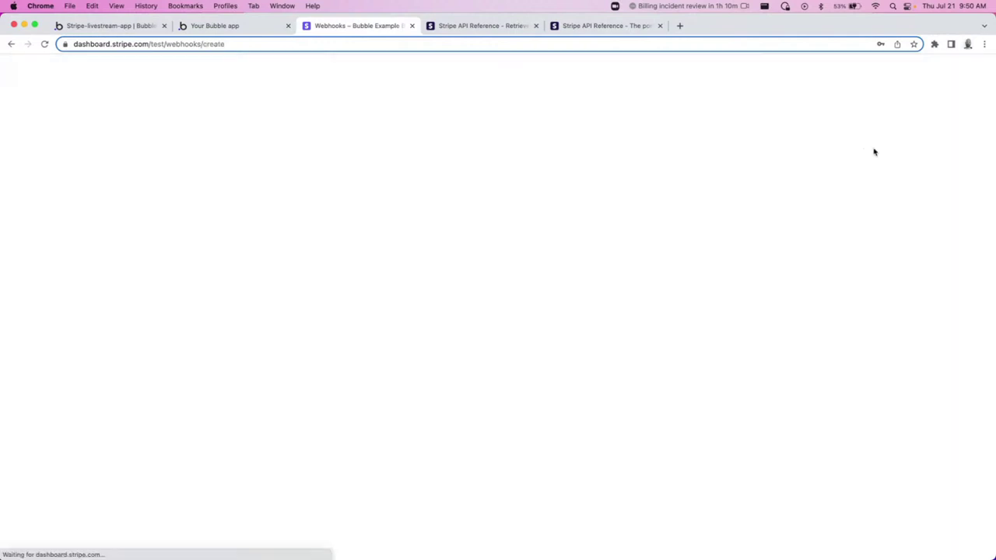
pyautogui.click(102, 203)
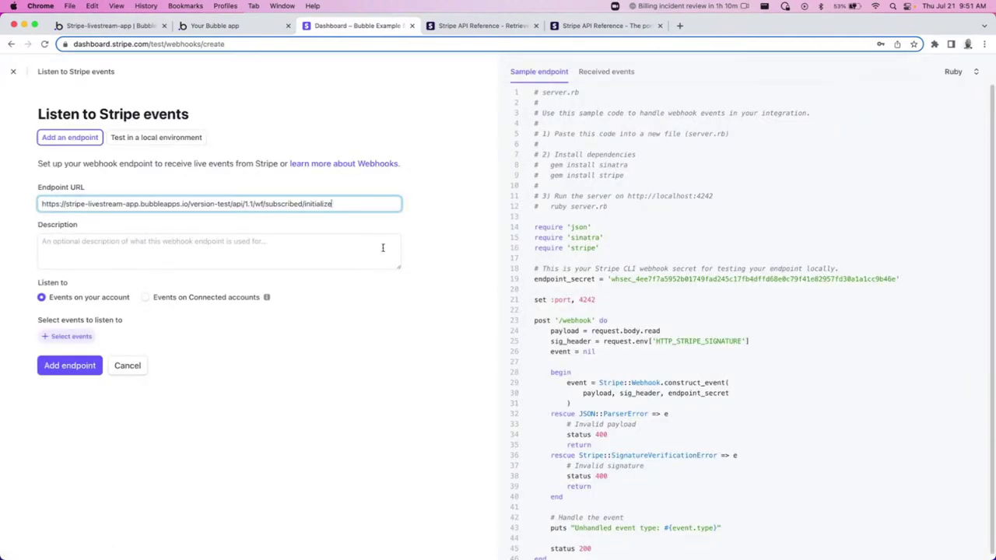
pyautogui.click(216, 242)
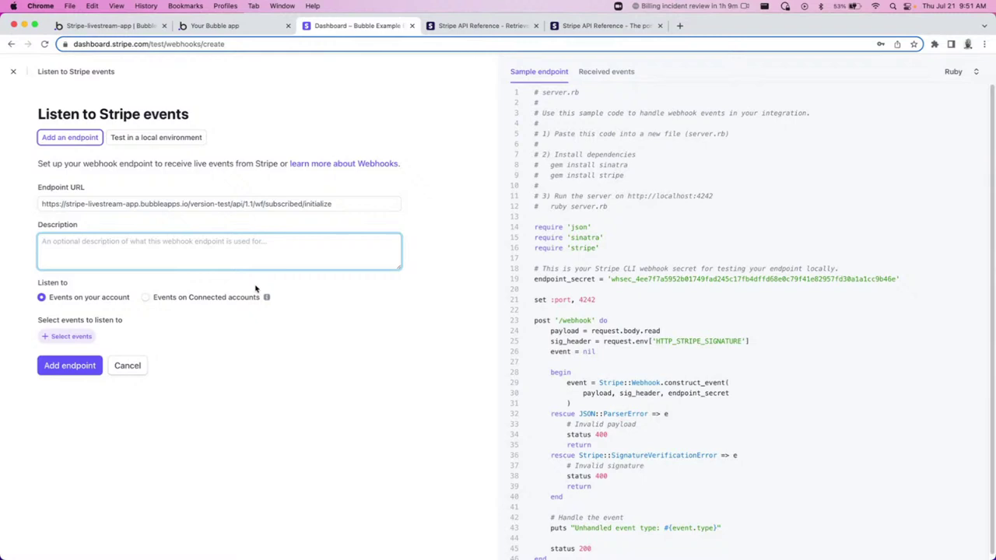
pyautogui.write('This gets called on subscription creation')
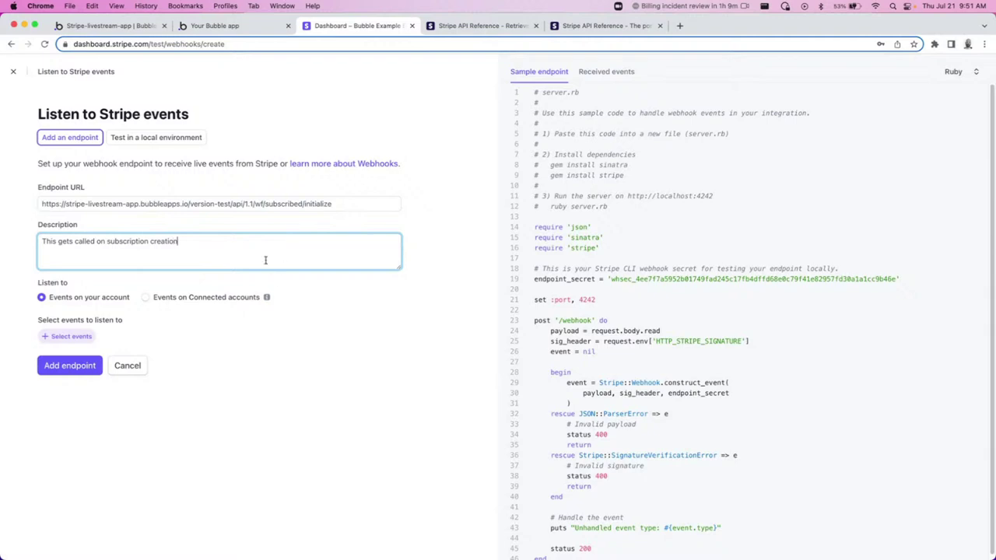
# Make the endpoint listen to the Checkout event checkout.session.completed.
pyautogui.click(81, 336)
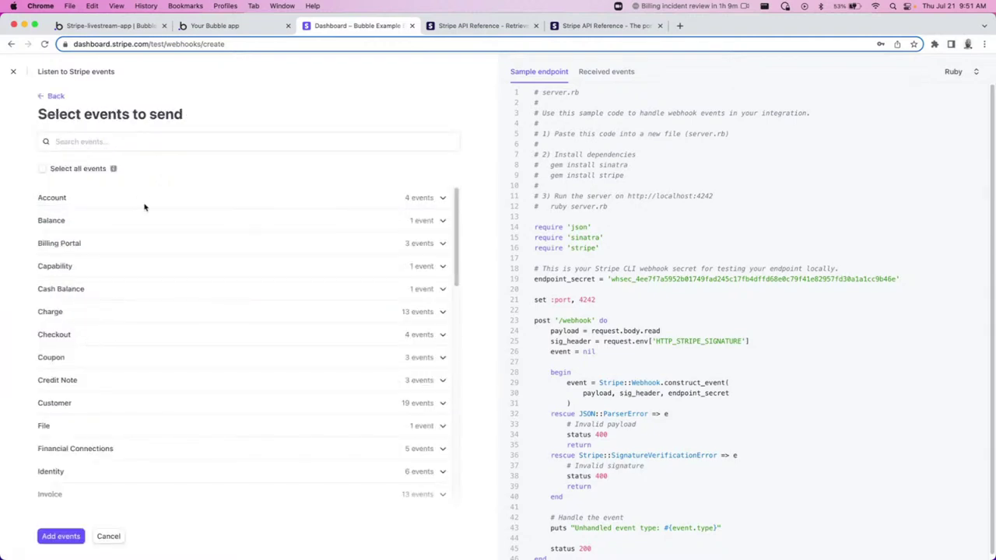
pyautogui.click(226, 337)
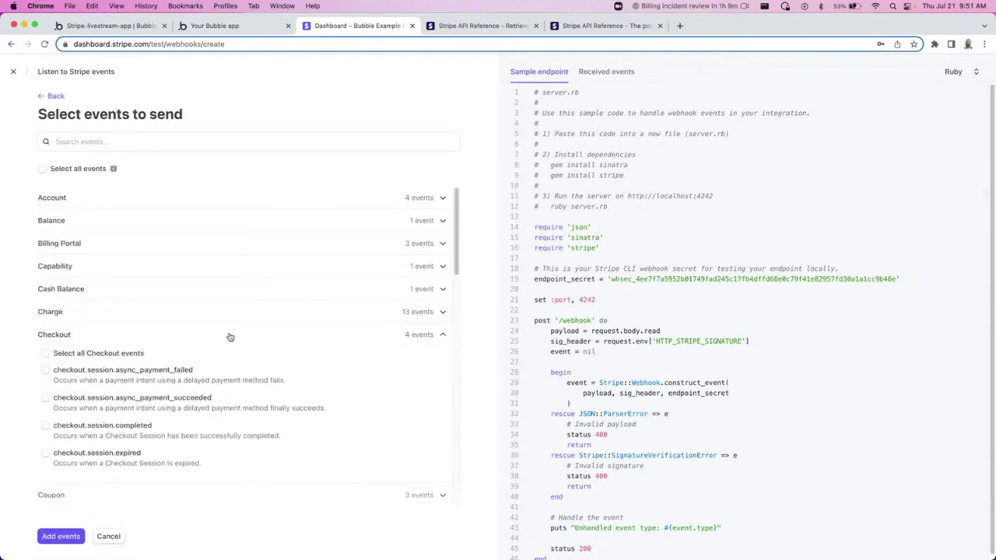
pyautogui.click(76, 426)
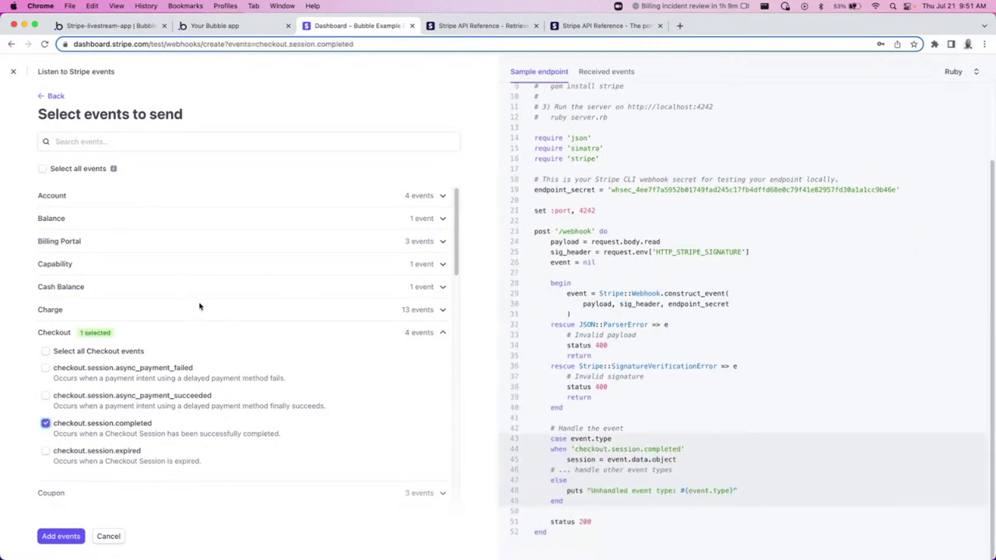
pyautogui.scroll(-1, 206, 319)
pyautogui.scroll(-1, 226, 347)
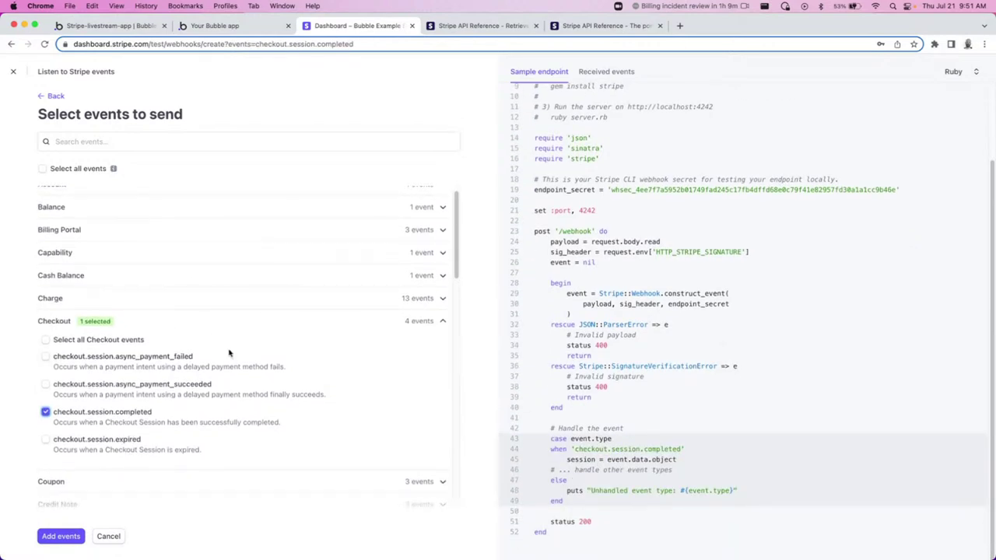
pyautogui.scroll(-1, 257, 365)
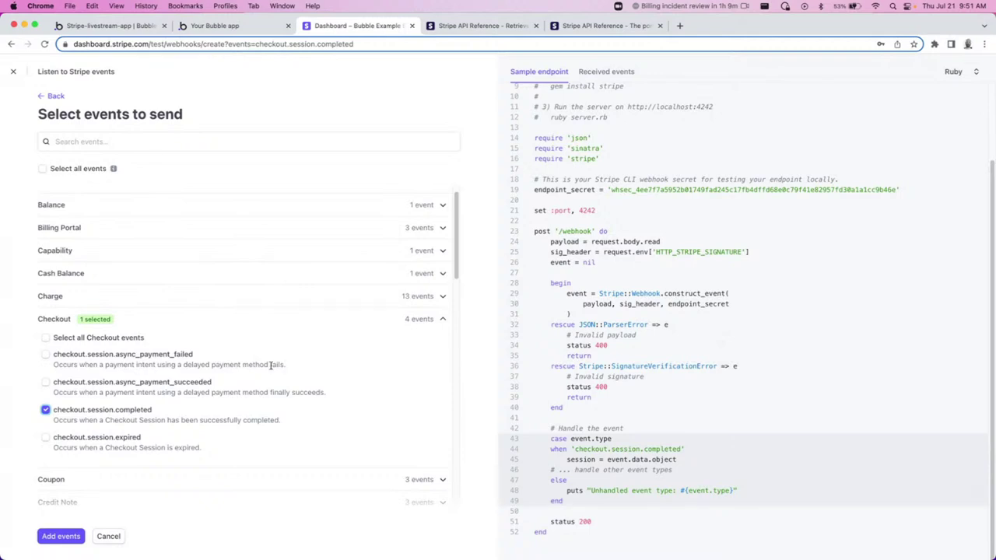
pyautogui.scroll(-1, 270, 365)
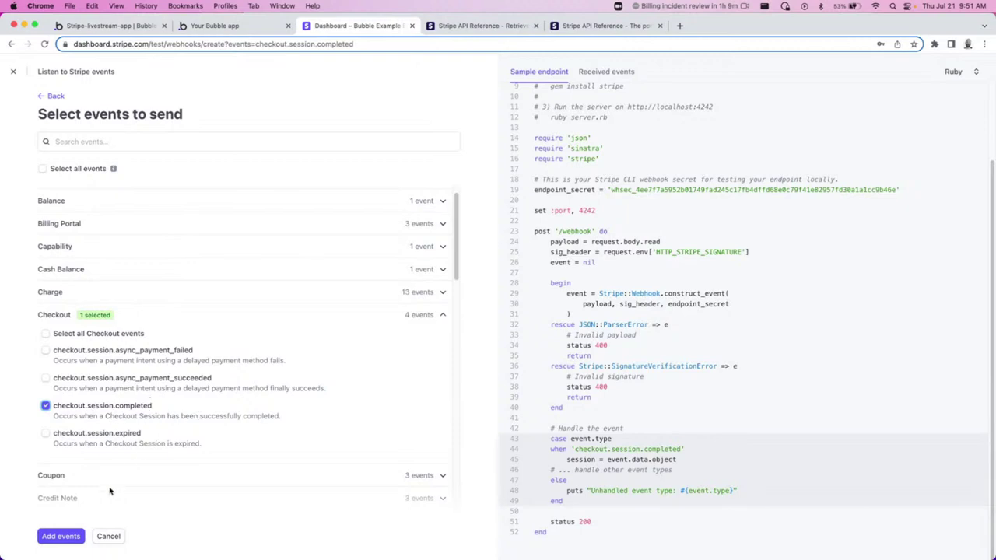
pyautogui.click(56, 540)
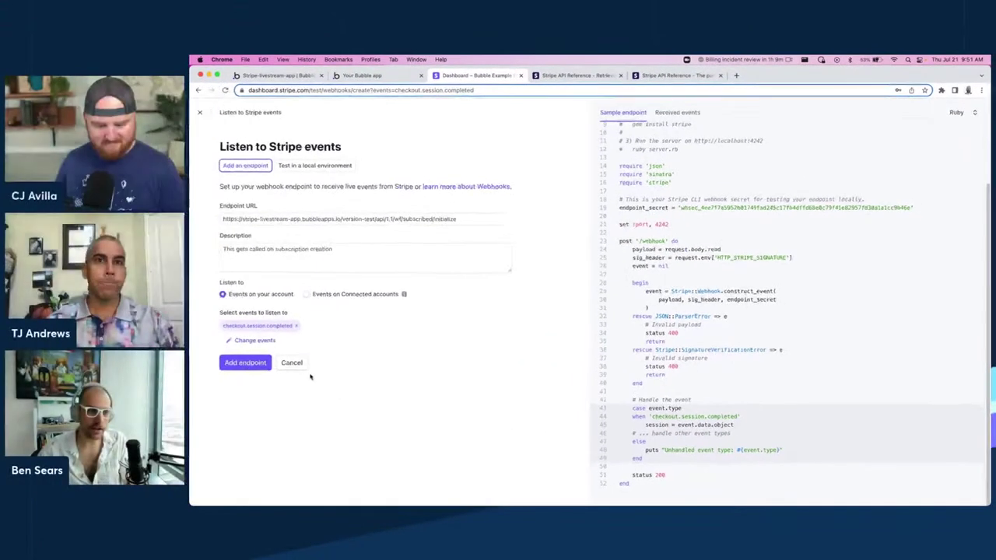
# Create the endpoint, then subscribe to the $25 Basic plan from the Bubble app.
pyautogui.click(244, 364)
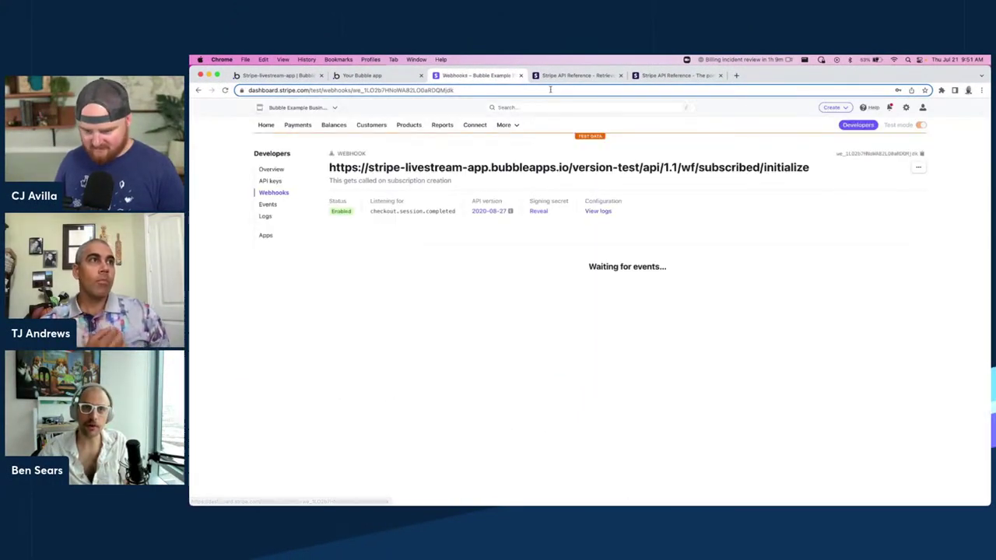
pyautogui.click(361, 74)
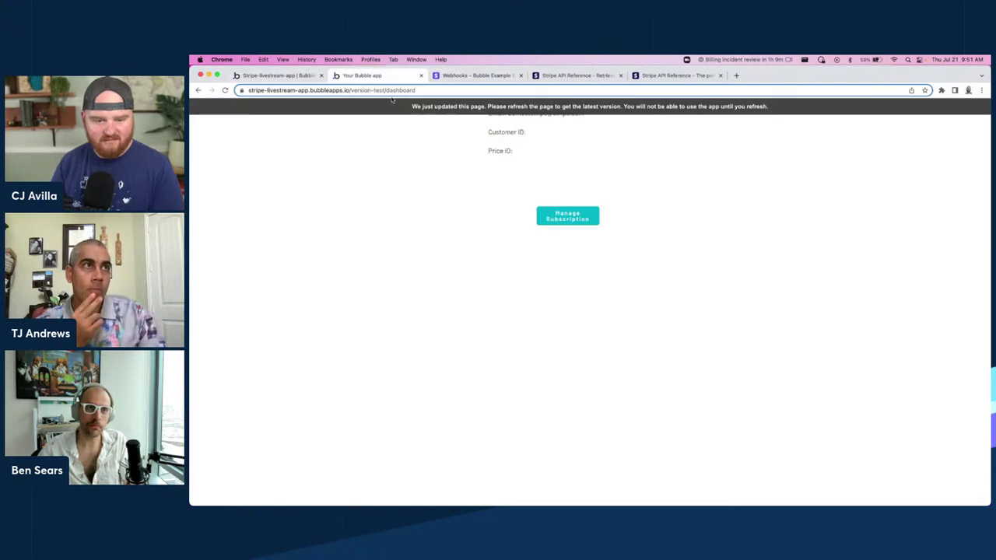
pyautogui.click(567, 216)
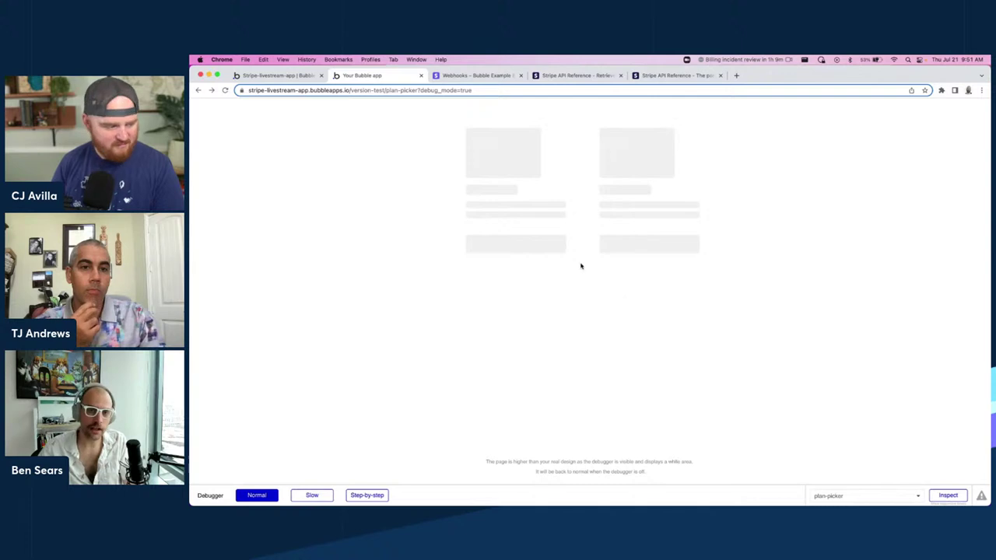
pyautogui.click(275, 77)
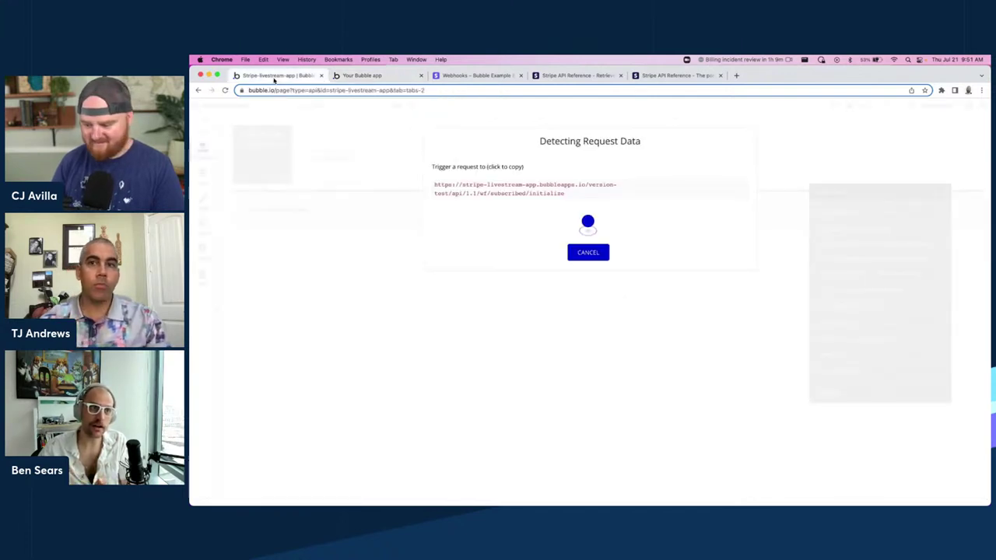
pyautogui.click(363, 77)
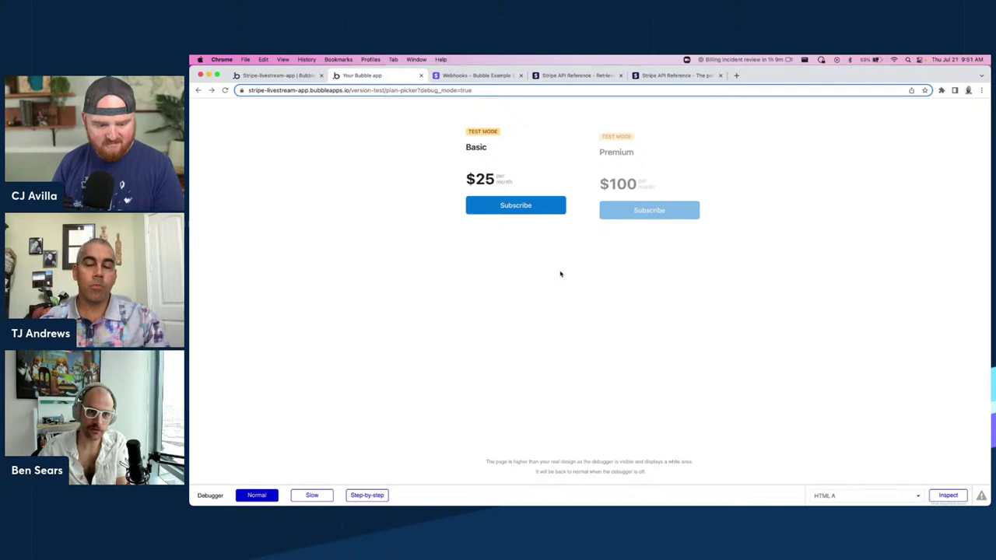
pyautogui.click(516, 205)
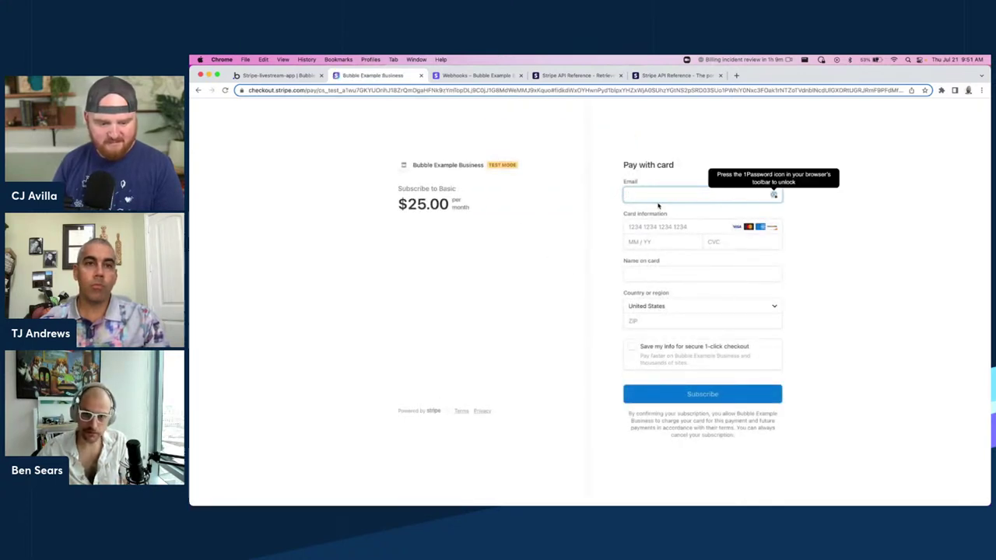
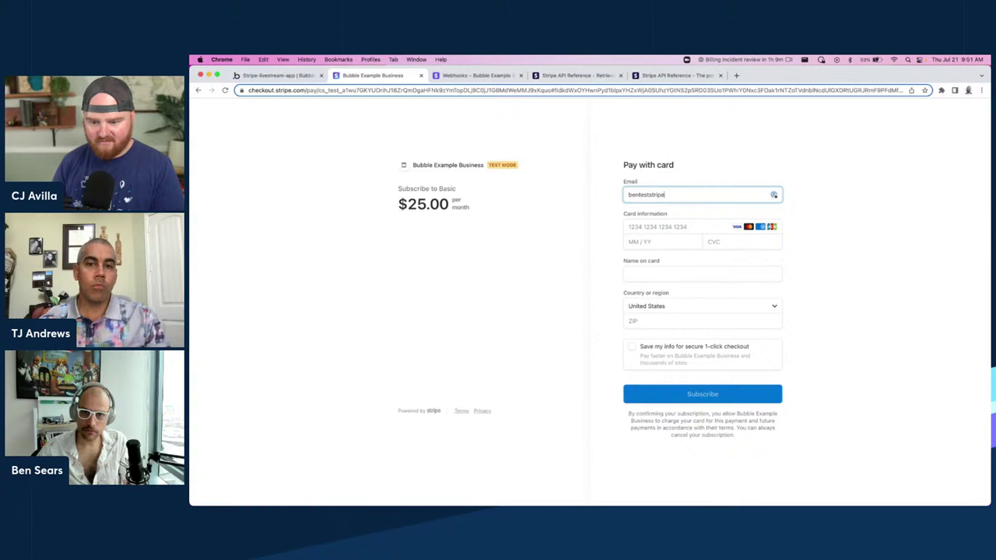
# Pay for Basic with the test email, test card 4242…, and ZIP 42424.
pyautogui.click(669, 227)
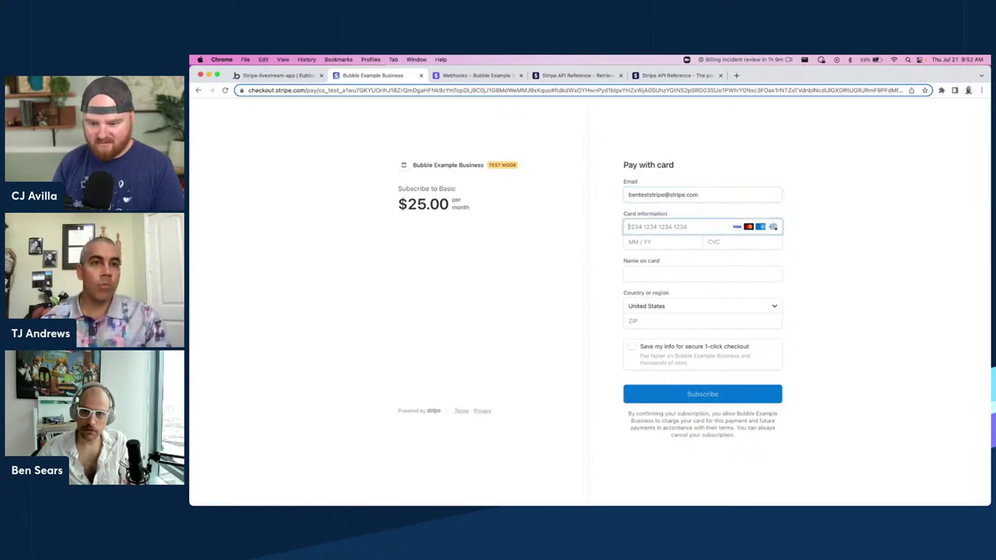
pyautogui.write('424242424242')
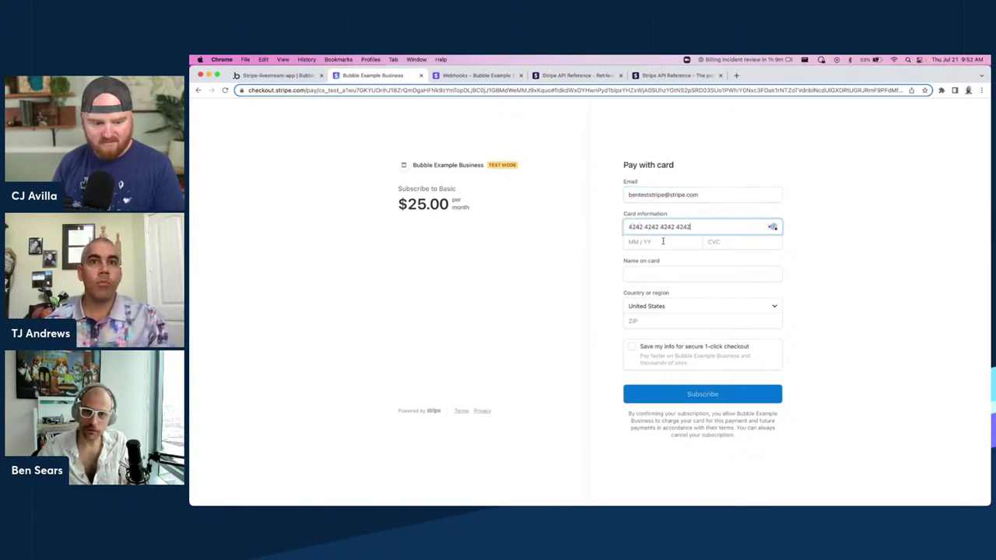
pyautogui.write('4242042442442424')
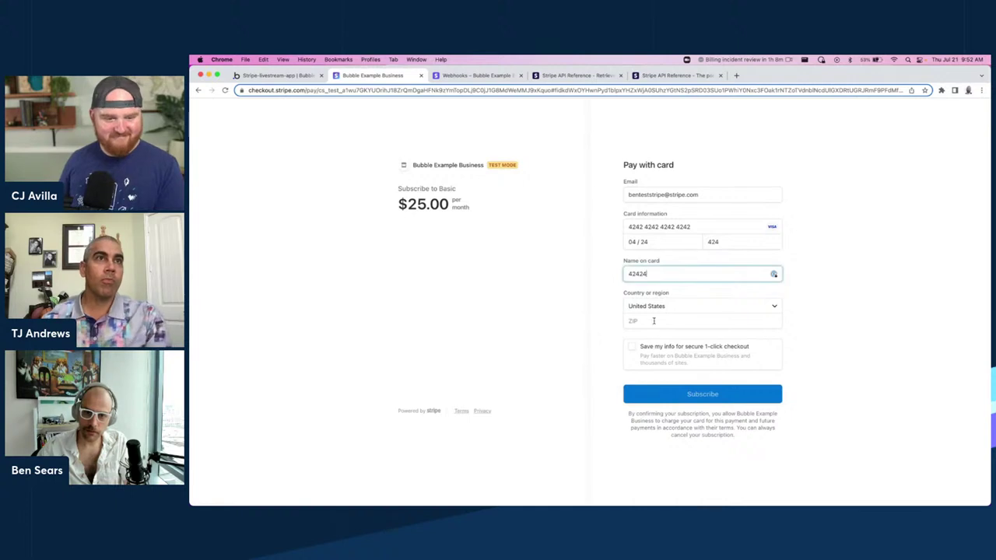
pyautogui.click(651, 321)
pyautogui.write('42424')
pyautogui.click(666, 395)
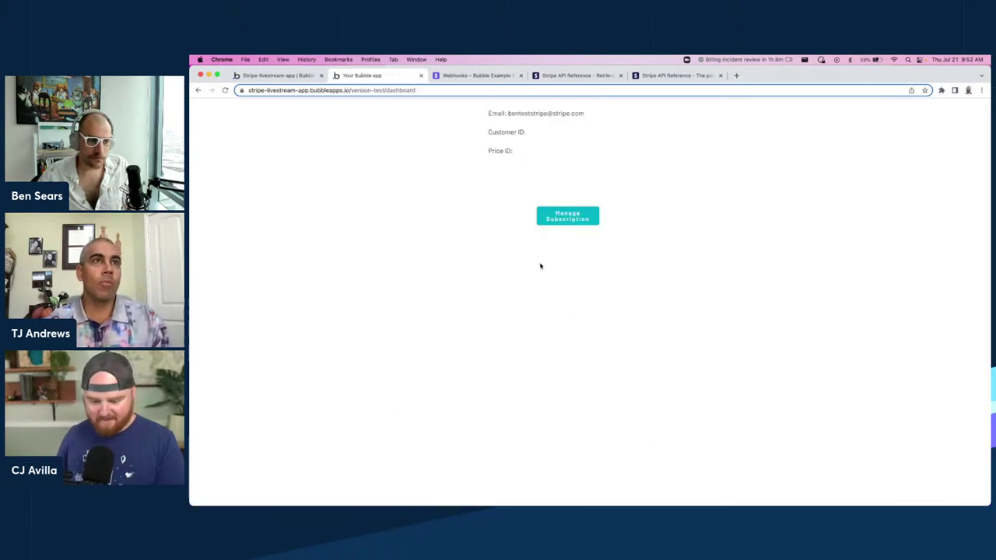
# Review the detected checkout session data, including client_reference_id, and save its field types.
pyautogui.click(276, 76)
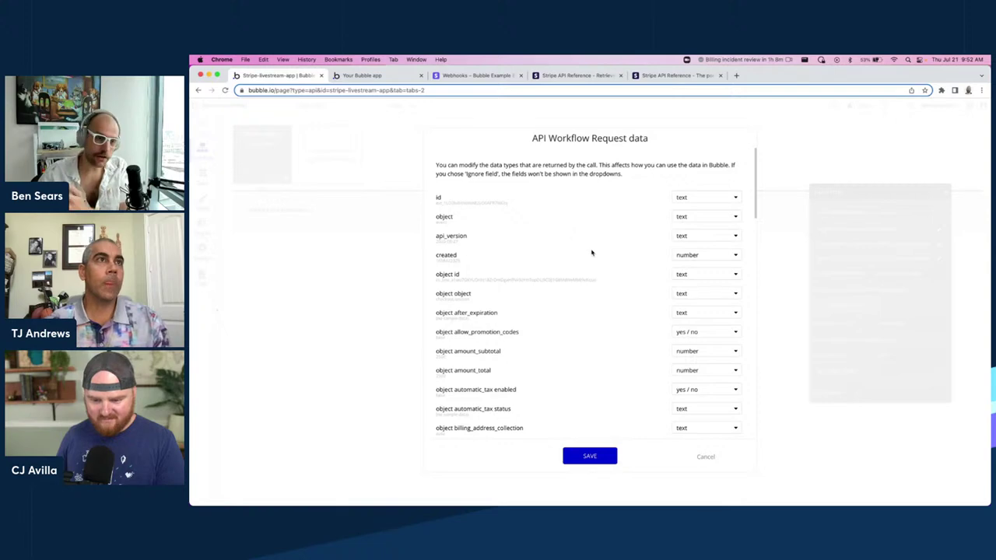
pyautogui.scroll(-10, 568, 241)
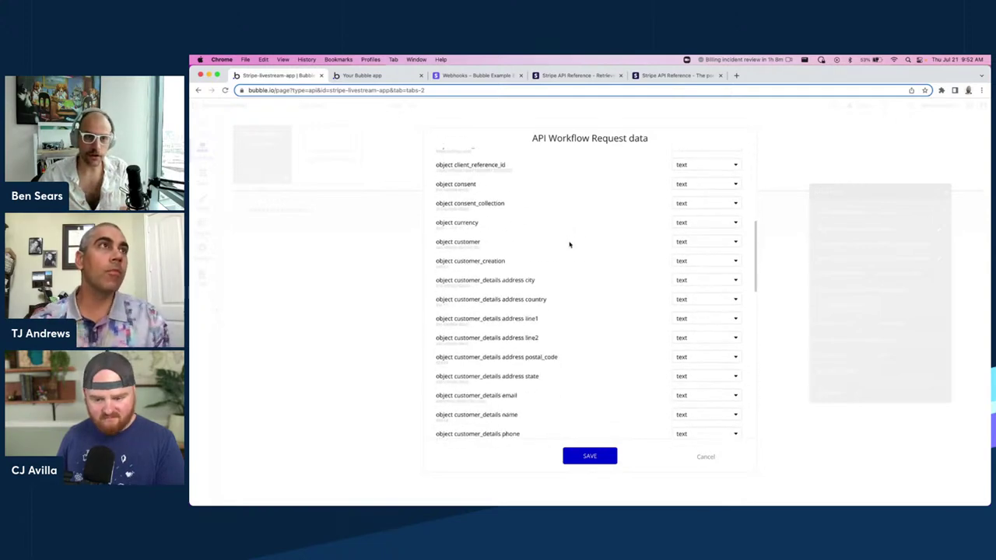
pyautogui.scroll(-10, 559, 244)
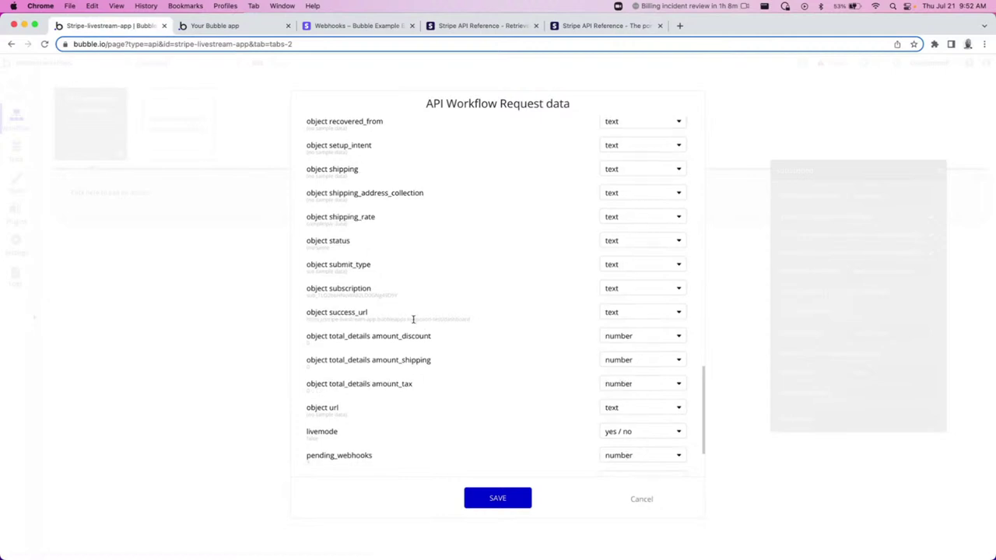
pyautogui.scroll(-3, 413, 350)
pyautogui.scroll(15, 412, 358)
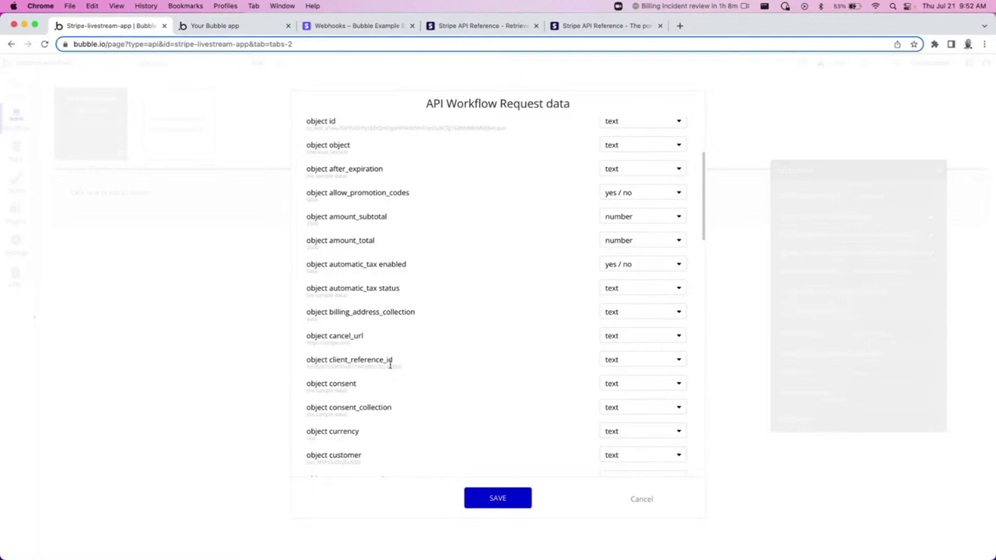
pyautogui.doubleClick(390, 364)
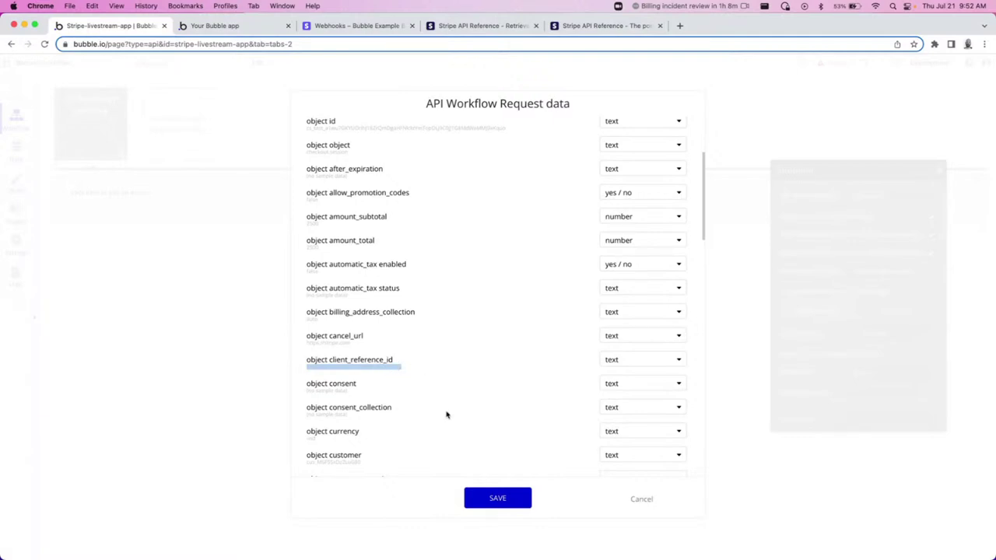
pyautogui.click(489, 504)
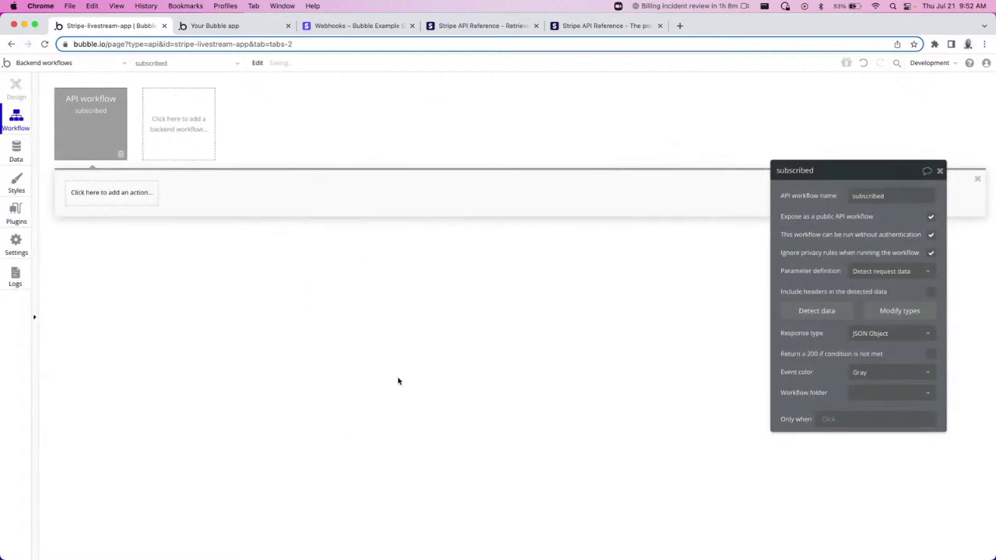
# Add a Make changes step targeting the first User whose unique id equals client_reference_id.
pyautogui.click(104, 203)
pyautogui.moveTo(120, 267)
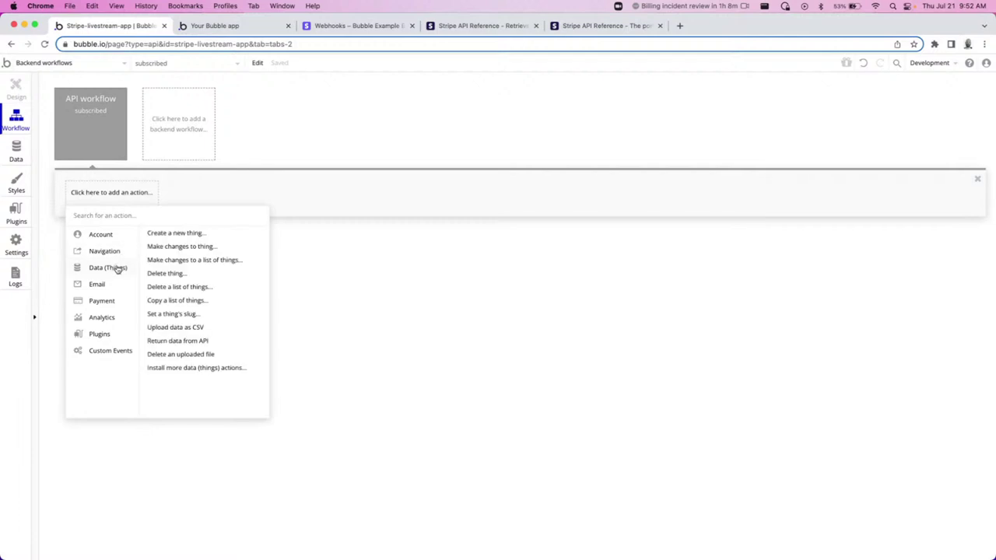
pyautogui.click(186, 247)
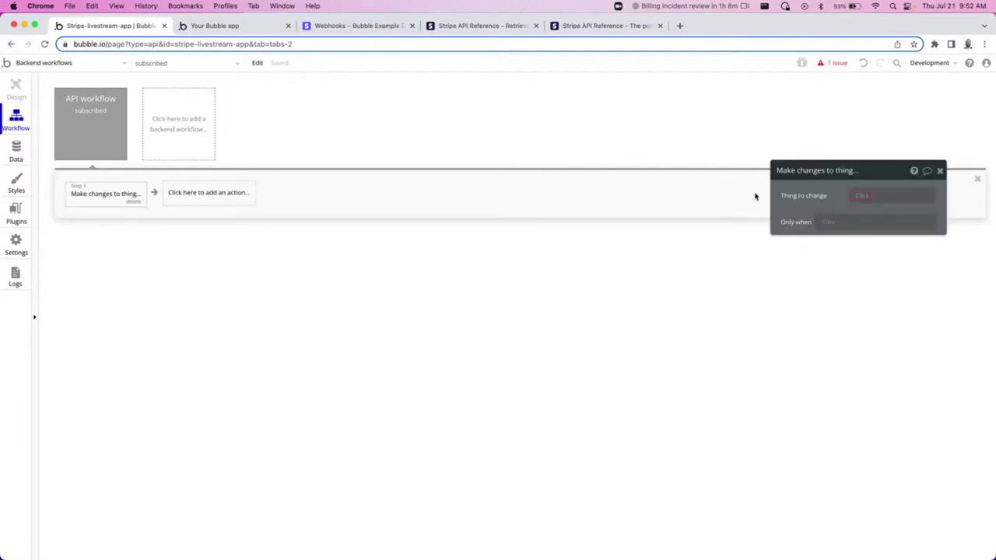
pyautogui.click(871, 201)
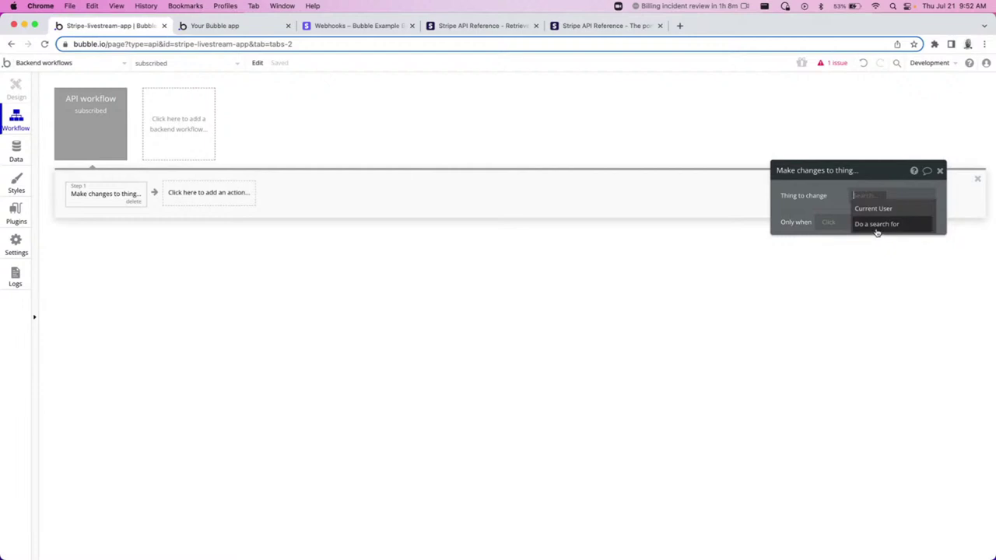
pyautogui.click(876, 225)
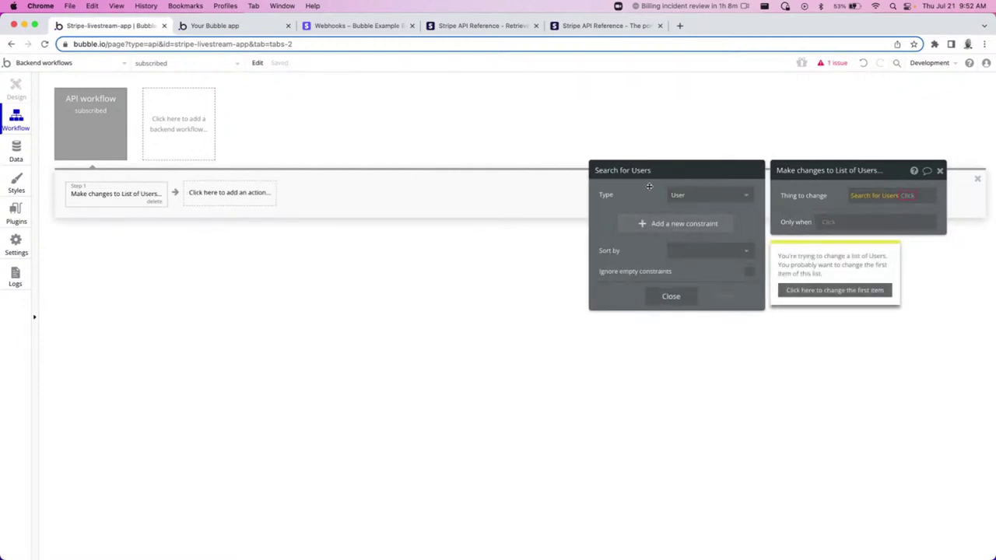
pyautogui.click(655, 224)
pyautogui.click(650, 221)
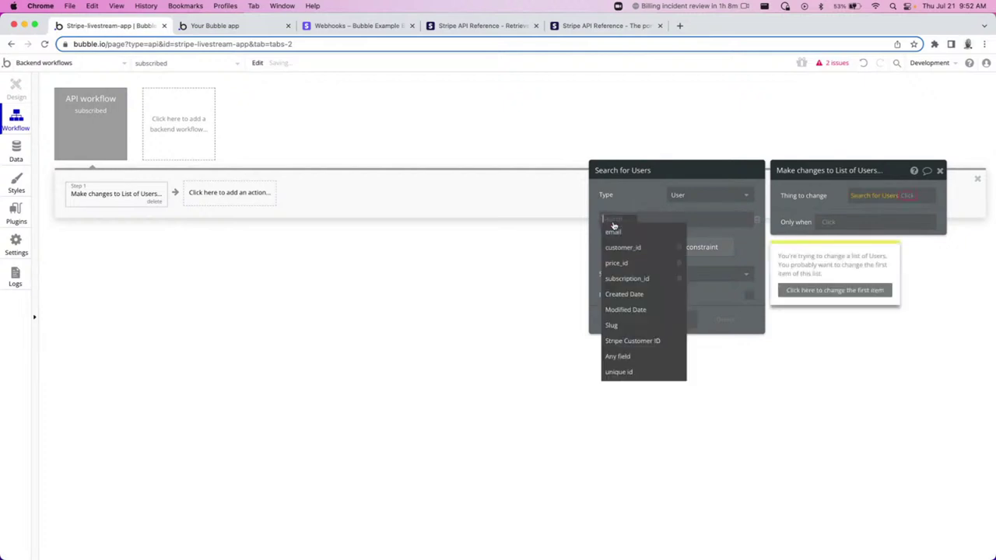
pyautogui.click(622, 371)
pyautogui.click(651, 218)
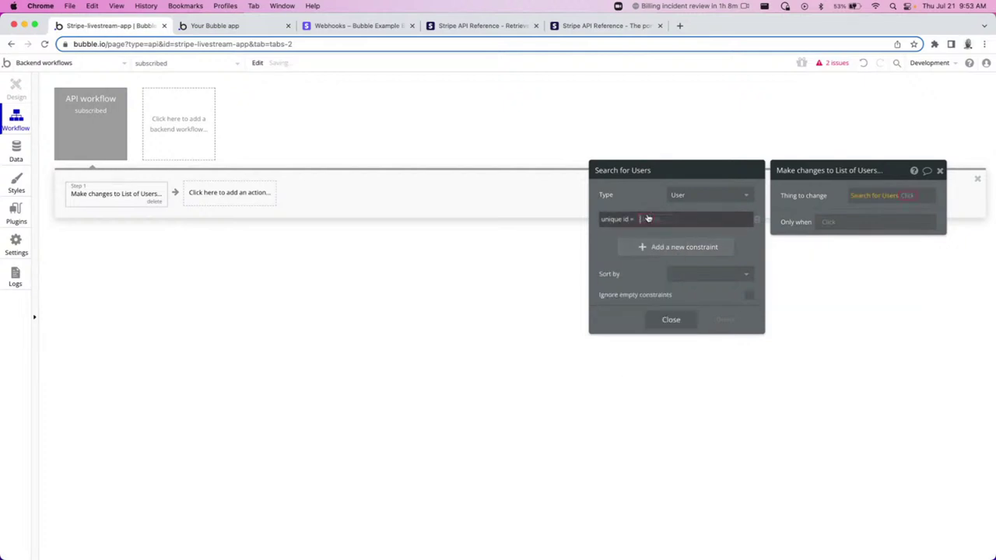
pyautogui.click(669, 231)
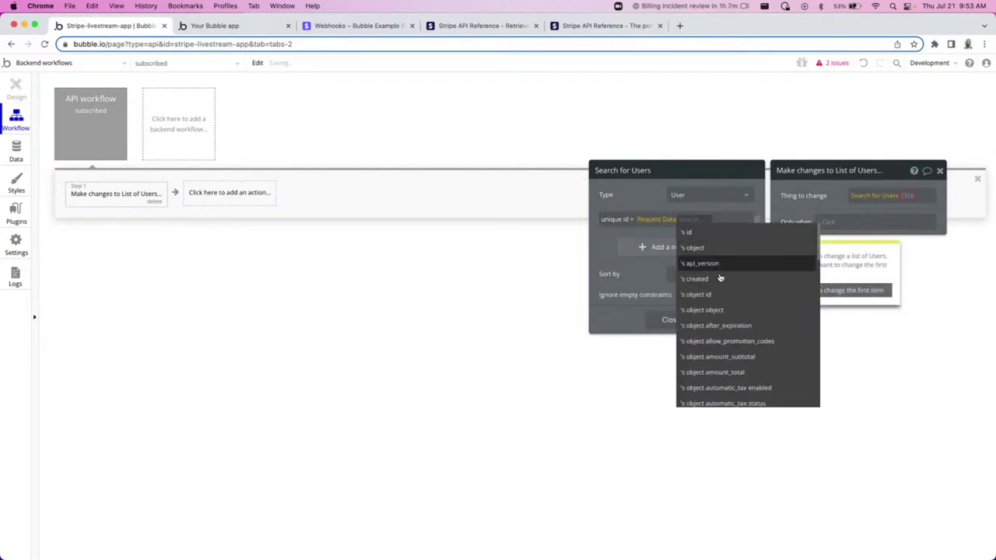
pyautogui.write('clie')
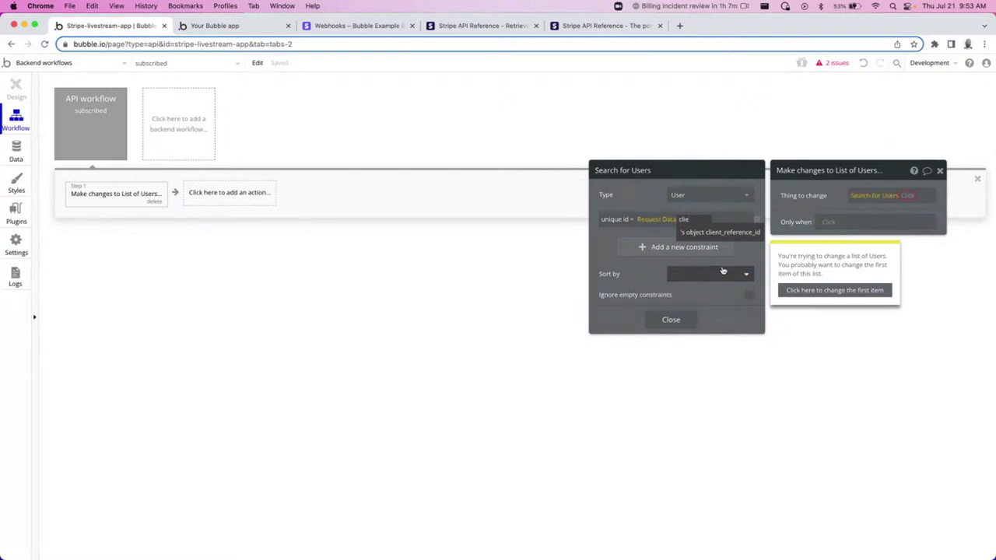
pyautogui.click(707, 233)
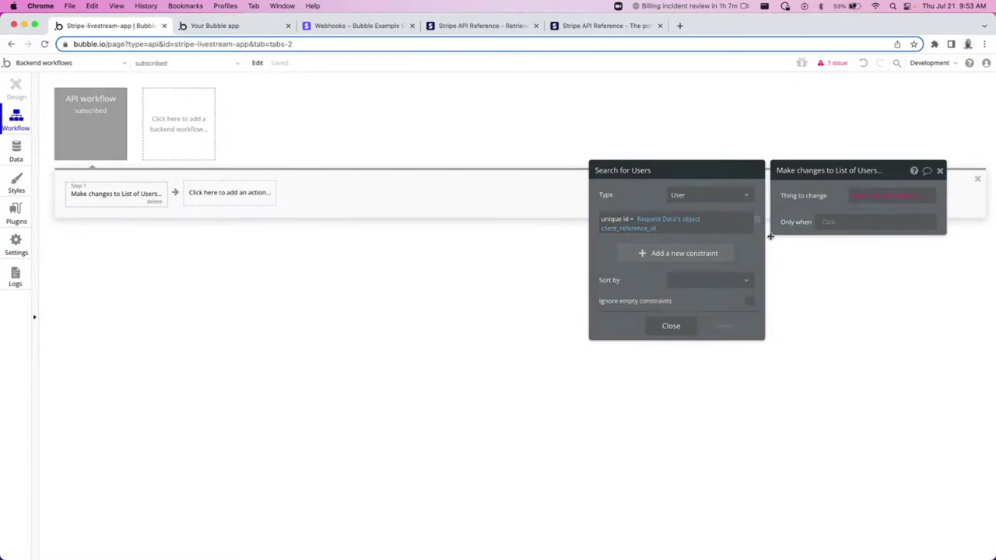
pyautogui.click(906, 198)
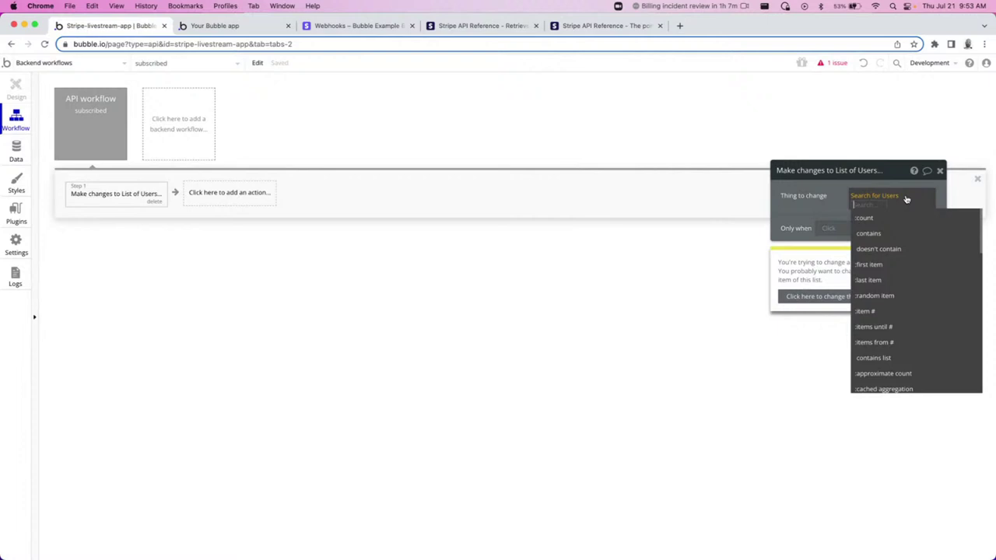
pyautogui.click(885, 265)
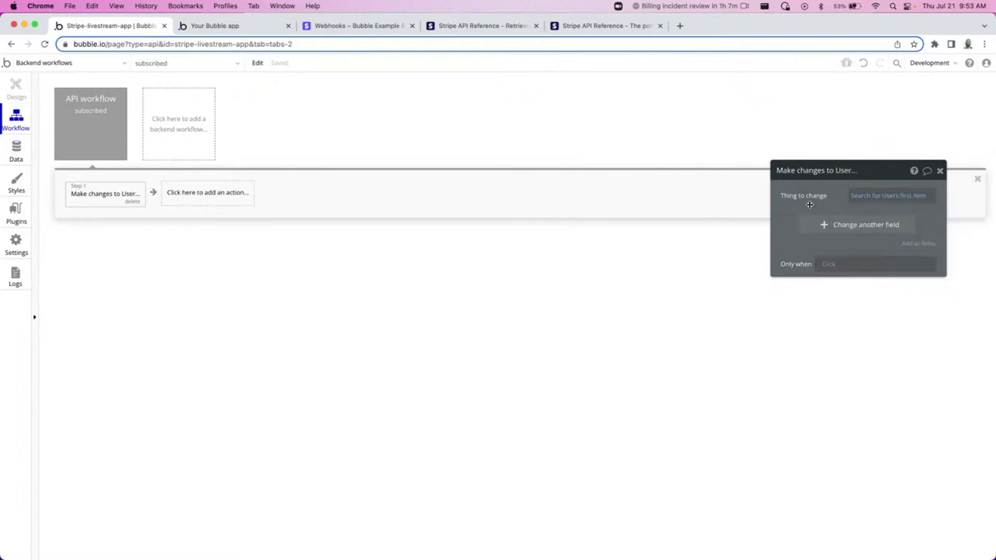
pyautogui.moveTo(809, 204); pyautogui.dragTo(757, 209)
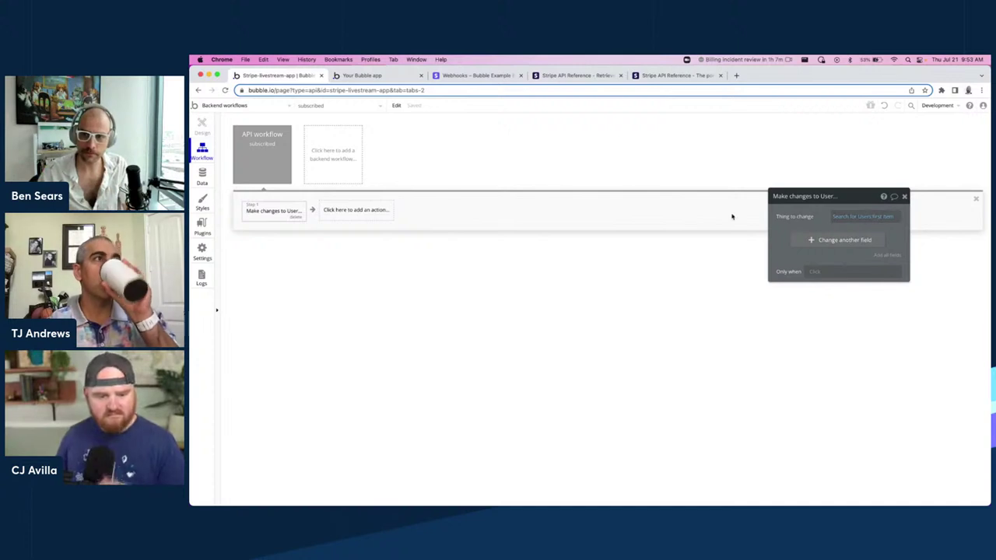
# Set the user's customer_id to Request Data's object customer.
pyautogui.click(843, 242)
pyautogui.click(834, 258)
pyautogui.click(826, 279)
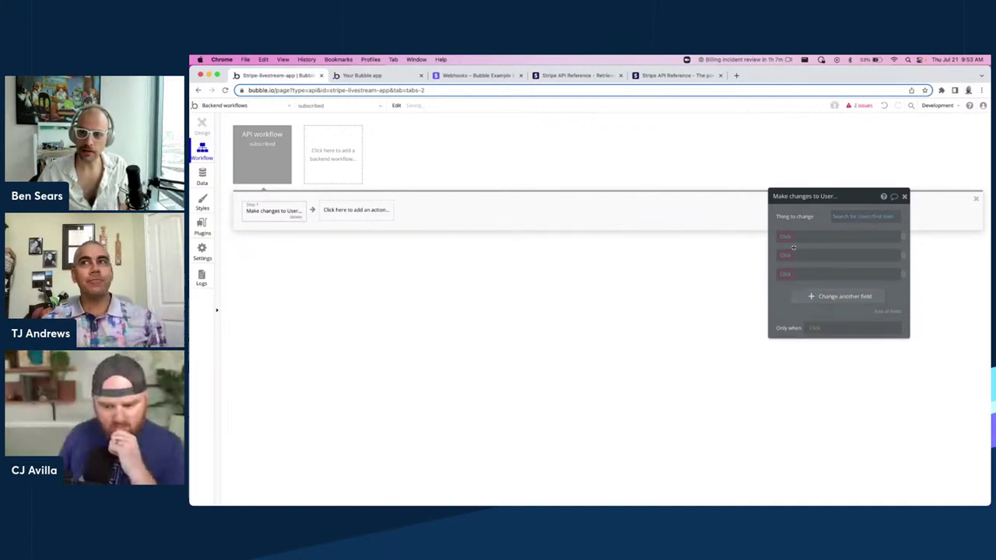
pyautogui.click(903, 279)
pyautogui.click(842, 238)
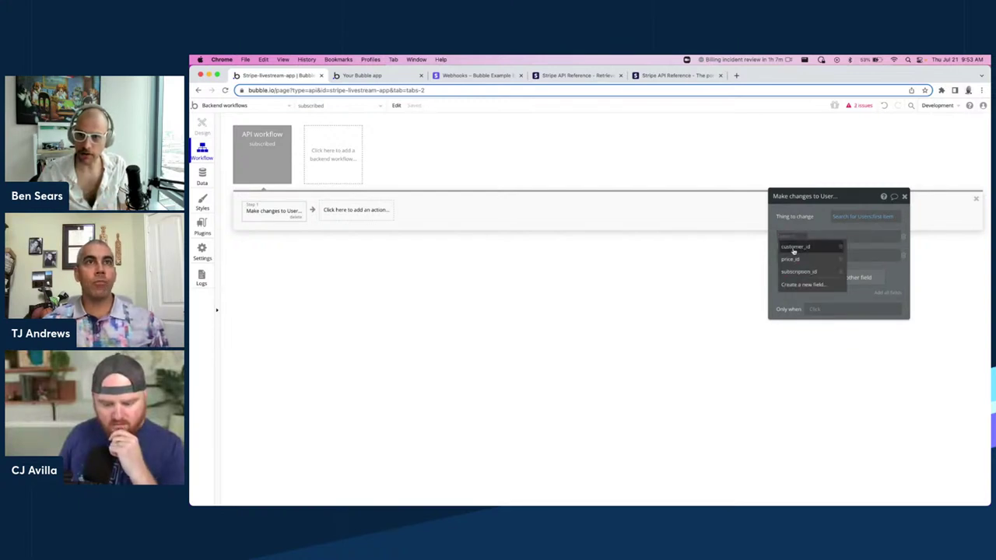
pyautogui.click(794, 249)
pyautogui.click(823, 239)
pyautogui.click(842, 262)
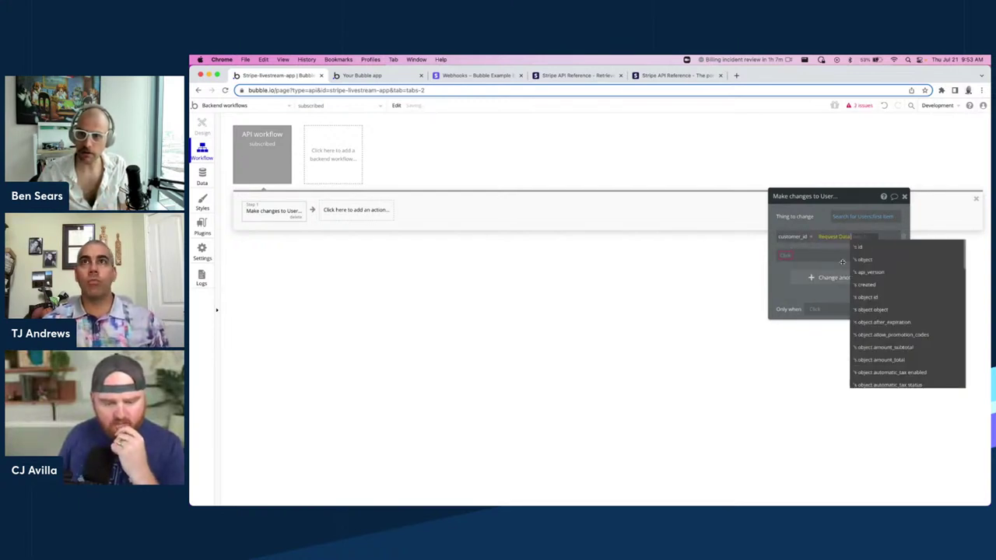
pyautogui.write('customer')
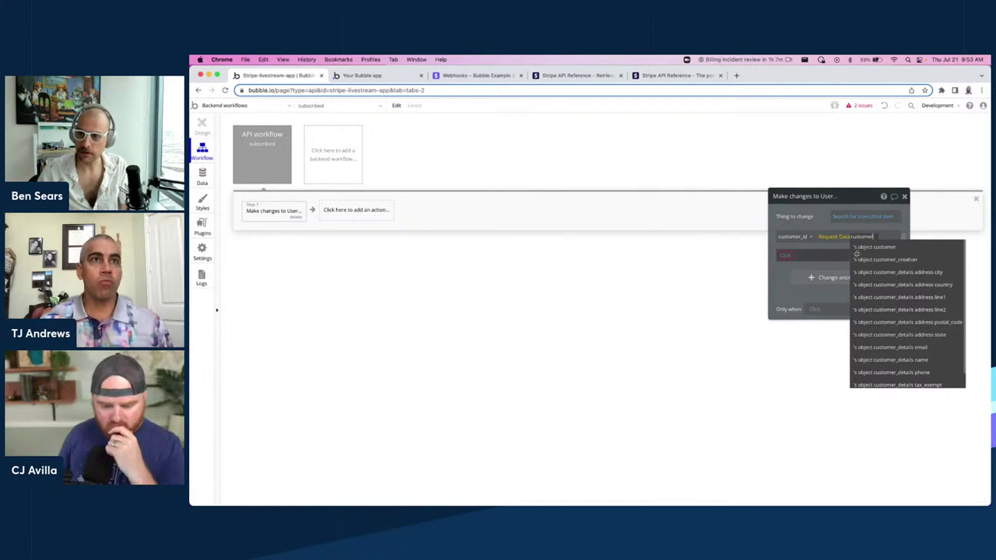
pyautogui.click(882, 255)
# Set the user's subscription_id to Request Data's object subscription.
pyautogui.click(784, 258)
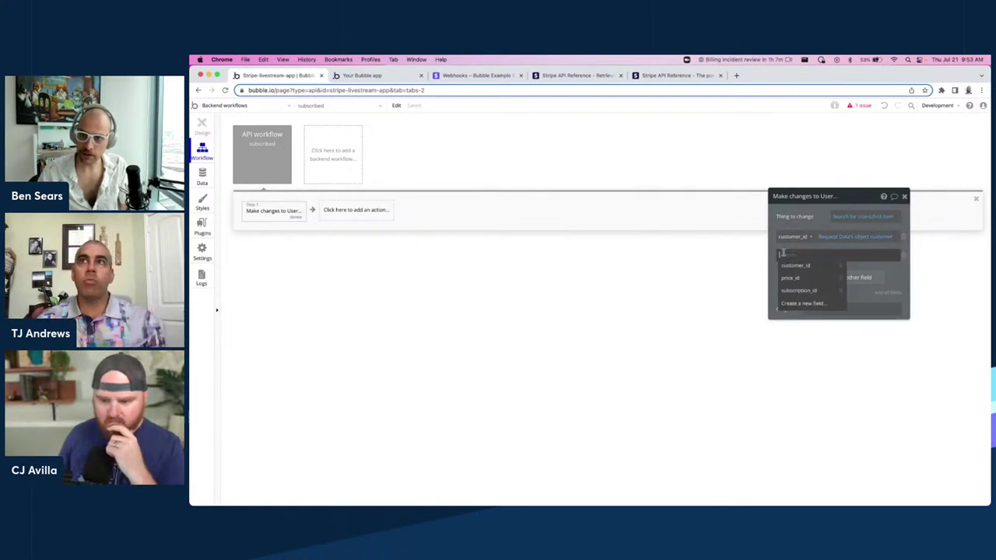
pyautogui.click(811, 290)
pyautogui.click(830, 256)
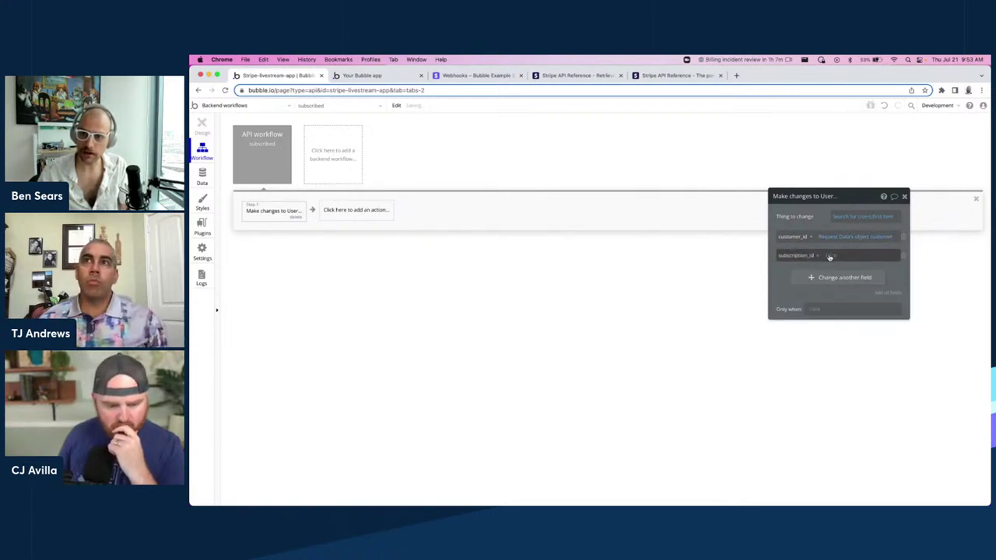
pyautogui.click(863, 278)
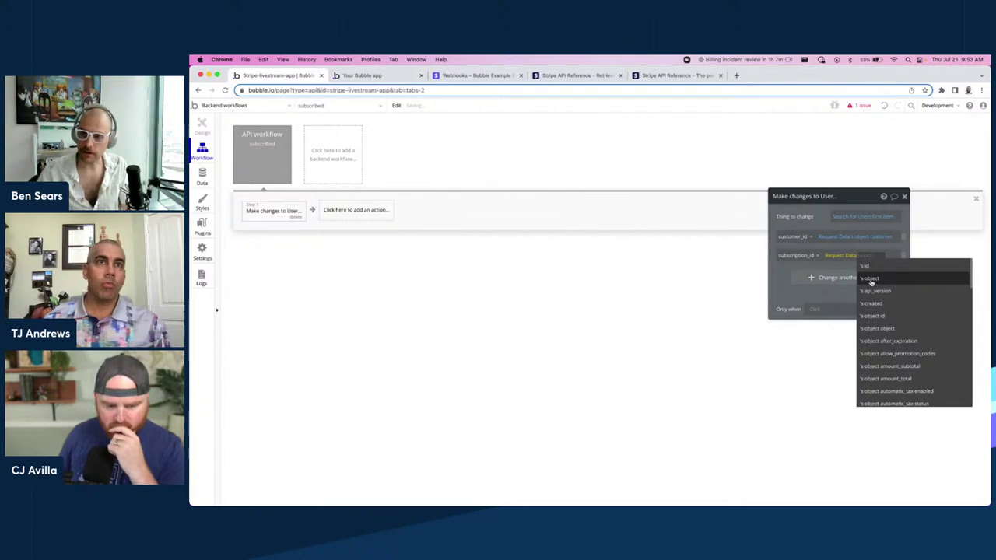
pyautogui.click(869, 278)
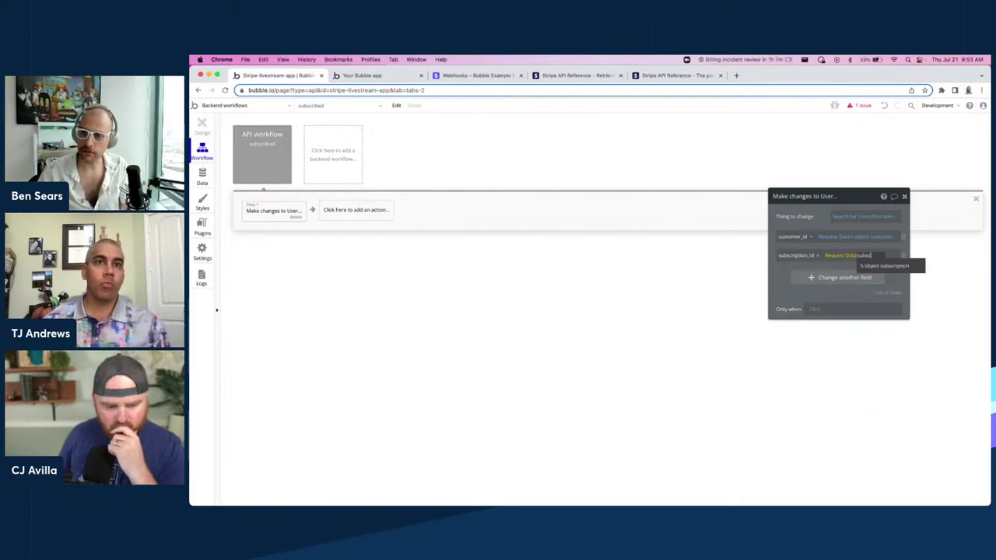
pyautogui.click(879, 267)
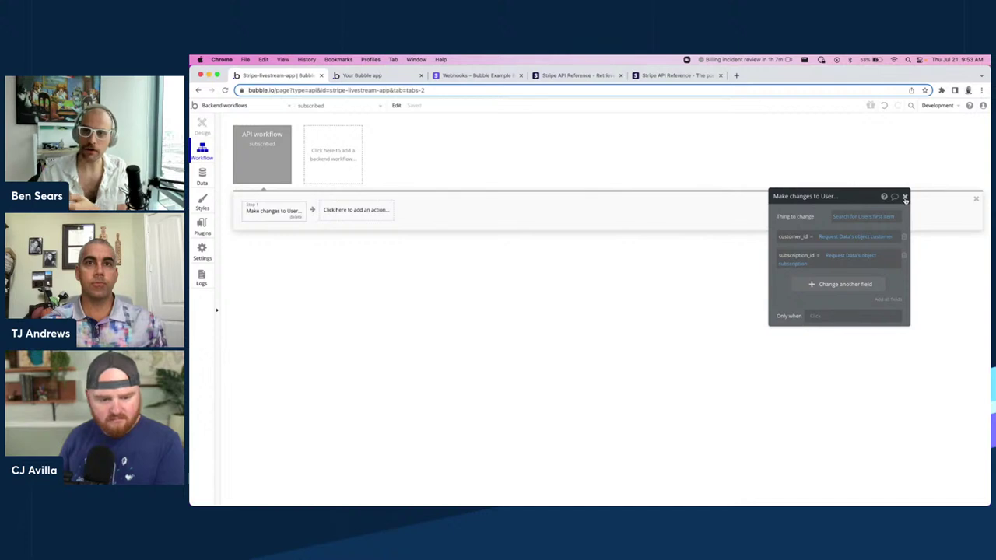
pyautogui.click(905, 198)
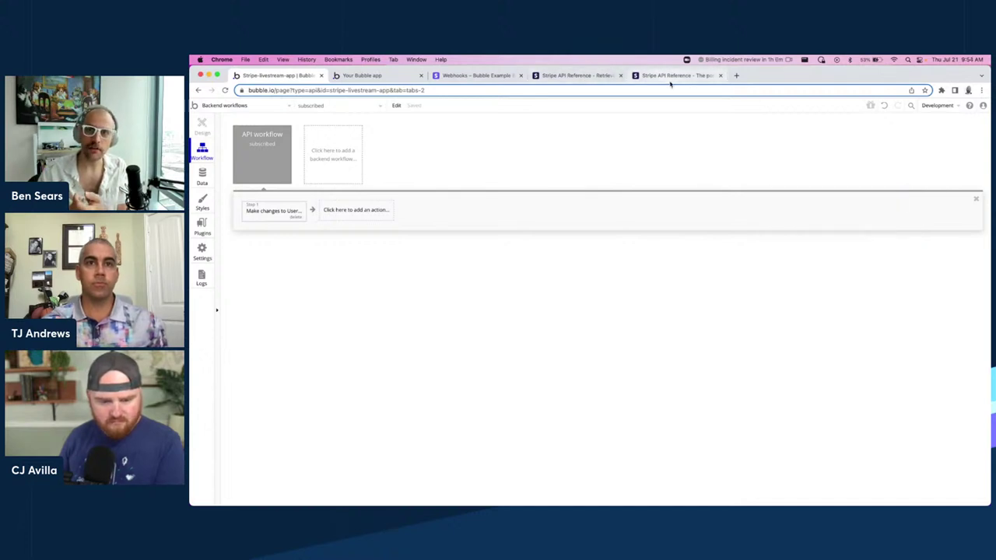
pyautogui.click(561, 76)
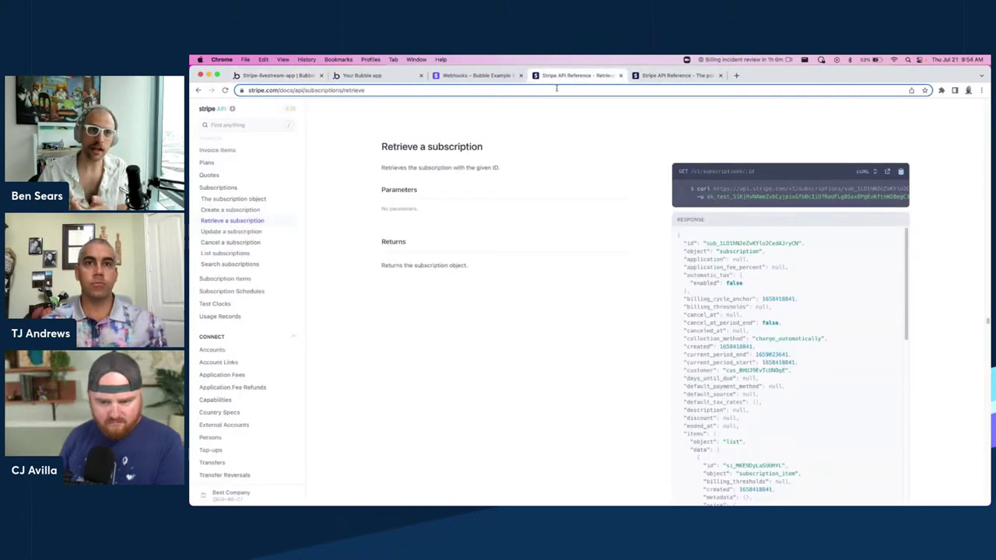
pyautogui.scroll(-1, 697, 235)
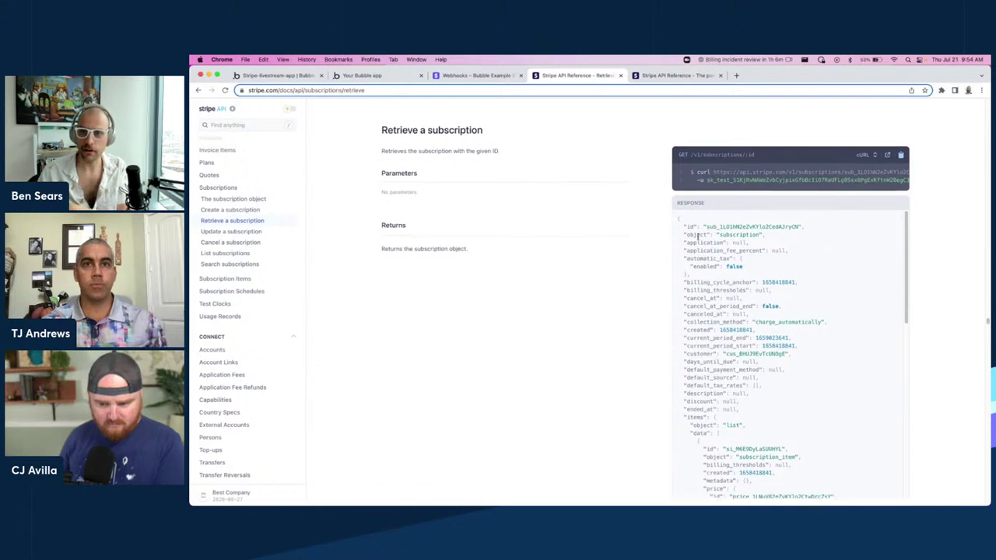
pyautogui.scroll(2, 697, 235)
pyautogui.scroll(-2, 693, 256)
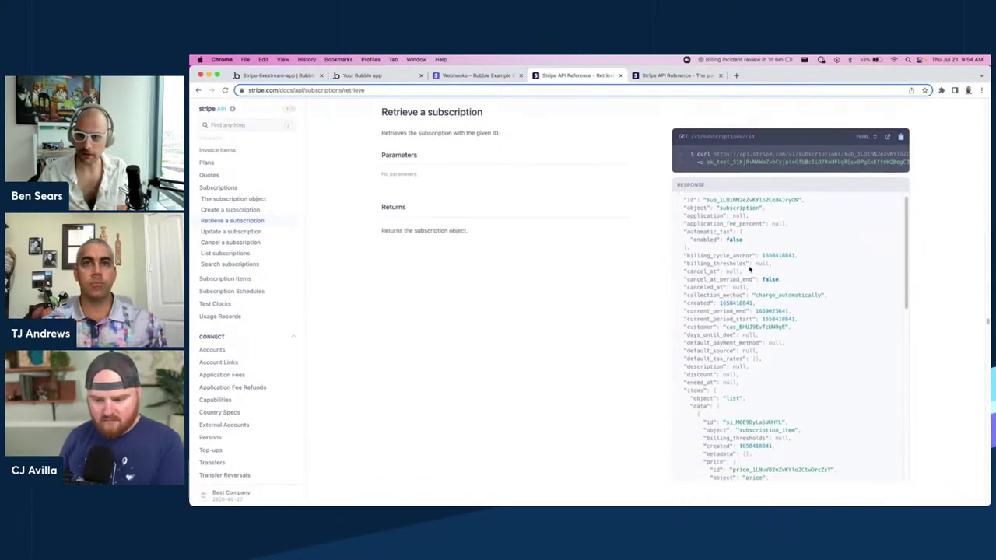
pyautogui.scroll(-3, 769, 263)
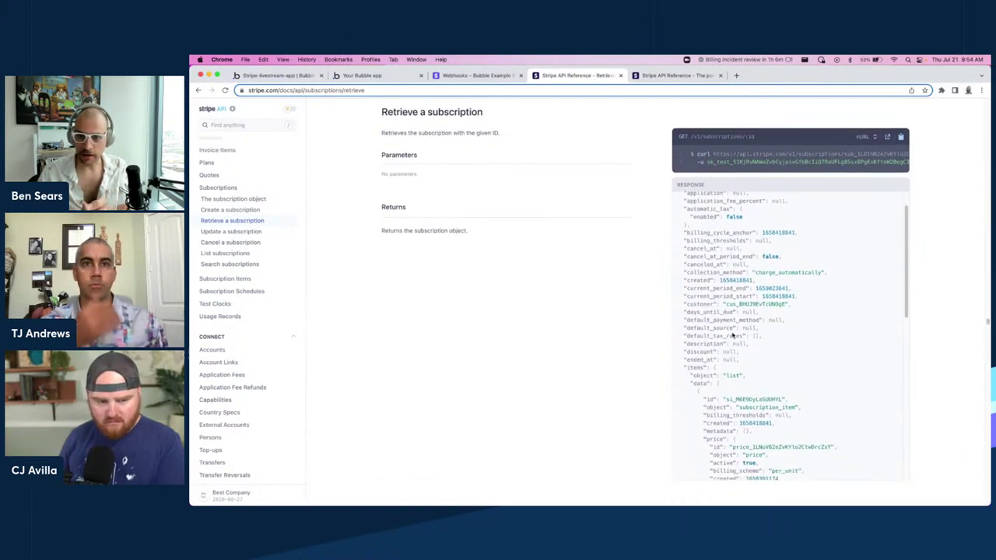
pyautogui.scroll(-1, 735, 379)
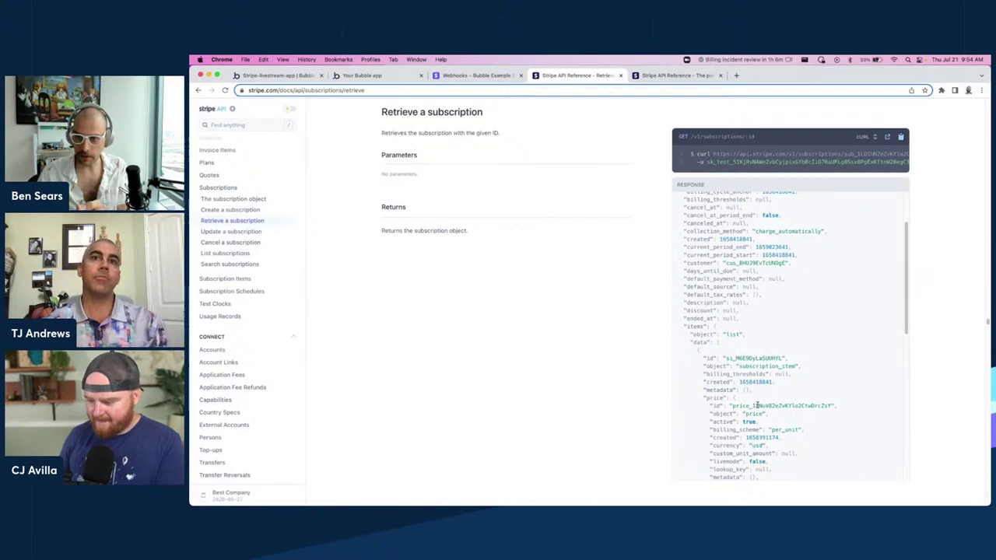
pyautogui.doubleClick(755, 405)
pyautogui.click(558, 341)
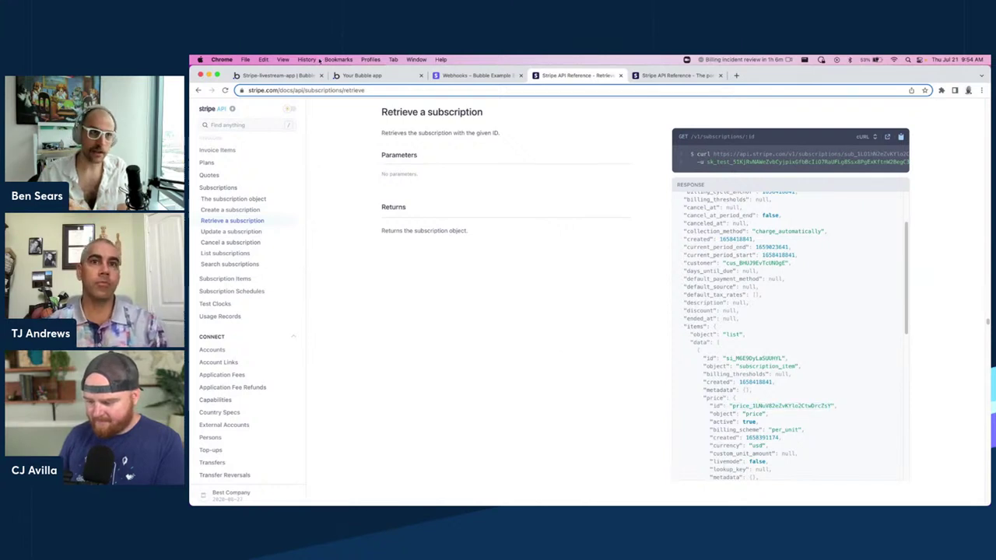
pyautogui.click(285, 76)
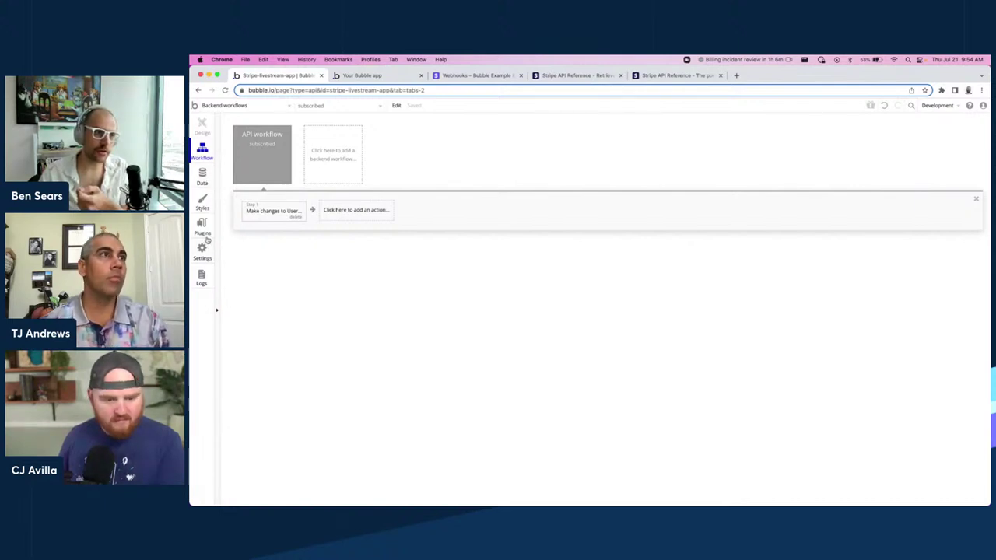
# In the API Connector, inspect the Get Subscription call's /v1/subscriptions/[id] URL.
pyautogui.click(204, 231)
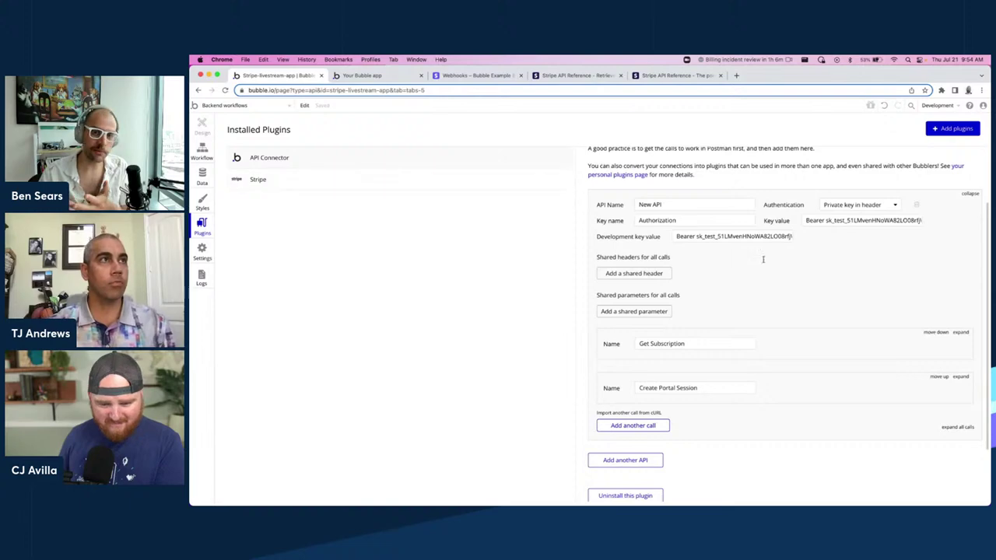
pyautogui.scroll(2, 778, 249)
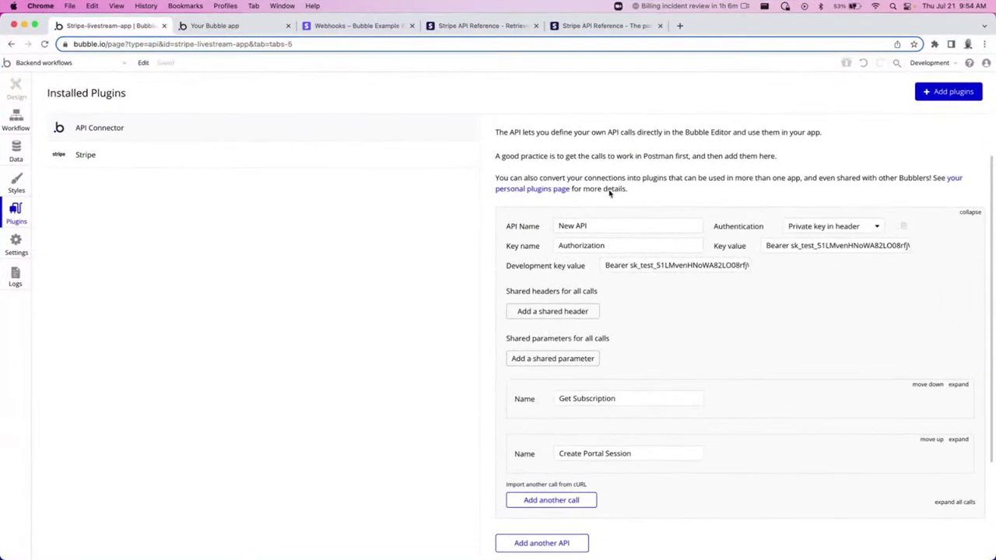
pyautogui.scroll(-1, 715, 260)
pyautogui.scroll(-1, 701, 298)
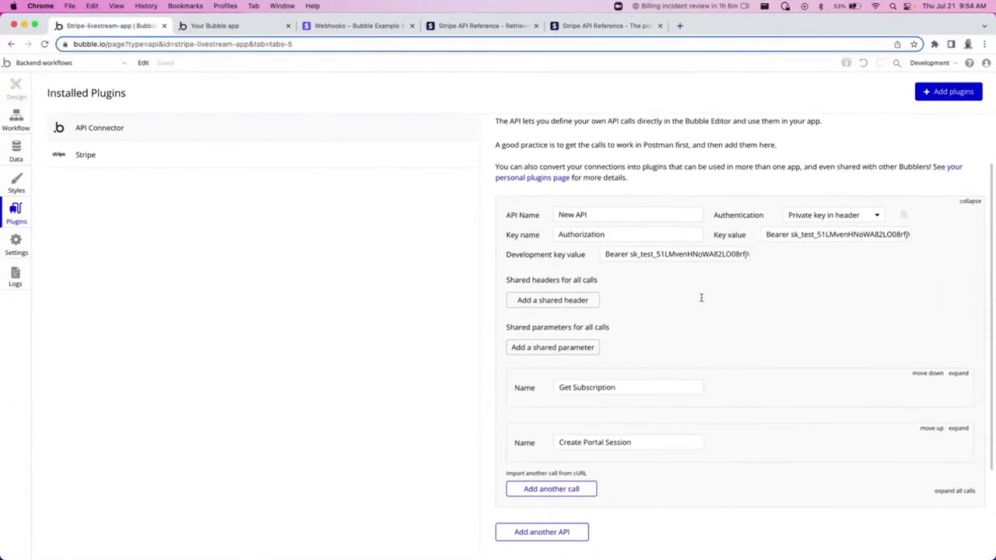
pyautogui.click(957, 374)
pyautogui.scroll(-3, 809, 305)
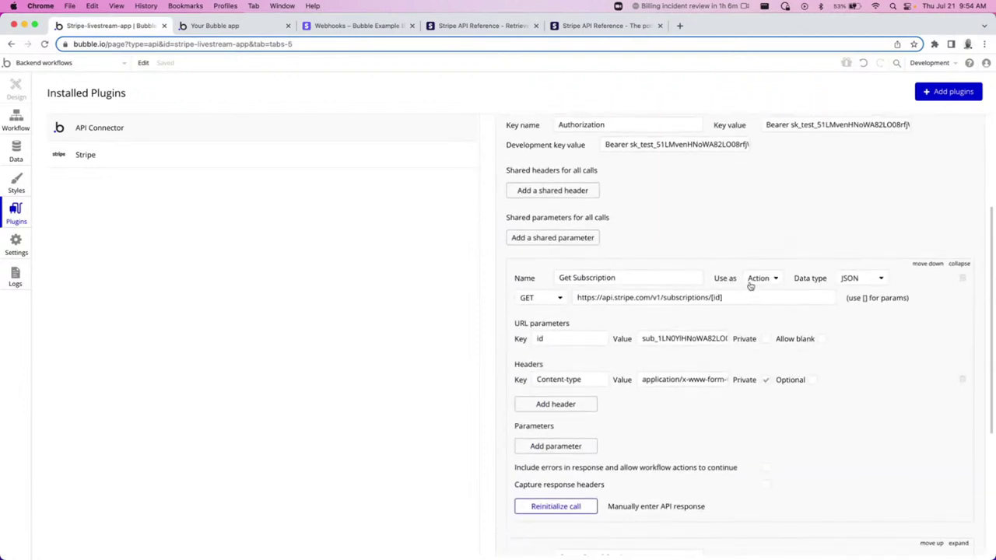
pyautogui.scroll(2, 940, 182)
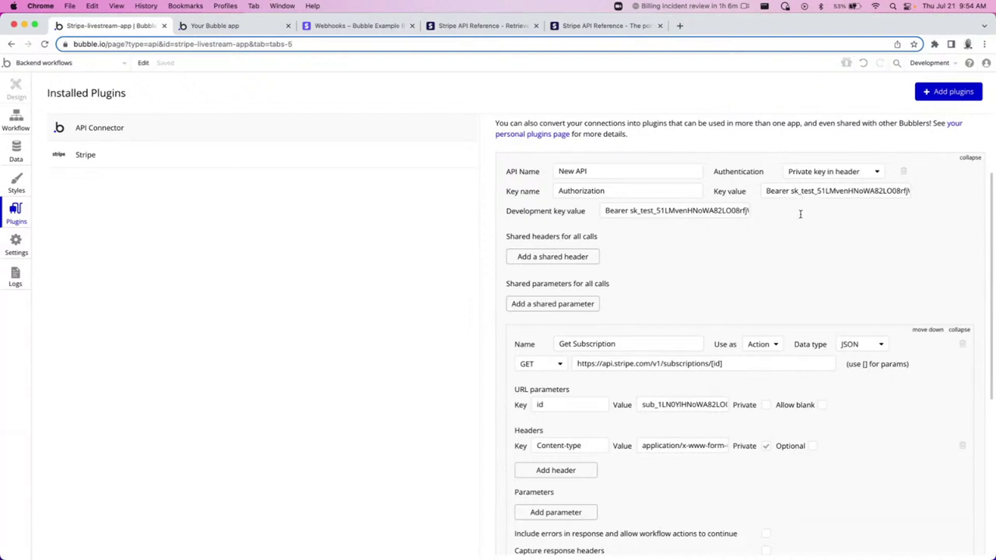
pyautogui.scroll(-1, 782, 219)
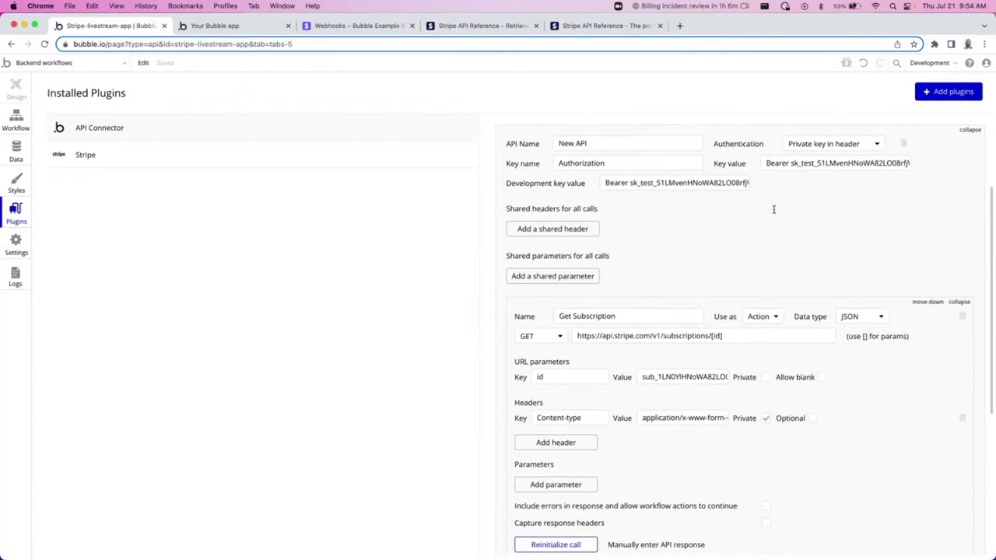
pyautogui.scroll(-3, 720, 287)
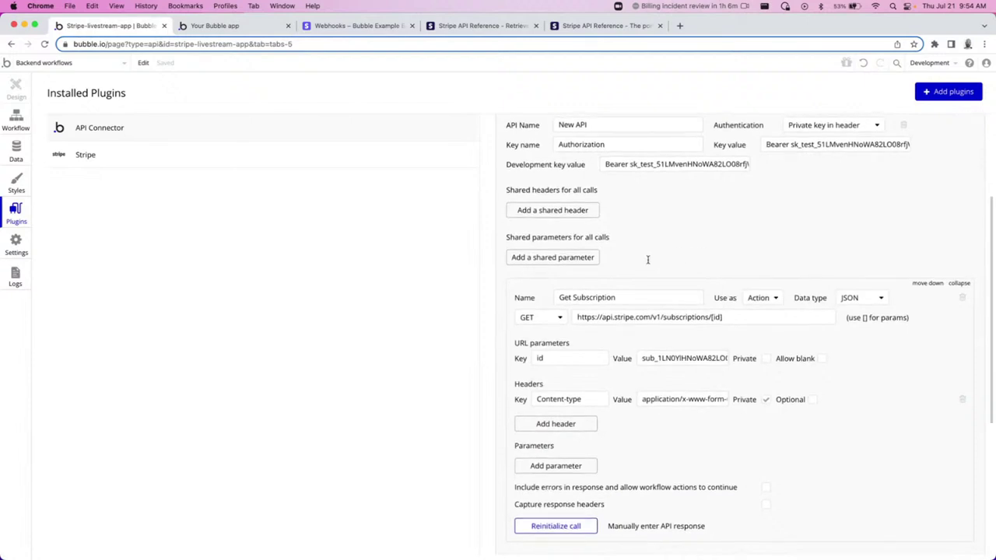
pyautogui.moveTo(720, 242); pyautogui.dragTo(560, 247)
pyautogui.click(731, 243)
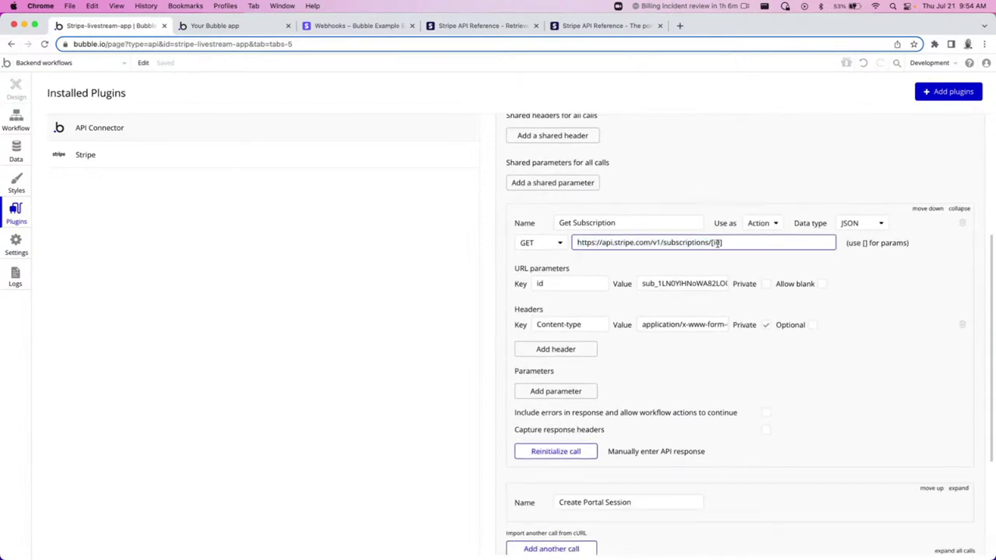
# Expand the Create Portal Session call to review its details.
pyautogui.scroll(-2, 742, 279)
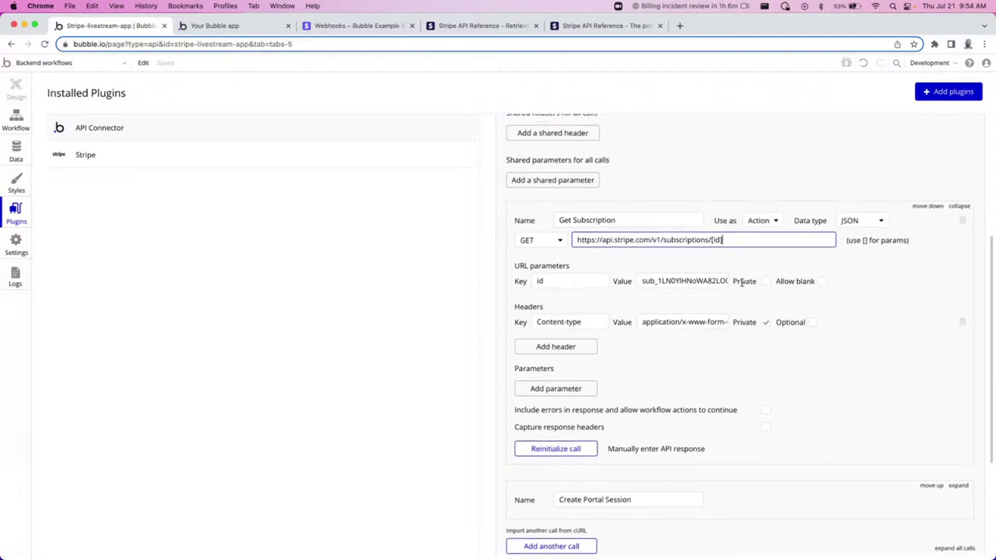
pyautogui.scroll(4, 735, 274)
pyautogui.scroll(-2, 729, 272)
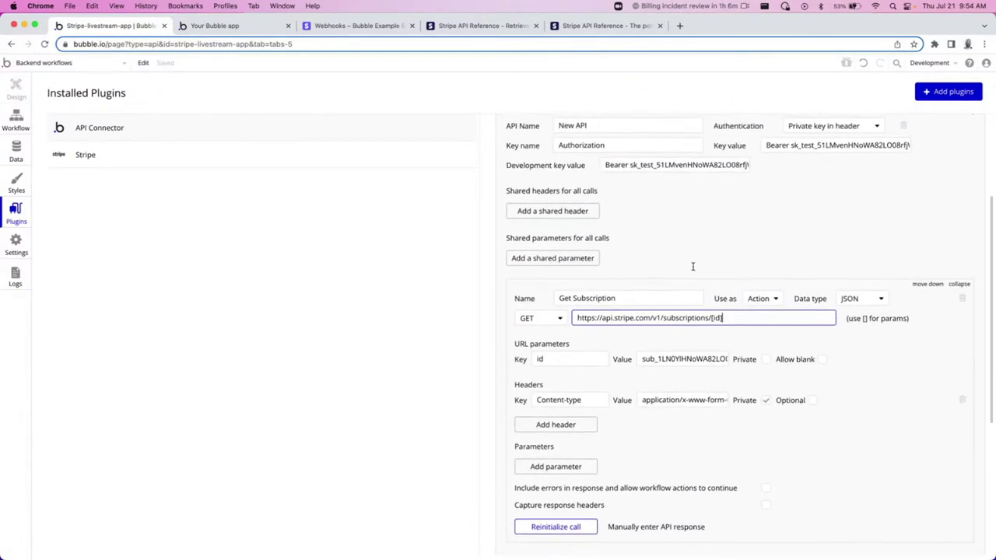
pyautogui.scroll(-4, 688, 261)
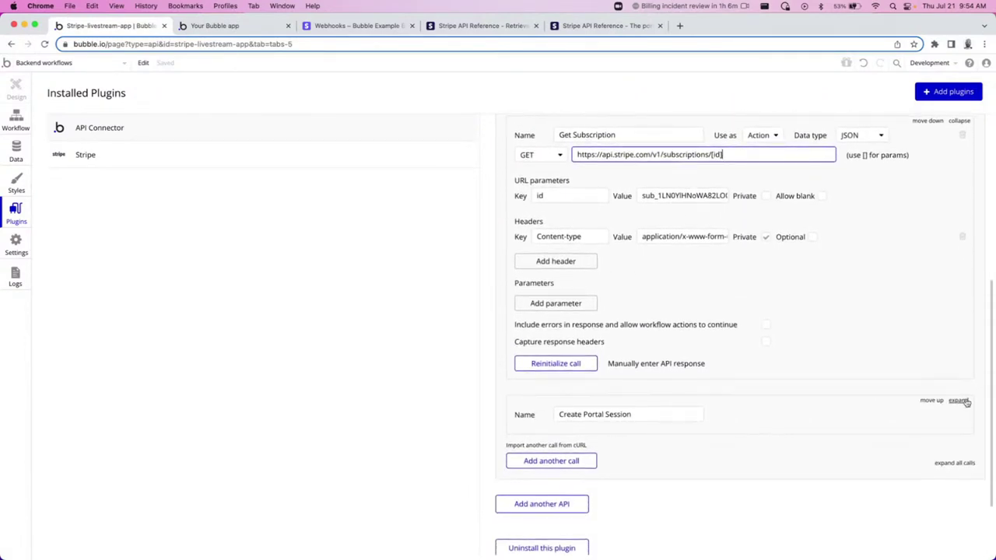
pyautogui.click(959, 400)
pyautogui.scroll(-1, 814, 329)
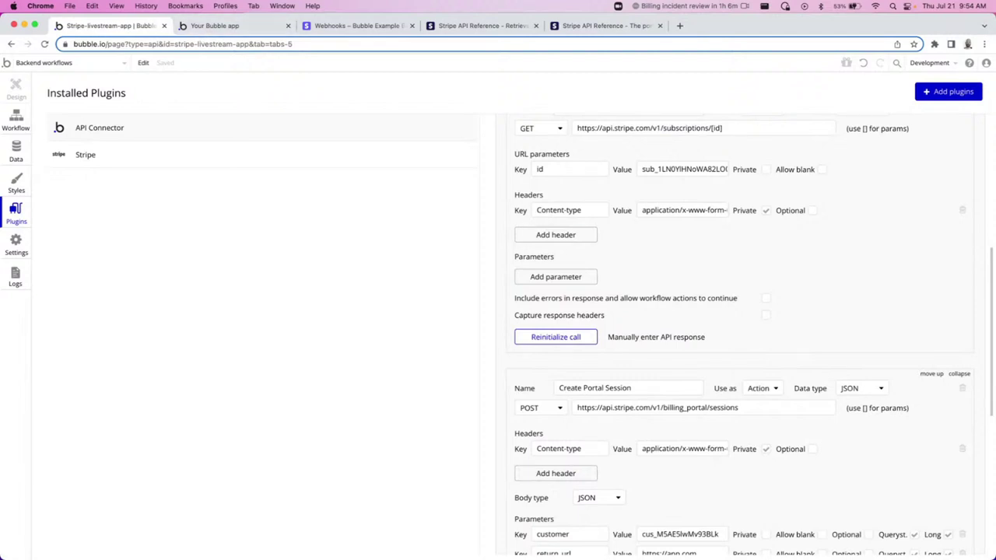
pyautogui.click(22, 124)
# Add a Get Subscription step with id set to Request Data's object subscription.
pyautogui.click(204, 194)
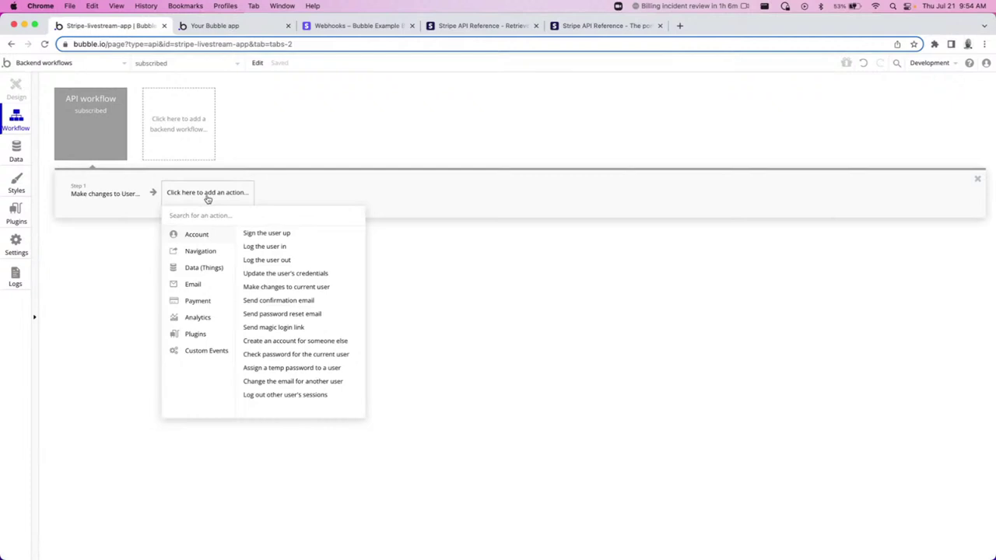
pyautogui.moveTo(232, 335)
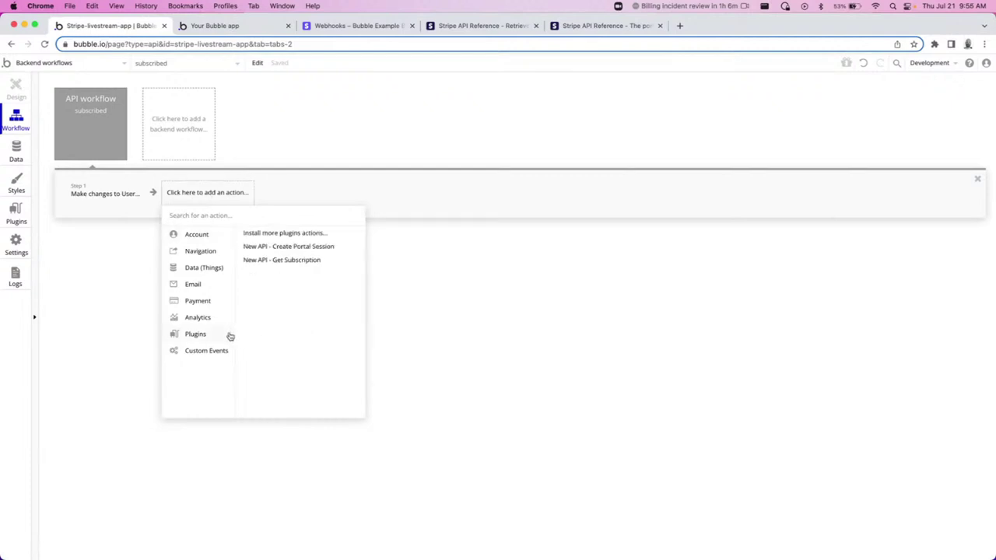
pyautogui.click(304, 259)
pyautogui.click(841, 203)
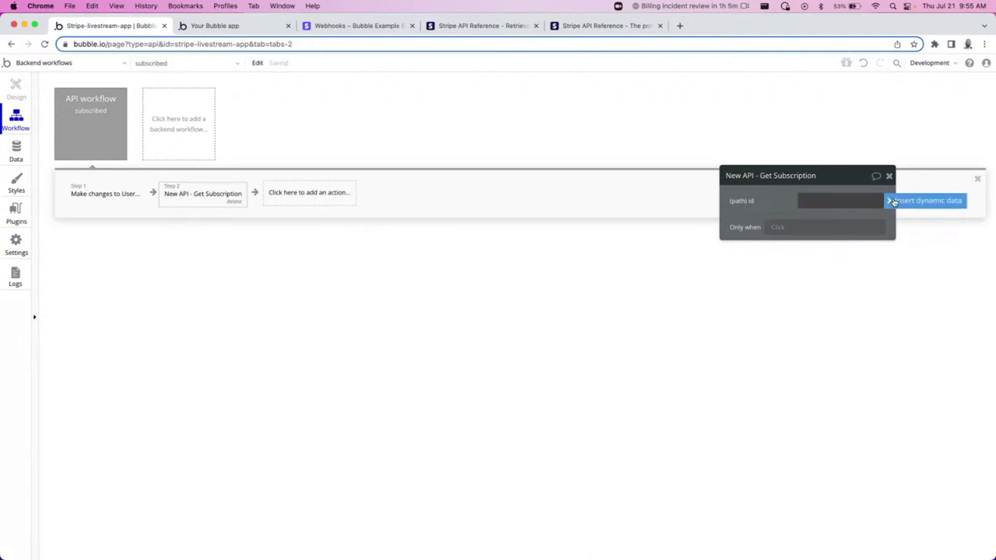
pyautogui.click(890, 201)
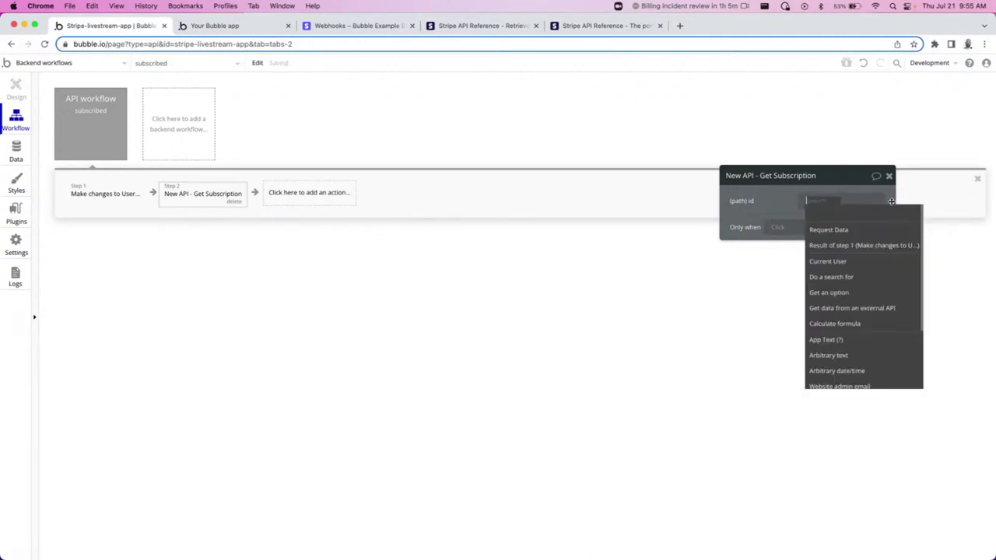
pyautogui.click(832, 231)
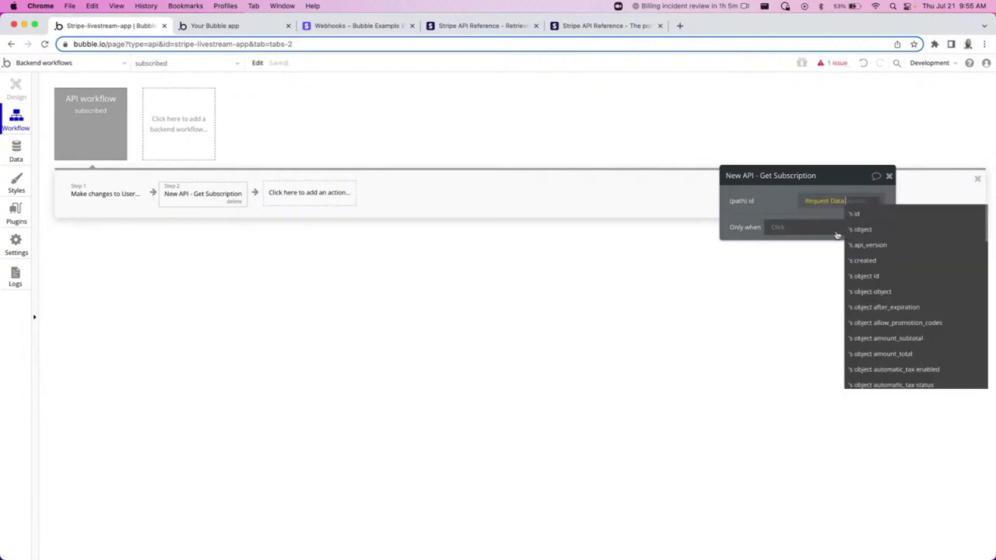
pyautogui.click(844, 229)
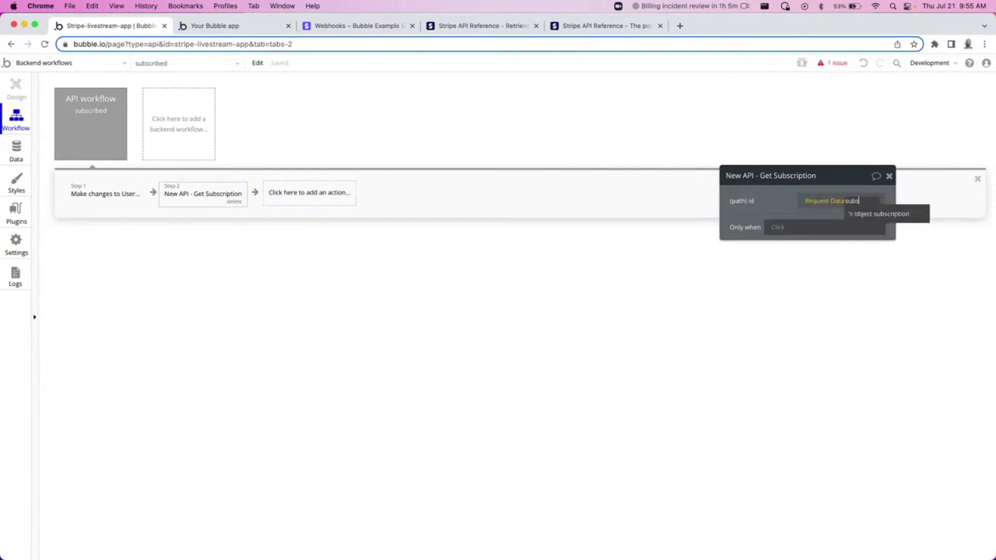
pyautogui.click(882, 214)
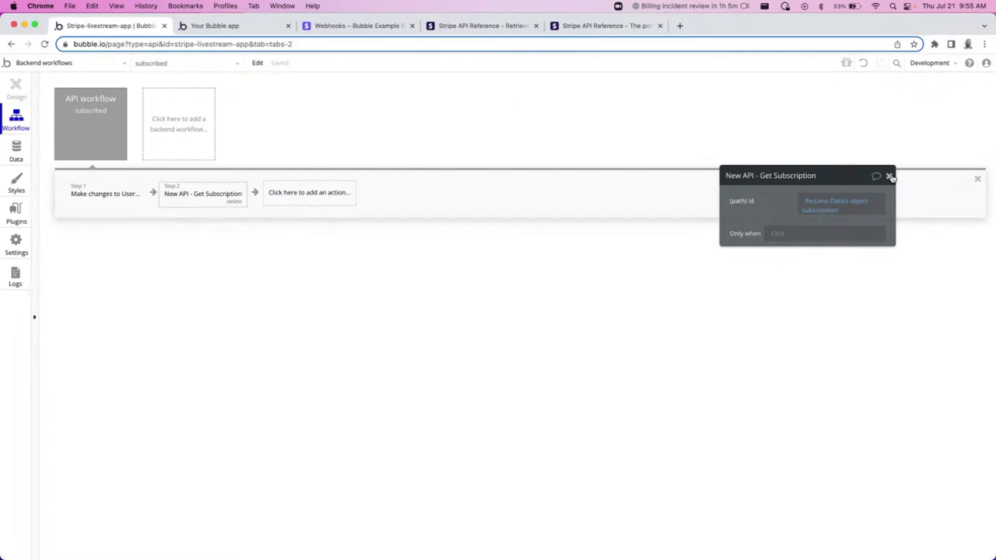
pyautogui.click(890, 176)
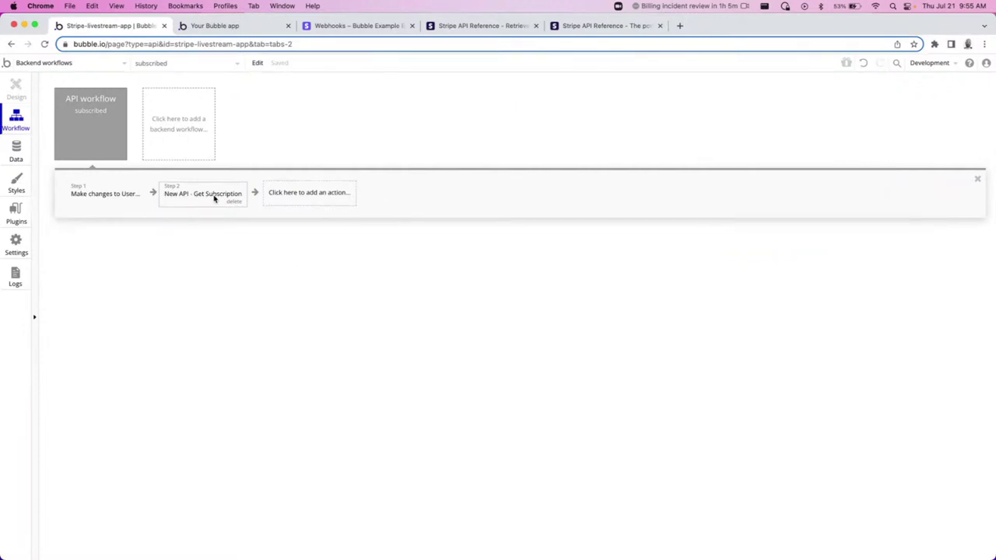
# Add a third step, Make changes to a thing.
pyautogui.click(316, 195)
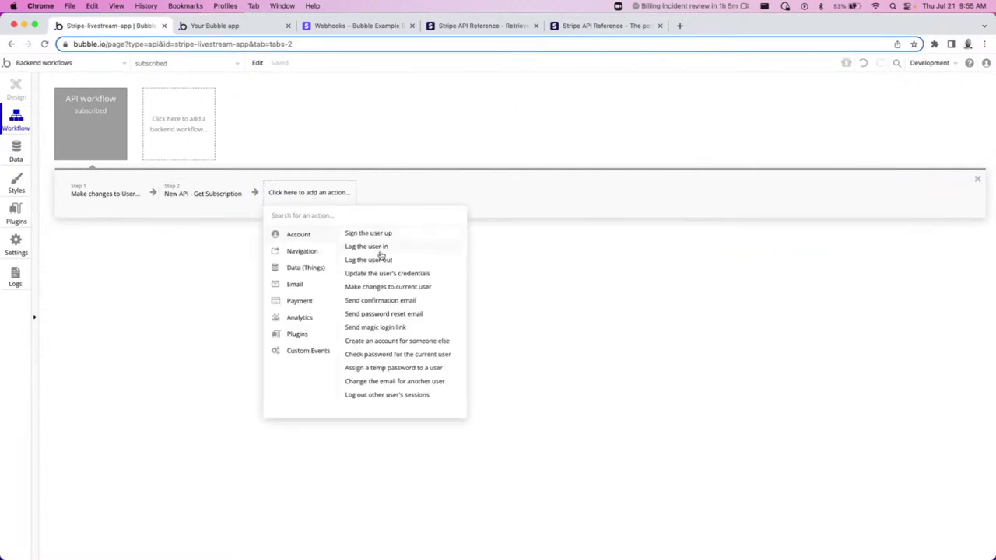
pyautogui.moveTo(318, 267)
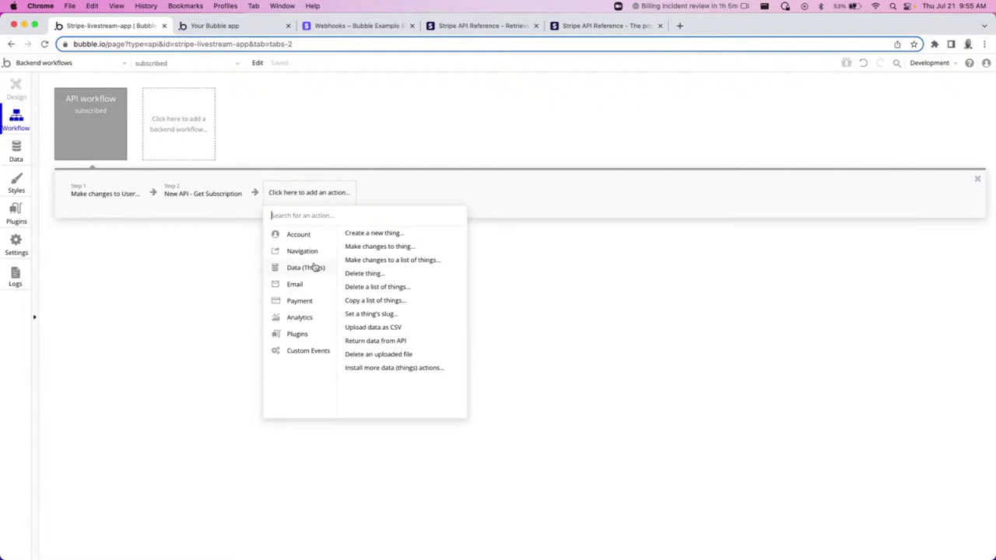
pyautogui.click(372, 247)
# Make step 3 change the user from Result of step 1.
pyautogui.click(809, 201)
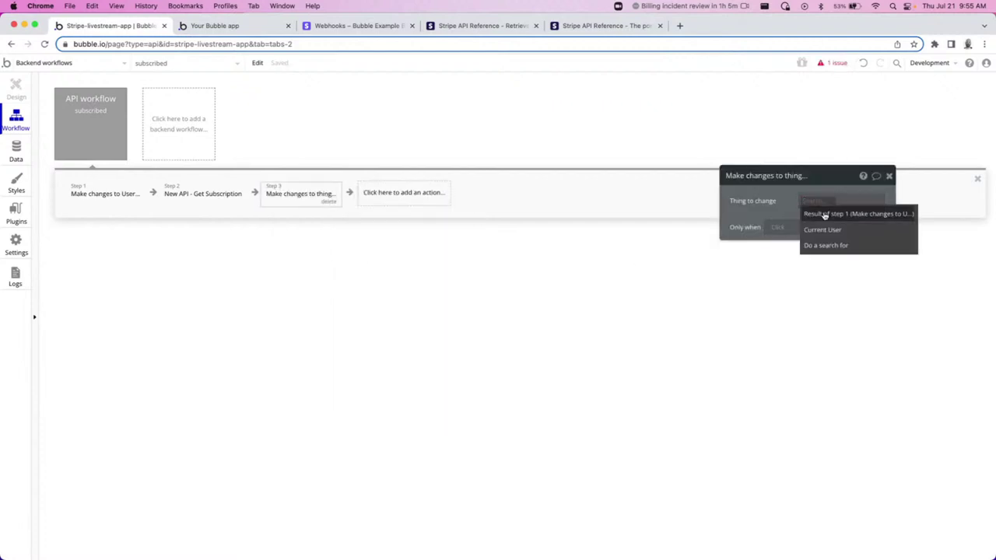
pyautogui.click(811, 210)
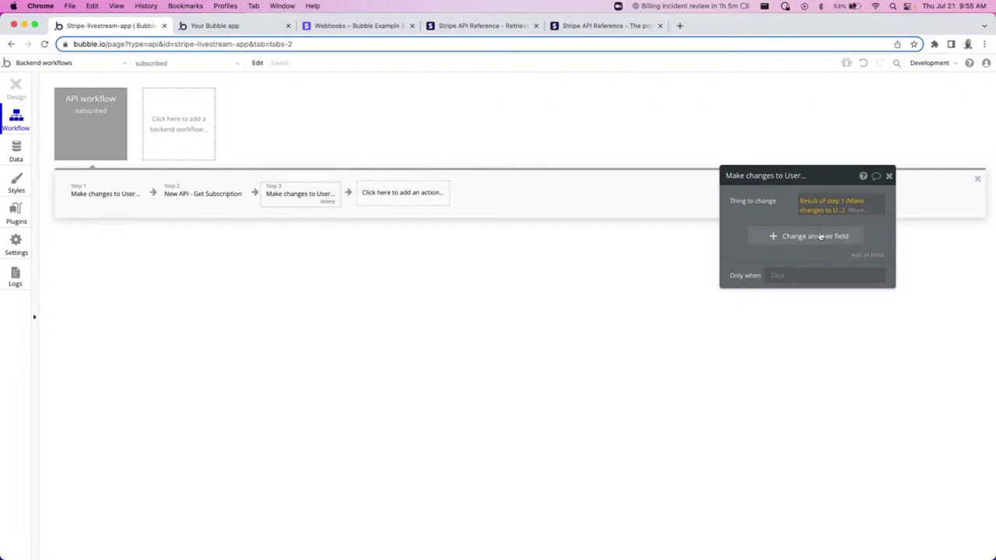
pyautogui.click(797, 248)
# Set price_id to Result of step 2's plan id, then bring up the Stripe webhook's details.
pyautogui.click(797, 241)
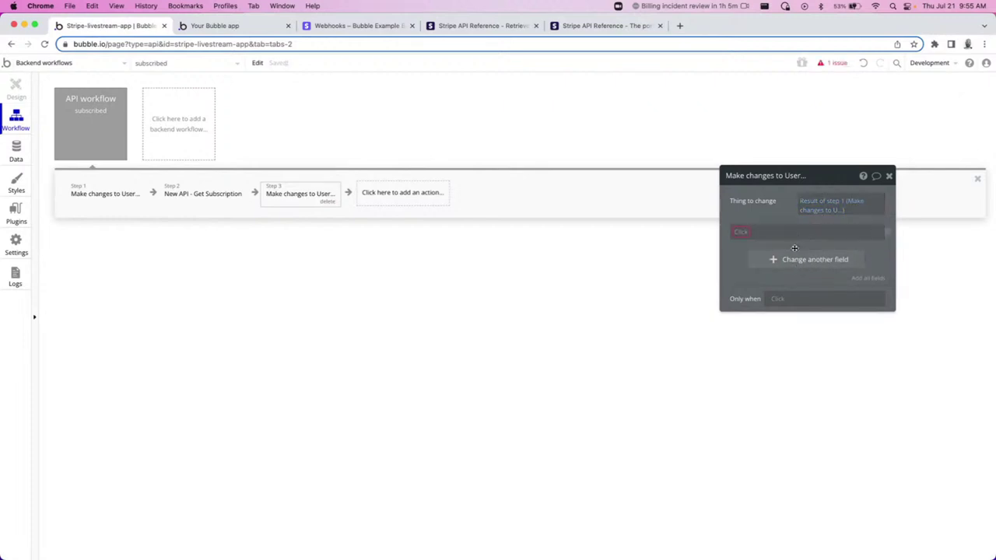
pyautogui.click(736, 233)
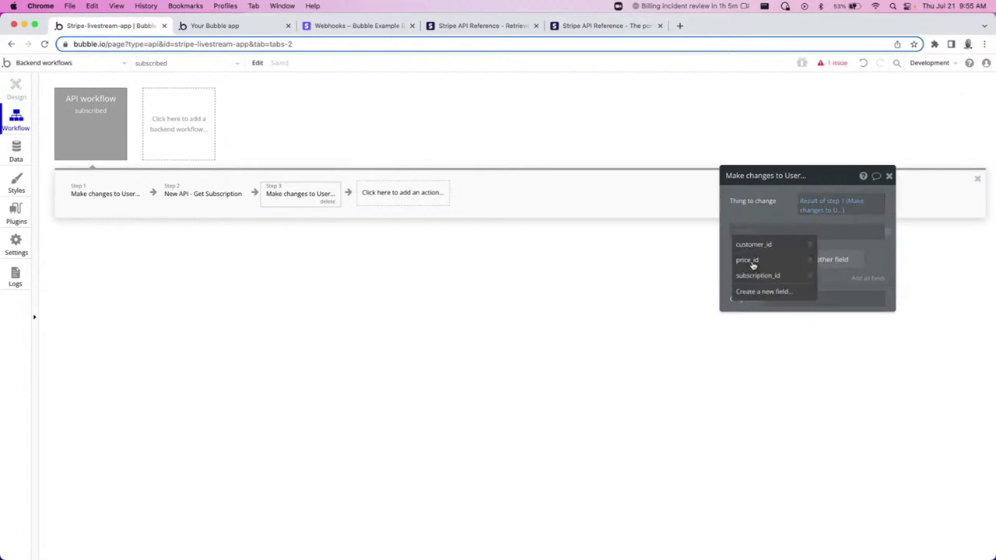
pyautogui.click(747, 260)
pyautogui.click(776, 232)
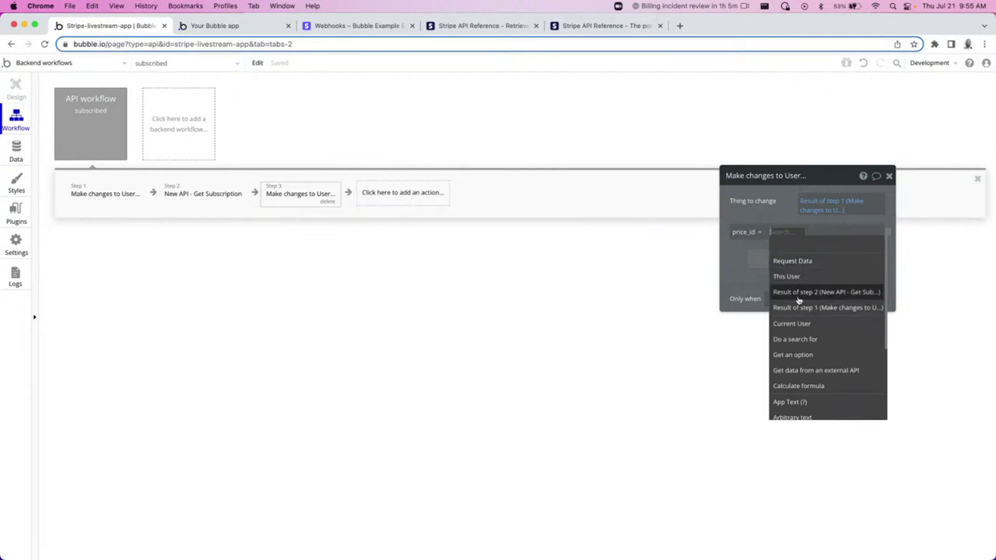
pyautogui.click(797, 294)
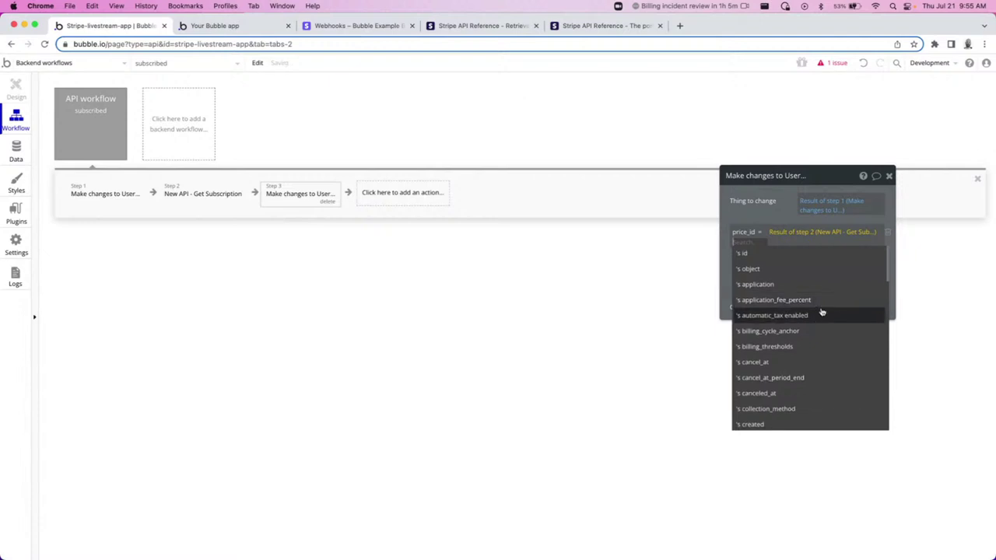
pyautogui.scroll(-2, 815, 319)
pyautogui.scroll(2, 824, 295)
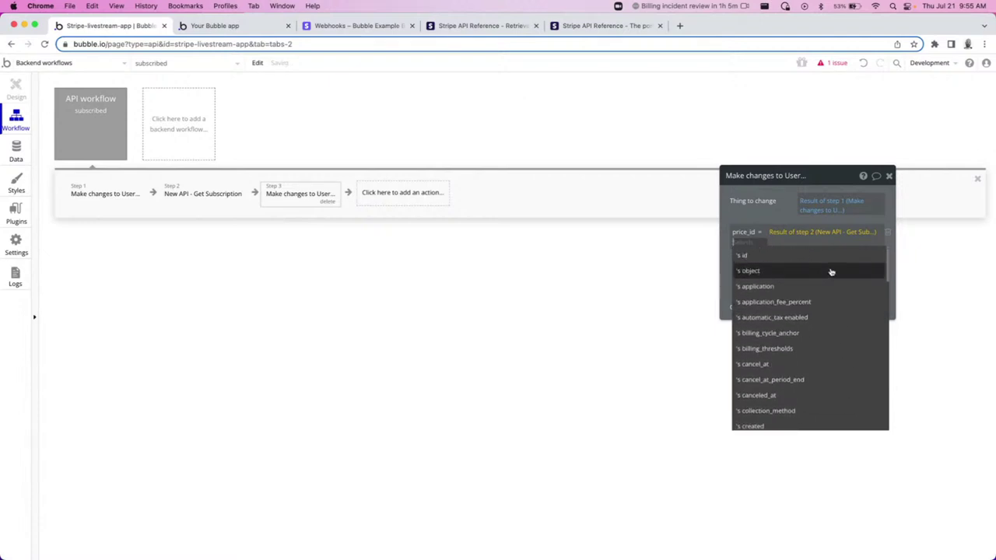
pyautogui.write('plan')
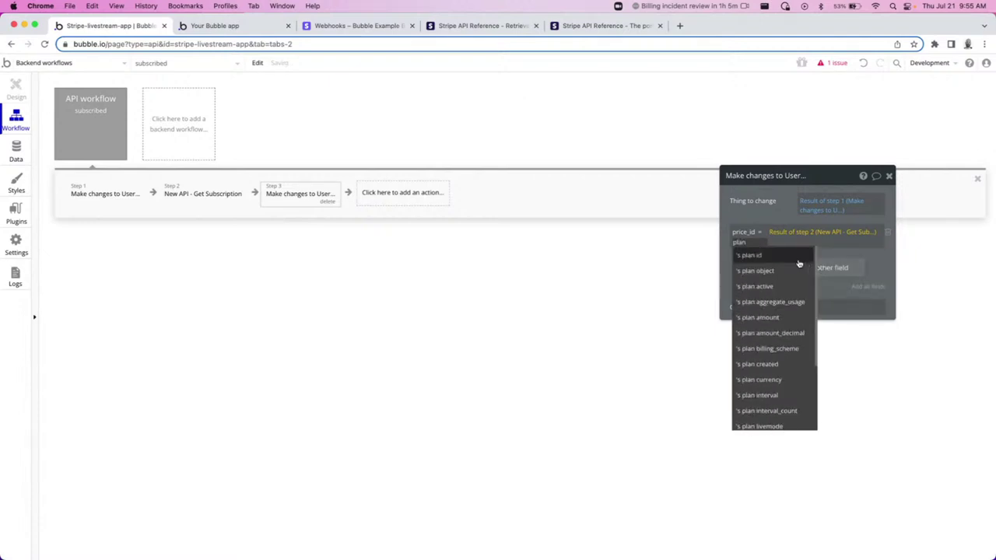
pyautogui.click(798, 259)
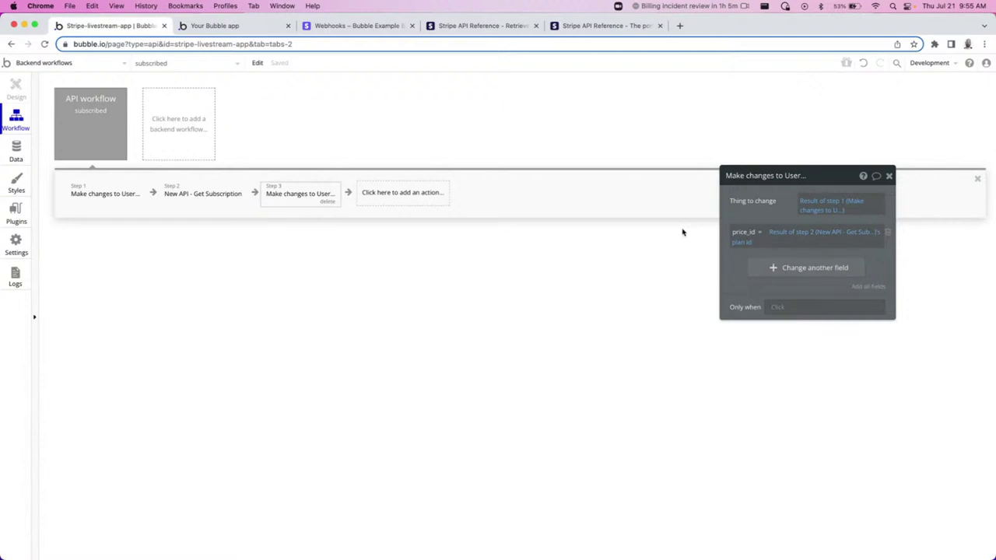
pyautogui.click(889, 177)
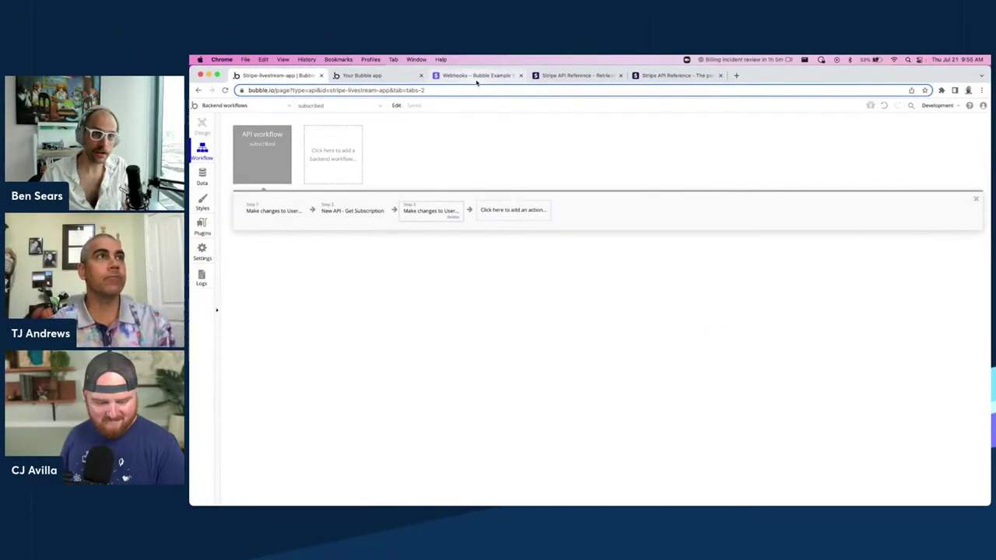
pyautogui.click(476, 75)
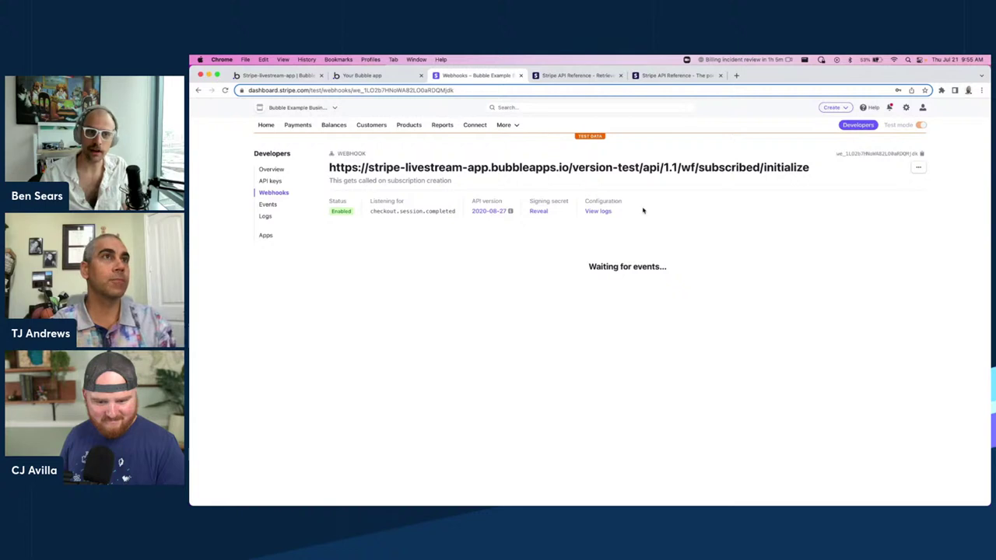
pyautogui.click(918, 167)
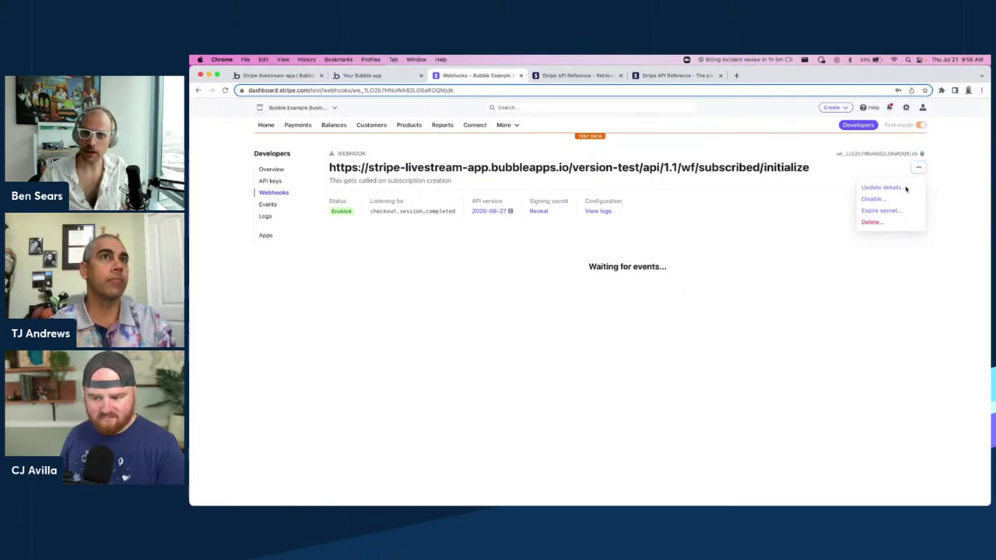
# Shorten the webhook endpoint URL from /wf/subscribed/initialize to /wf/subscribed.
pyautogui.click(890, 189)
pyautogui.click(674, 183)
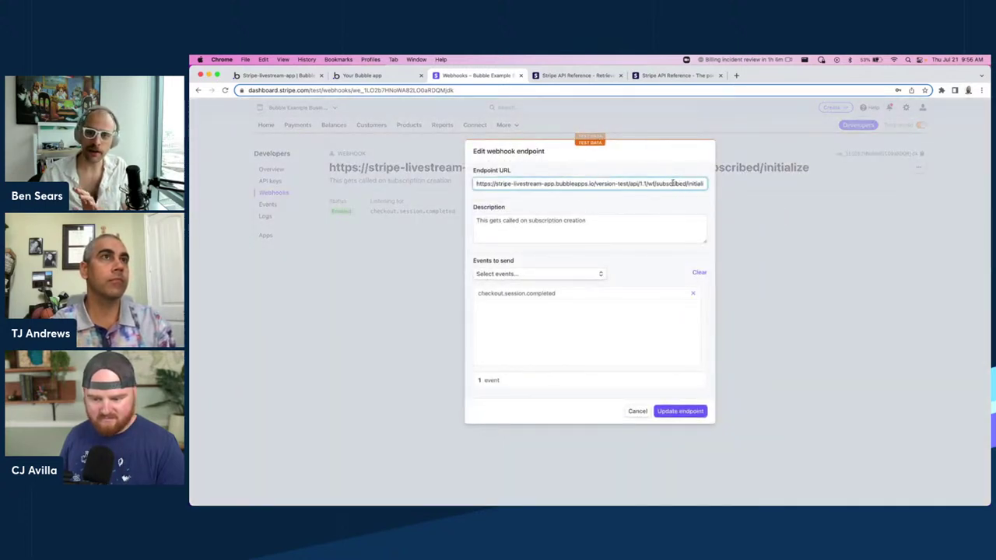
pyautogui.doubleClick(694, 183)
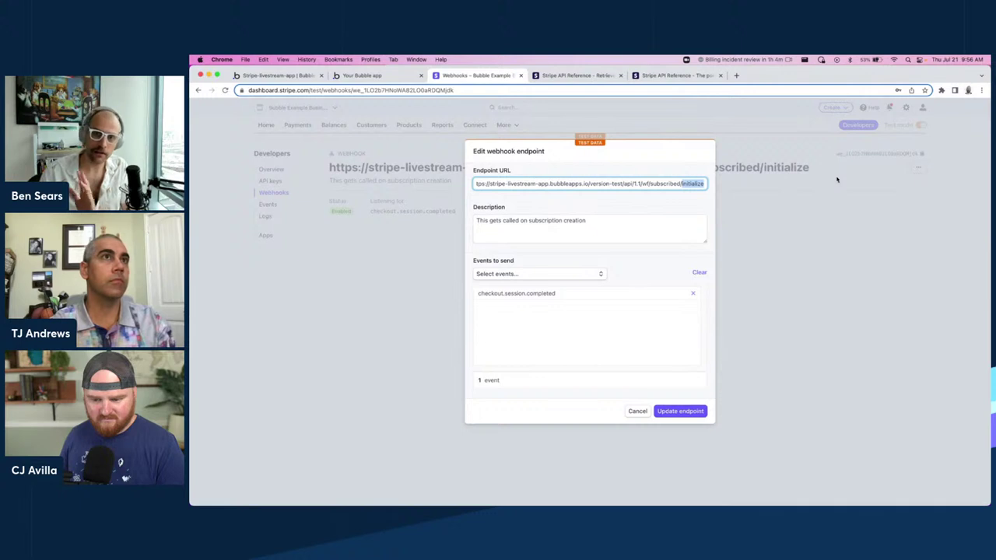
pyautogui.press('BackSpace')
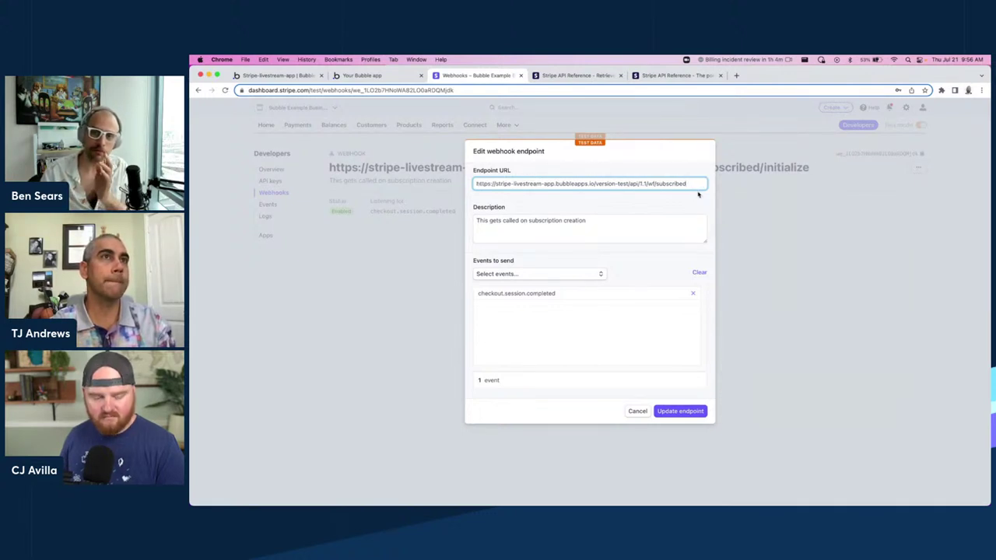
pyautogui.click(691, 419)
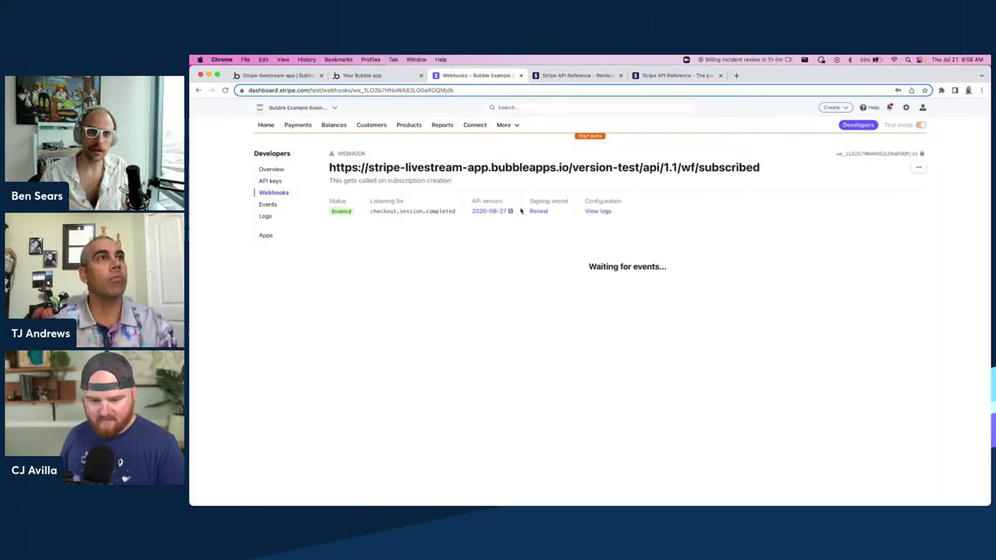
# Take the running app back from the dashboard to its plan-picker page.
pyautogui.click(269, 76)
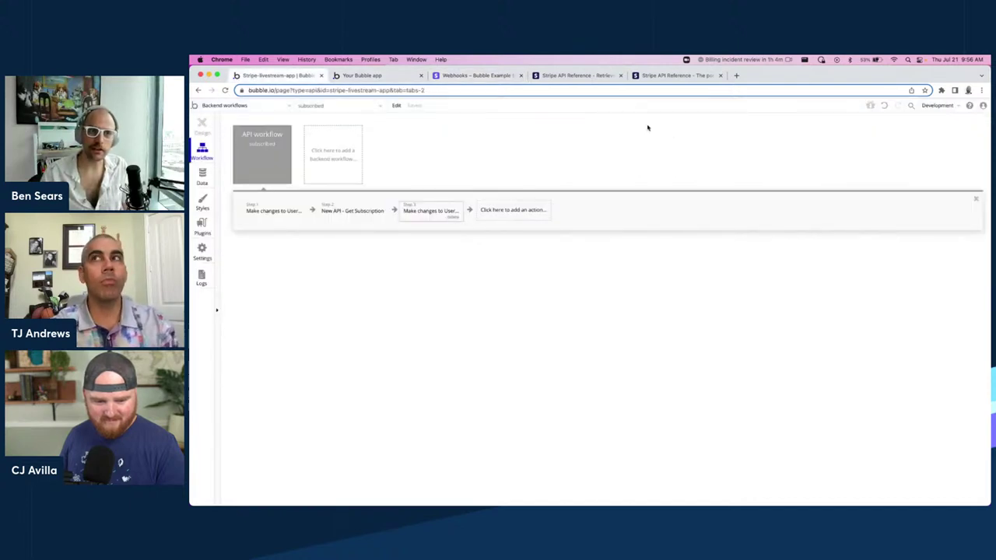
pyautogui.click(366, 75)
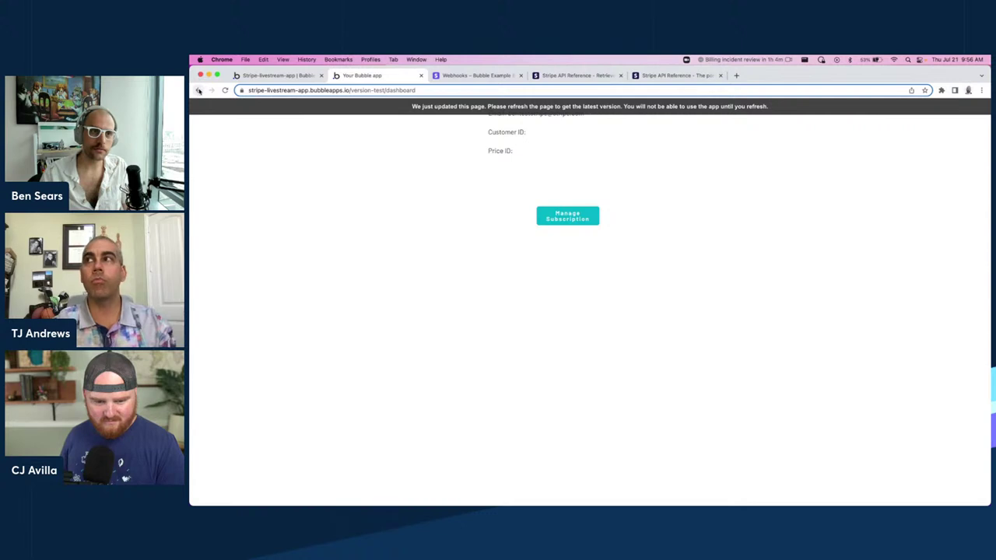
pyautogui.click(199, 91)
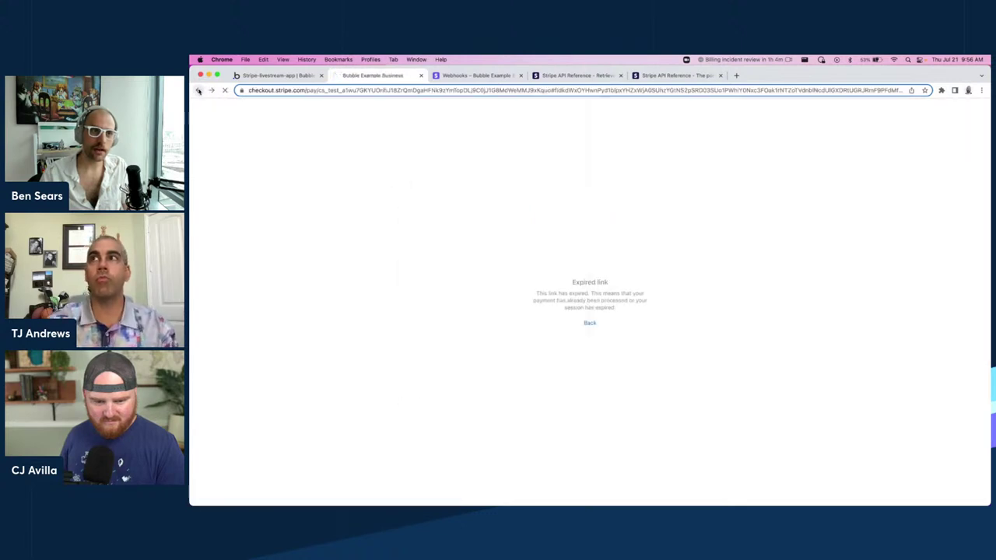
pyautogui.click(199, 91)
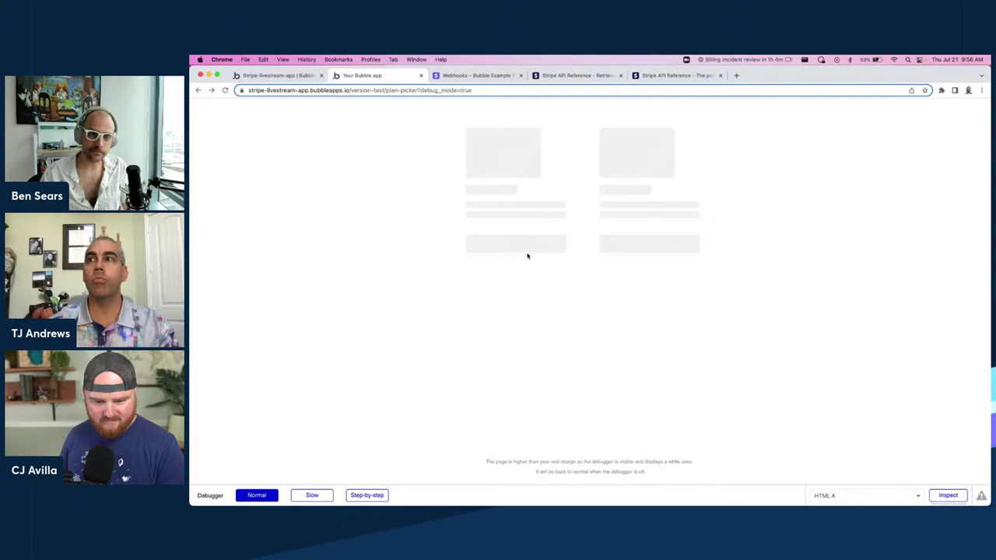
# Check the stored user records in App data, then subscribe to the $25.00/month Basic plan.
pyautogui.click(278, 76)
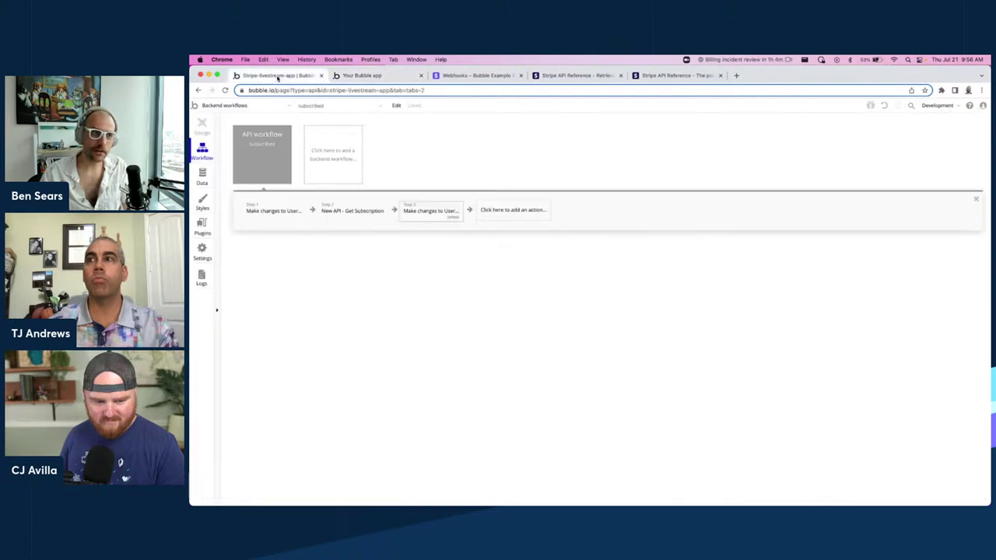
pyautogui.click(203, 177)
pyautogui.click(344, 139)
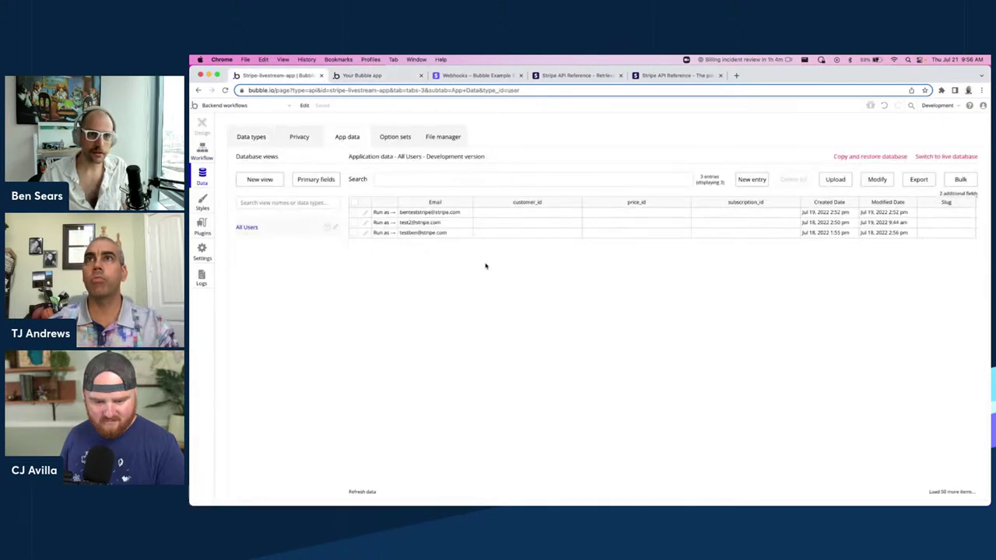
pyautogui.click(361, 75)
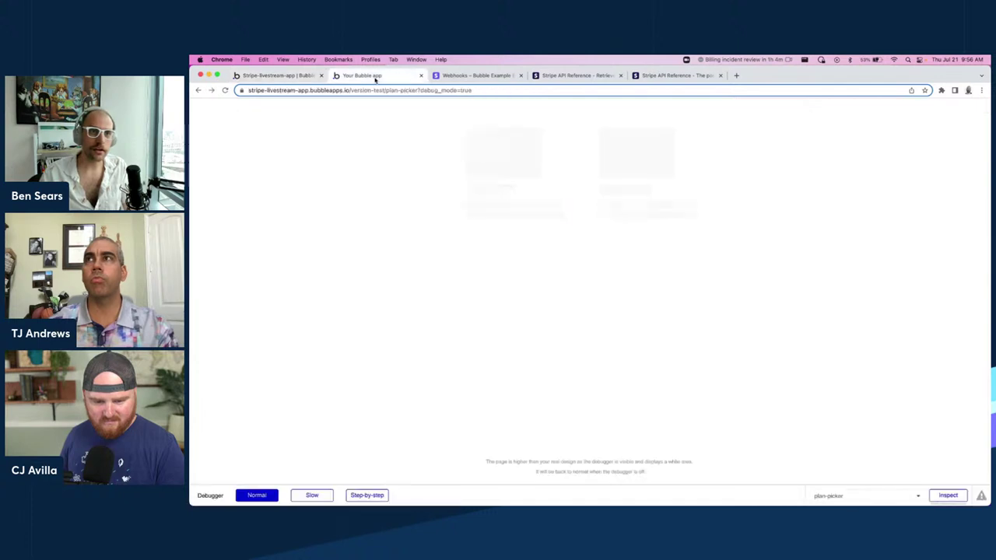
pyautogui.click(515, 205)
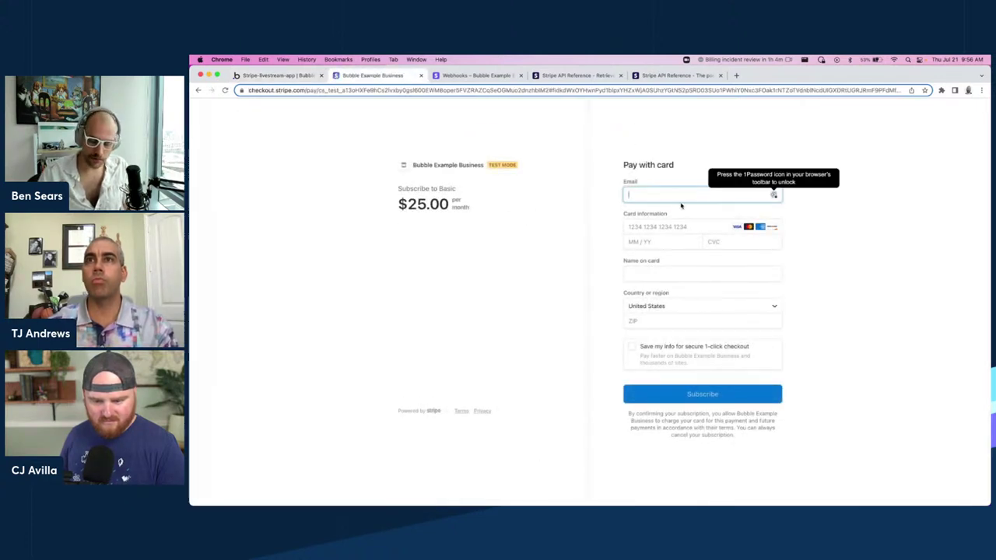
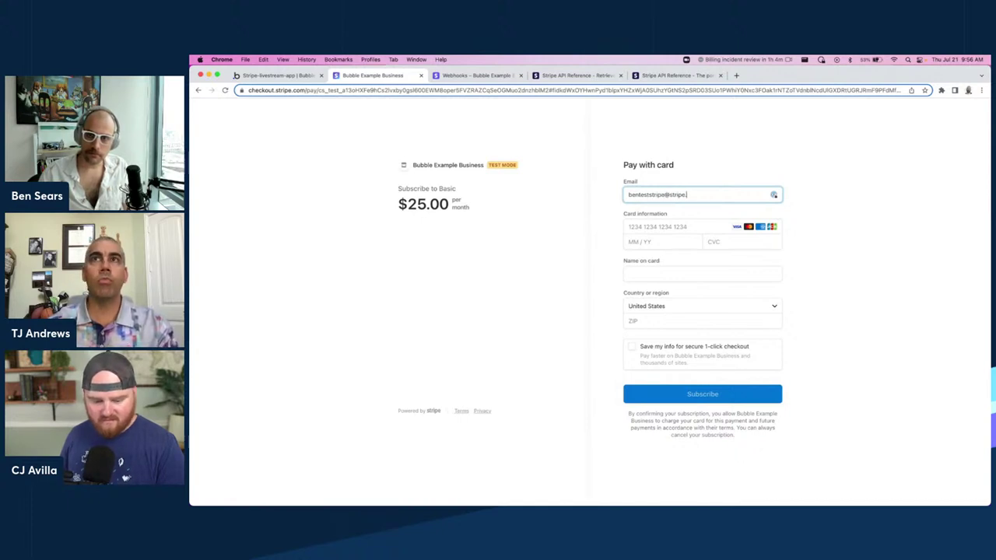
# Pay with a test e-mail, the 4242 test card, expiry, CVC, name and ZIP.
pyautogui.click(673, 230)
pyautogui.write('42')
pyautogui.press('BackSpace')
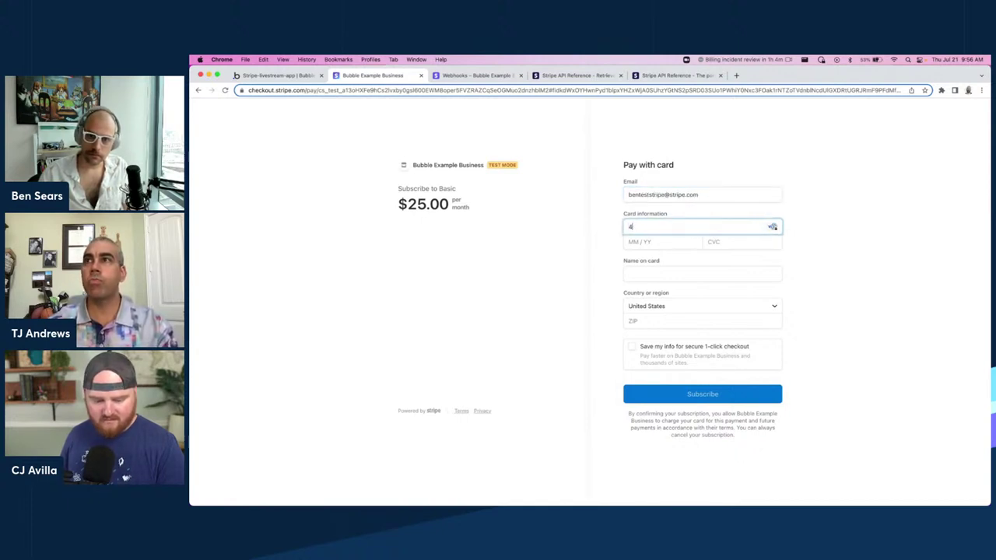
pyautogui.write('2424242424242')
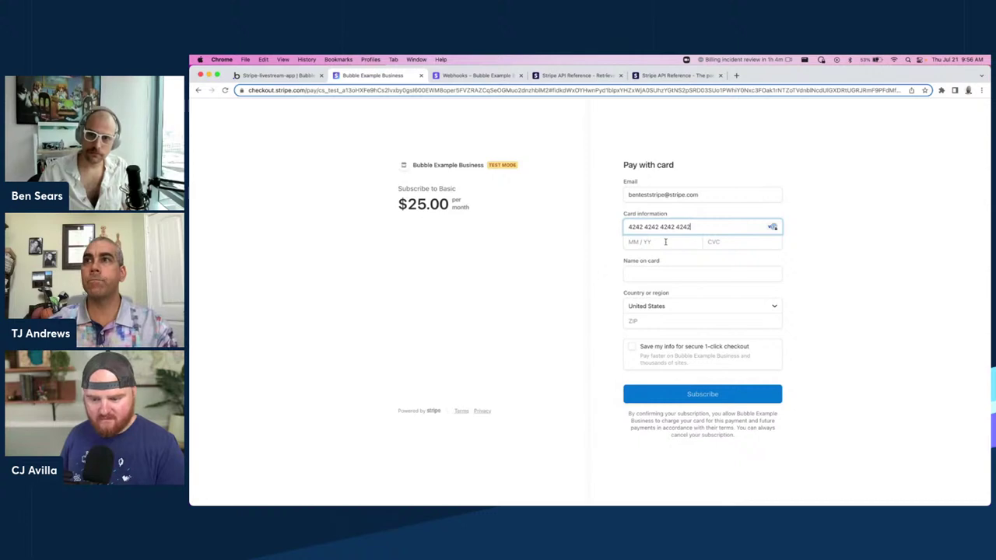
pyautogui.write('420424424')
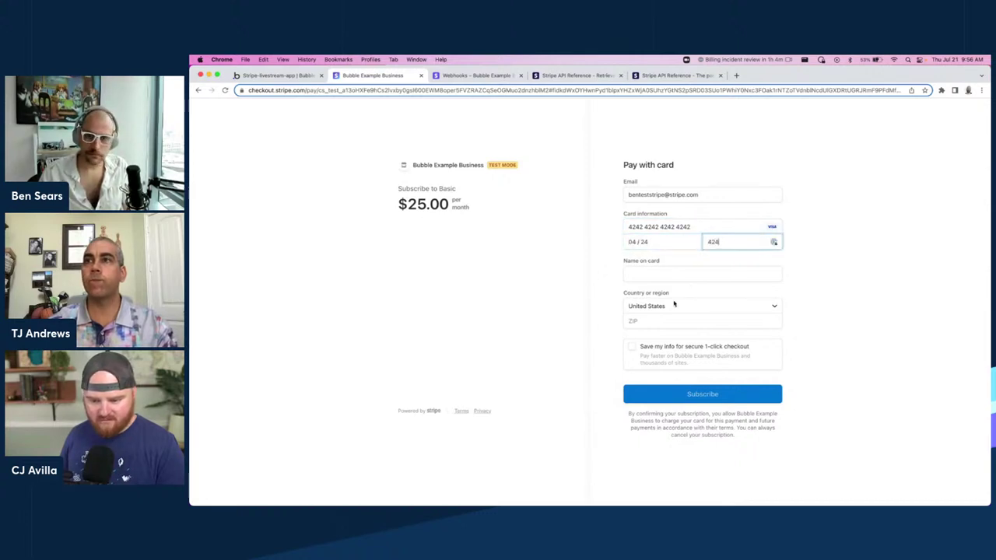
pyautogui.press('Tab')
pyautogui.write('42424')
pyautogui.press('Tab')
pyautogui.press('Tab')
pyautogui.write('42424')
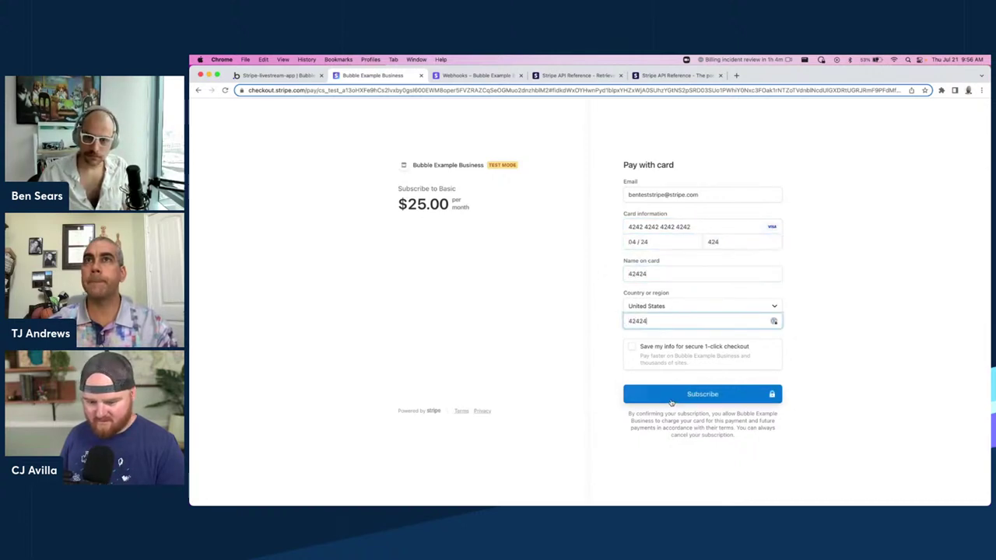
pyautogui.click(670, 402)
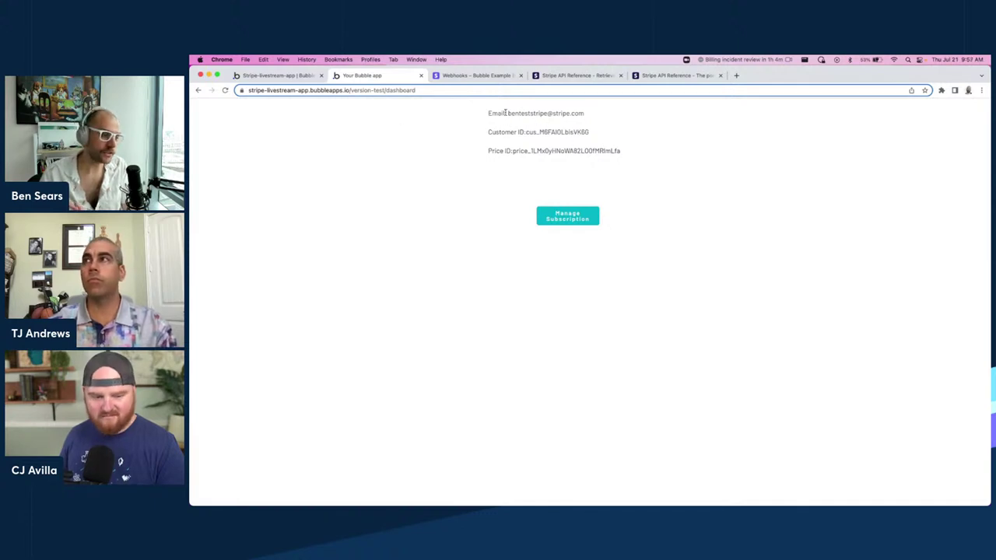
# Refresh All Users data and confirm the first user's new customer_id, price_id and subscription_id.
pyautogui.tripleClick(573, 153)
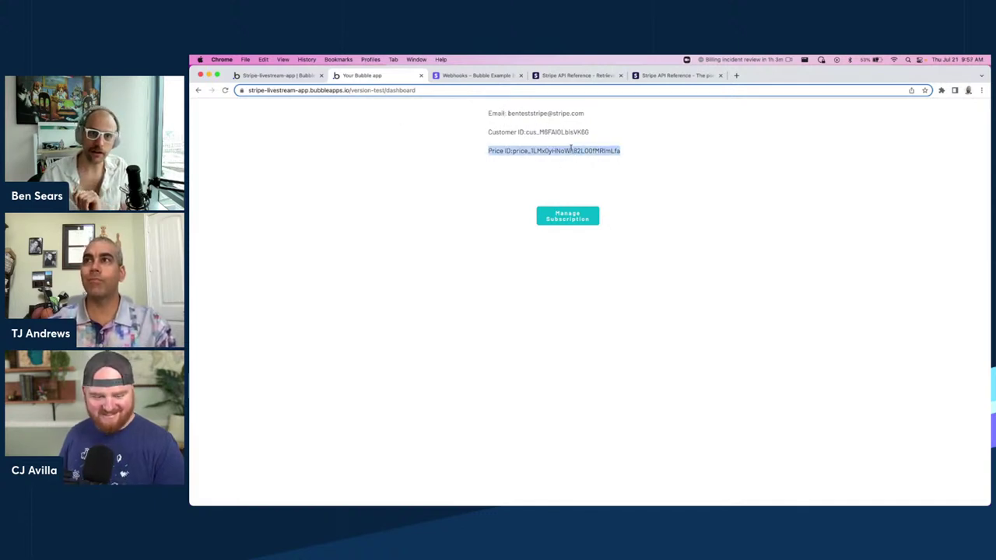
pyautogui.click(268, 75)
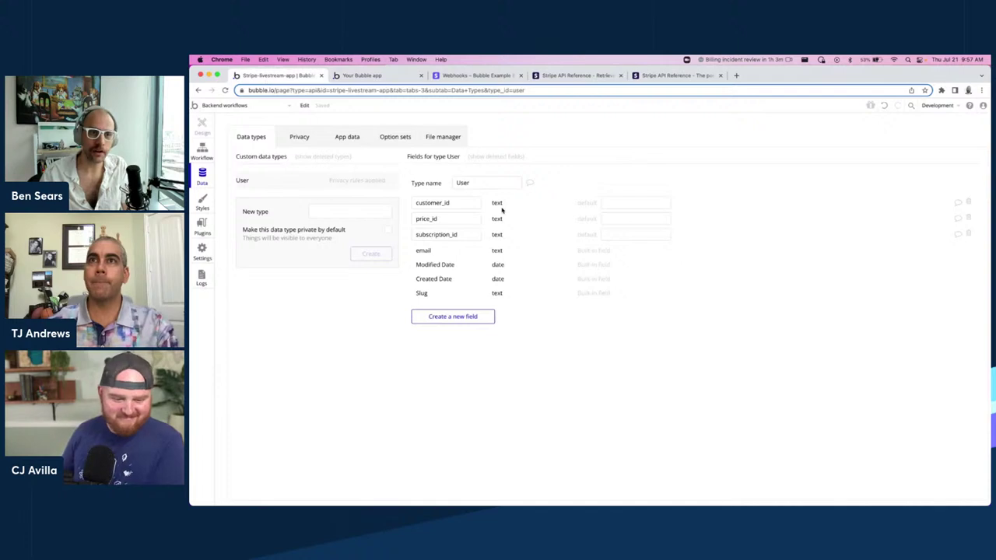
pyautogui.click(352, 140)
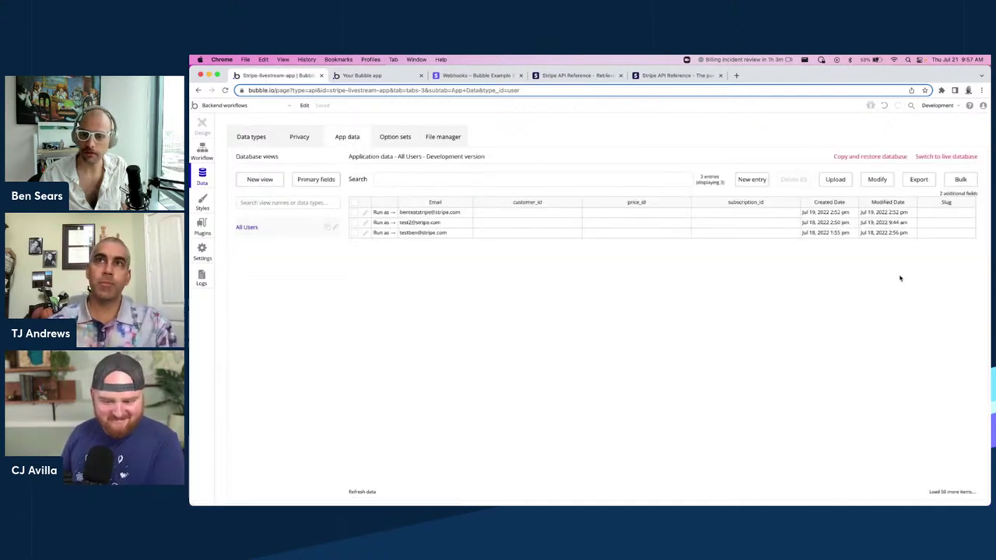
pyautogui.click(362, 491)
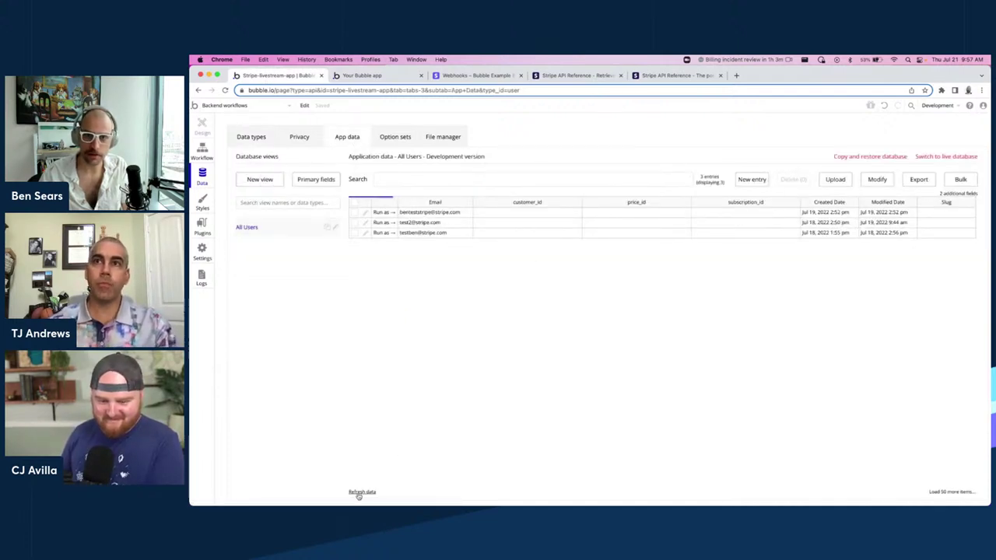
pyautogui.click(734, 213)
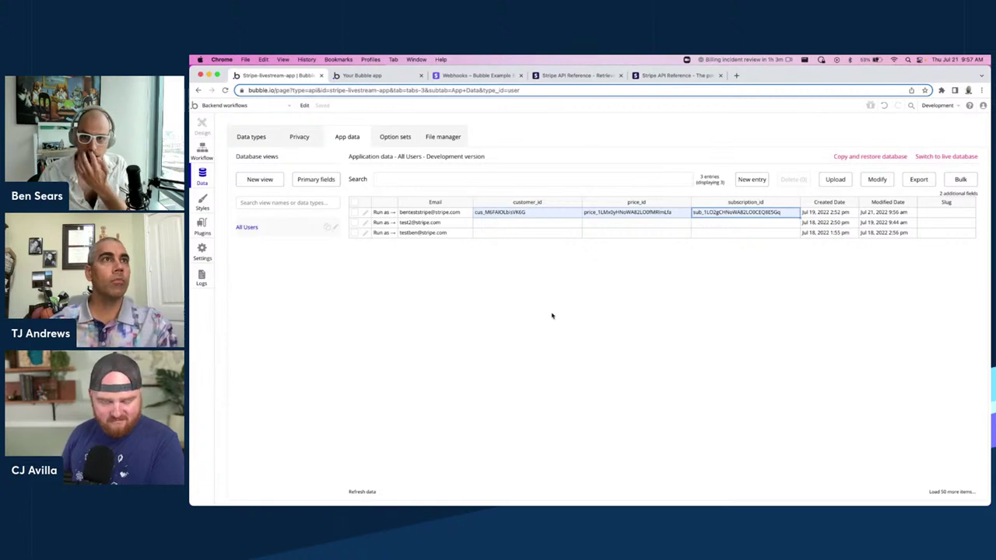
pyautogui.click(232, 106)
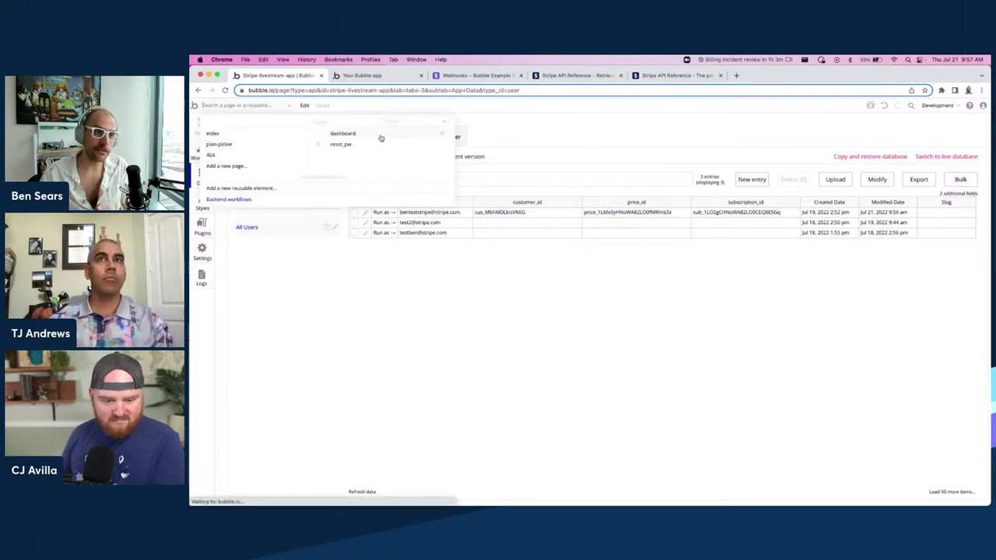
pyautogui.moveTo(378, 137)
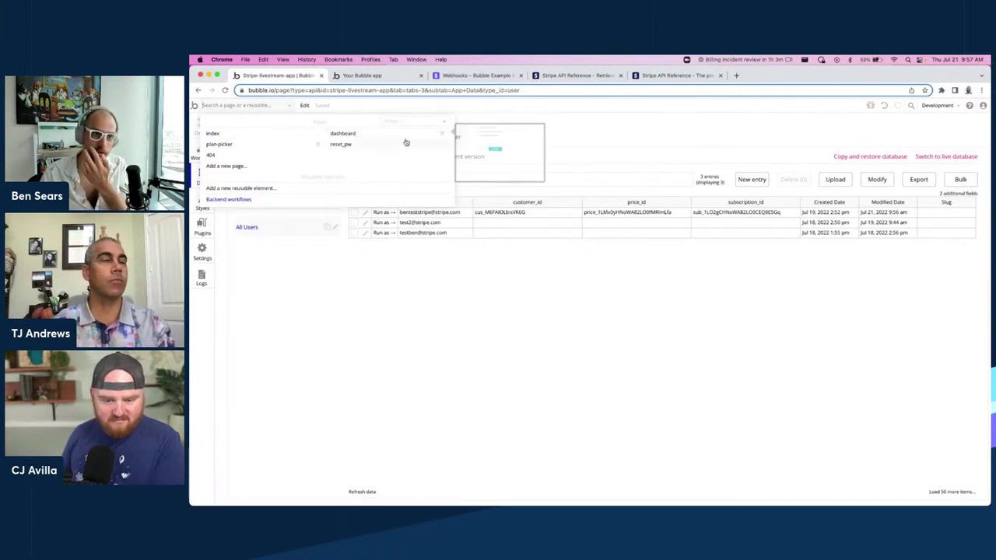
# Close the stray new tab and open the dashboard page for editing.
pyautogui.click(736, 76)
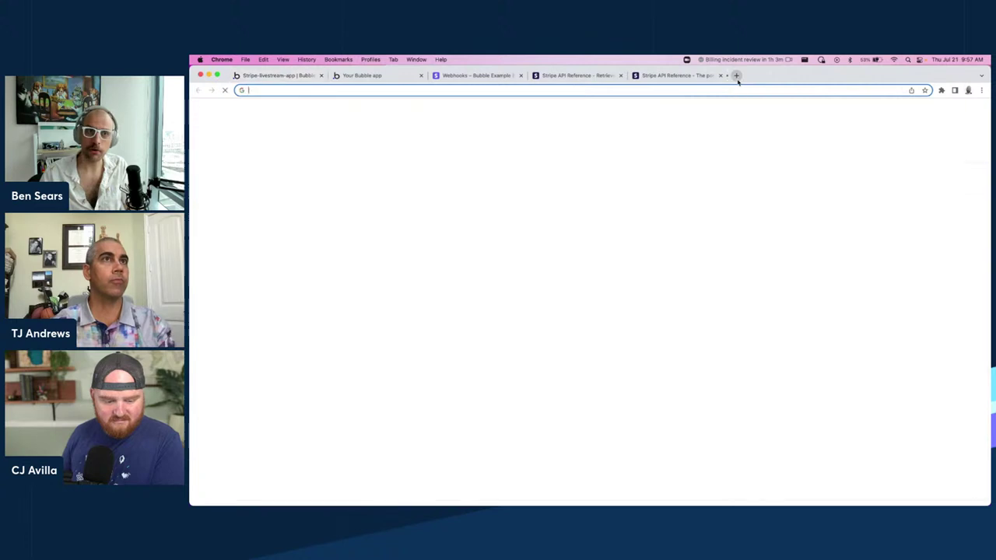
pyautogui.press('super+w')
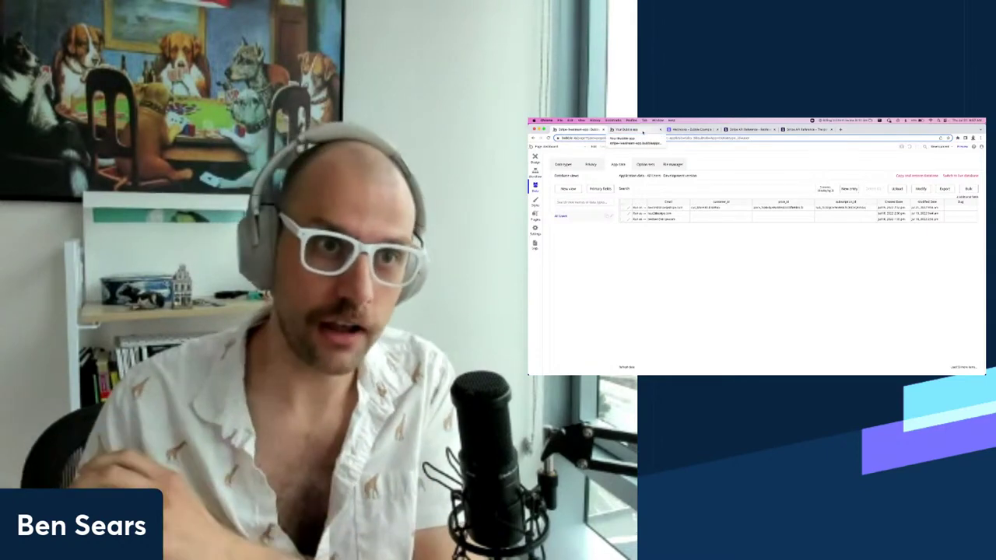
pyautogui.click(642, 131)
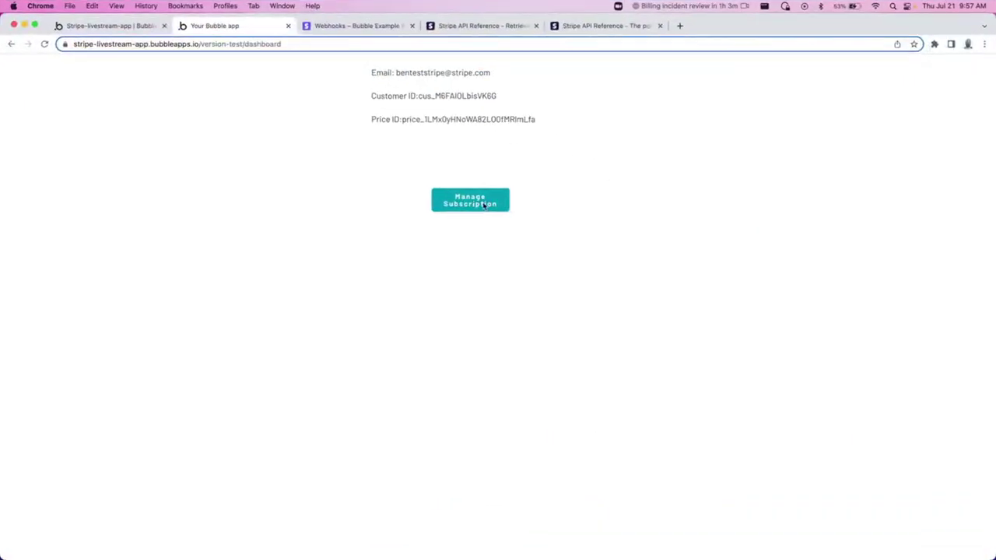
pyautogui.click(109, 26)
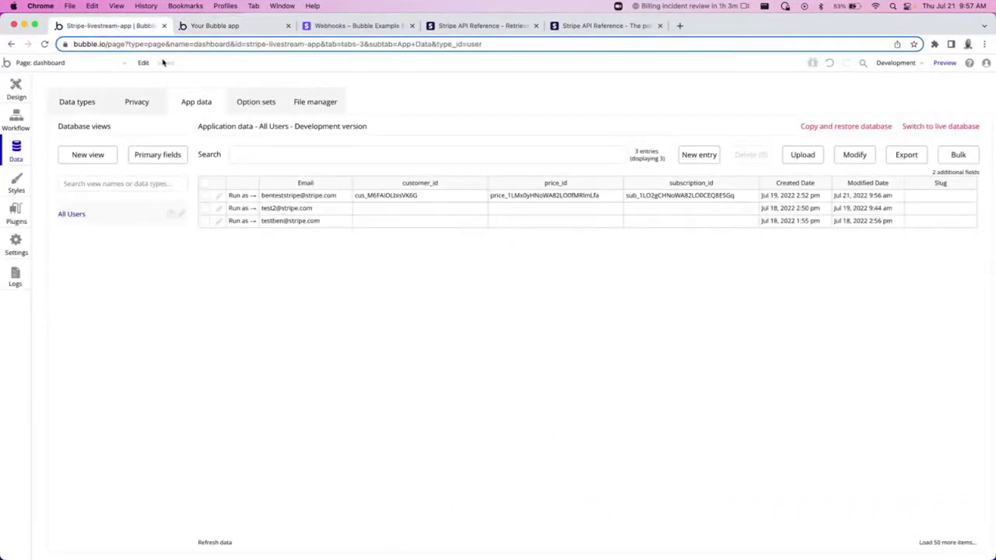
pyautogui.click(47, 64)
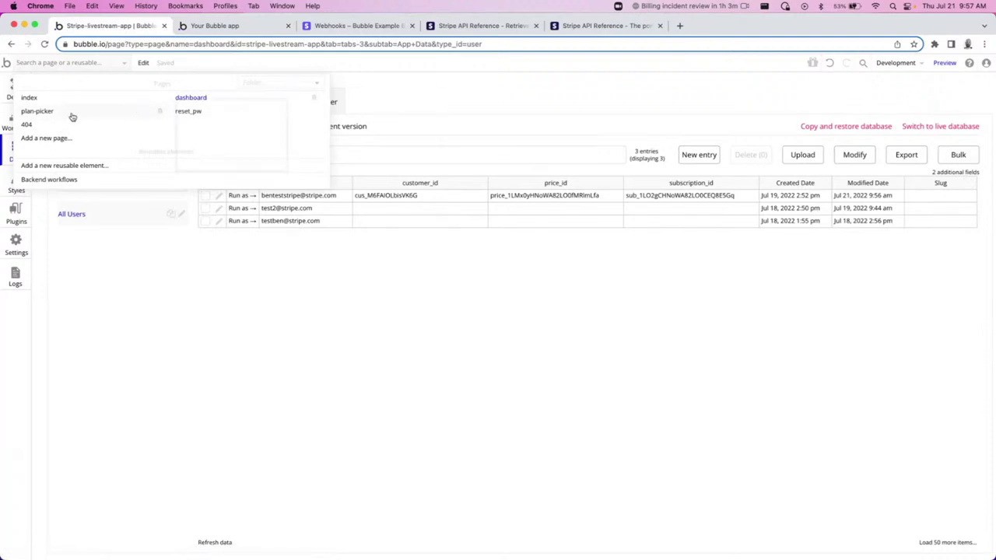
pyautogui.click(229, 98)
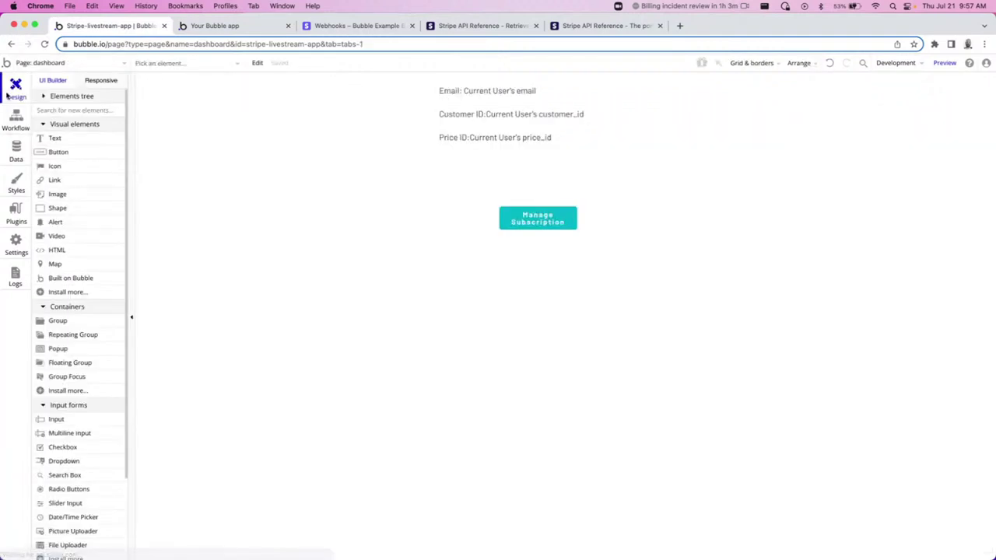
# Start a Manage Subscription button workflow with Create Portal Session as step 1.
pyautogui.doubleClick(574, 222)
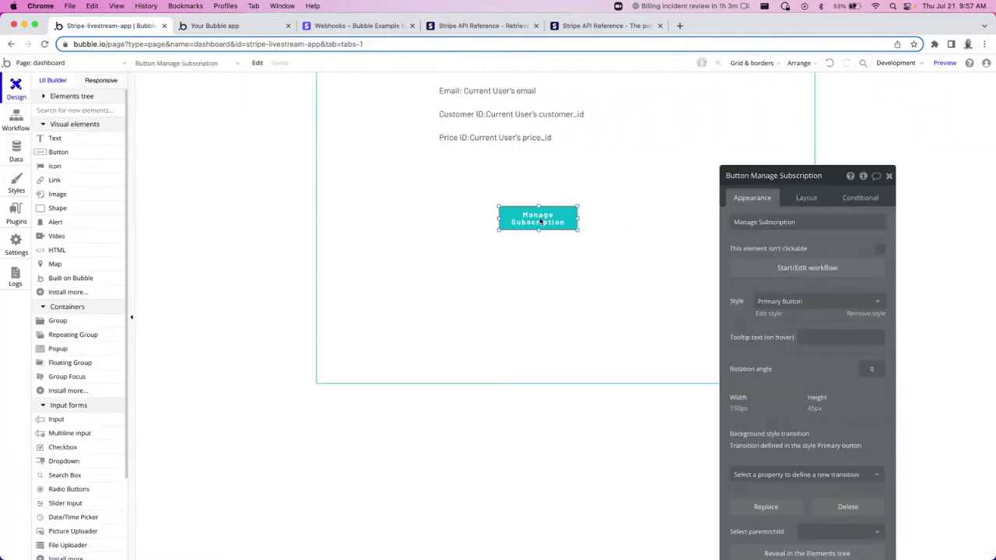
pyautogui.click(775, 268)
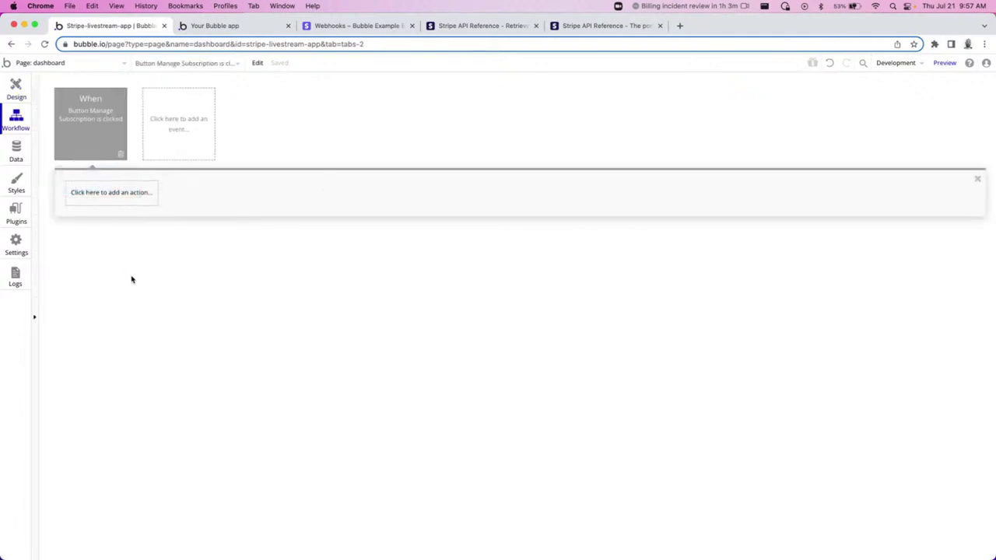
pyautogui.click(92, 195)
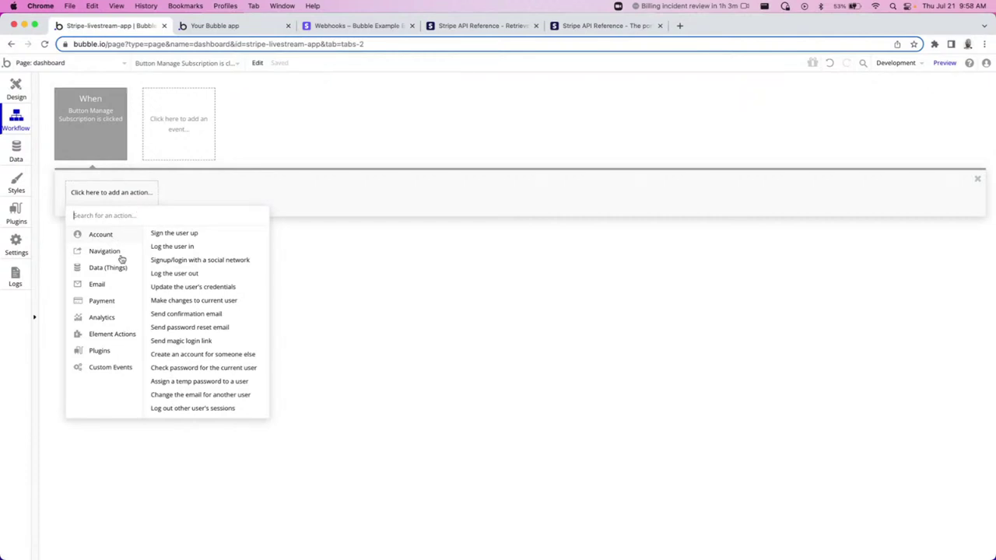
pyautogui.moveTo(113, 361)
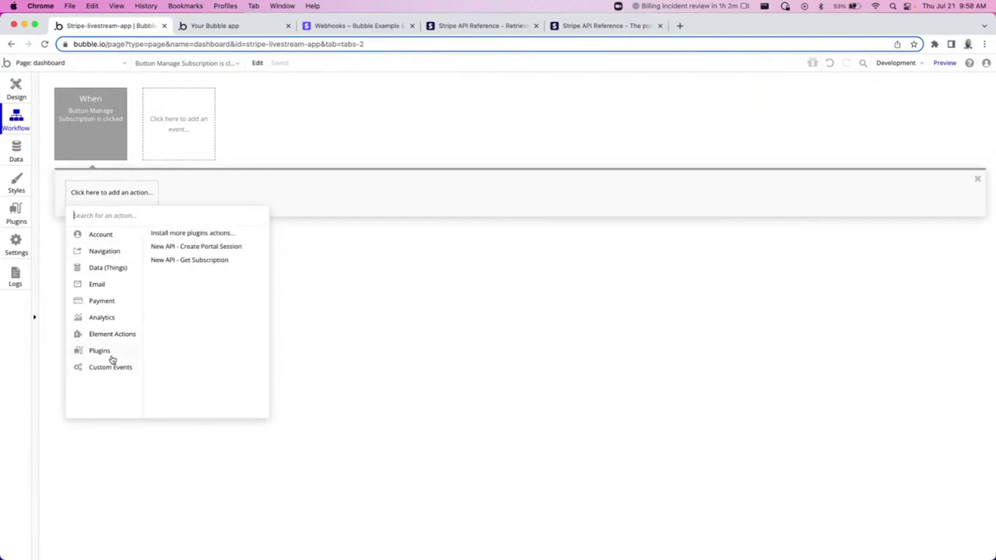
pyautogui.click(217, 246)
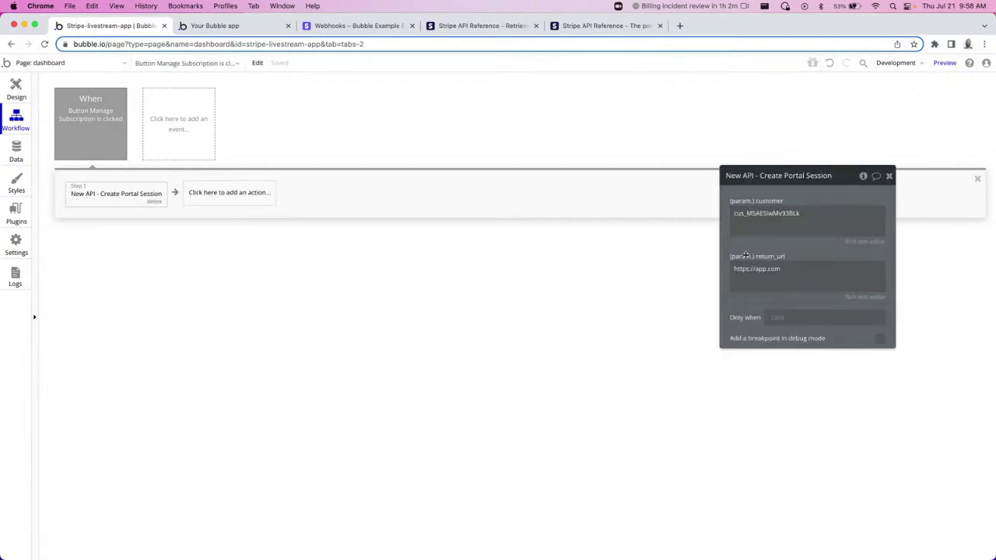
# Replace the hardcoded customer with Current User's customer_id.
pyautogui.doubleClick(796, 221)
pyautogui.press('BackSpace')
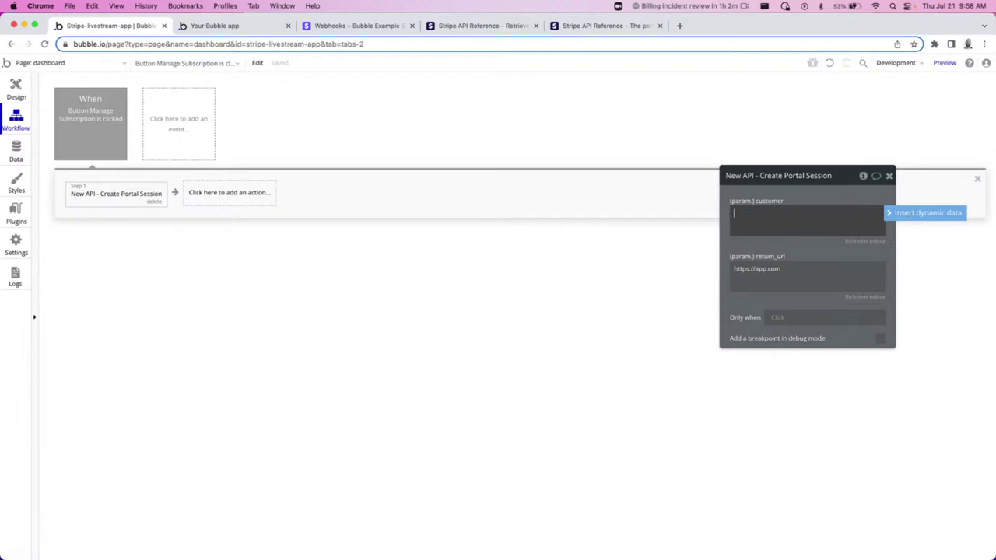
pyautogui.click(926, 214)
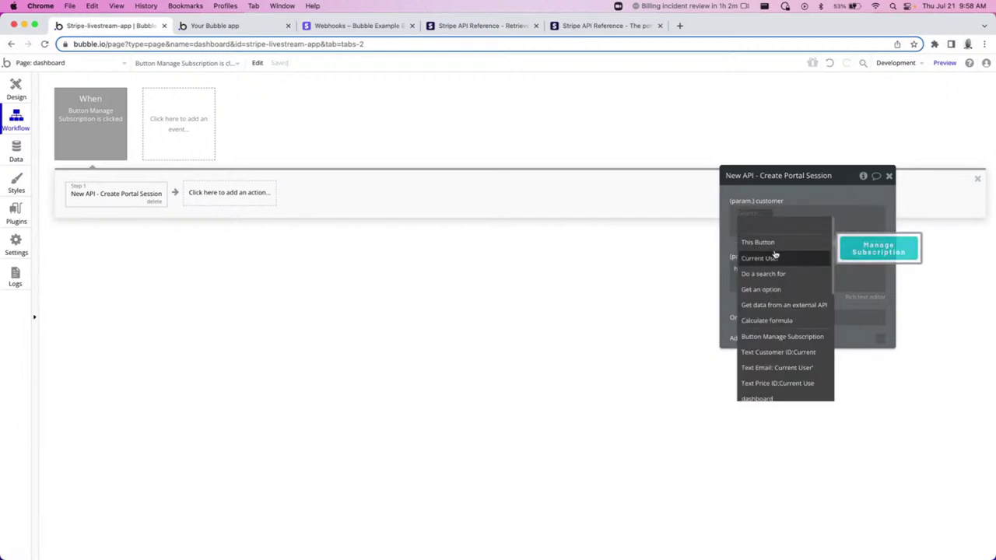
pyautogui.click(756, 257)
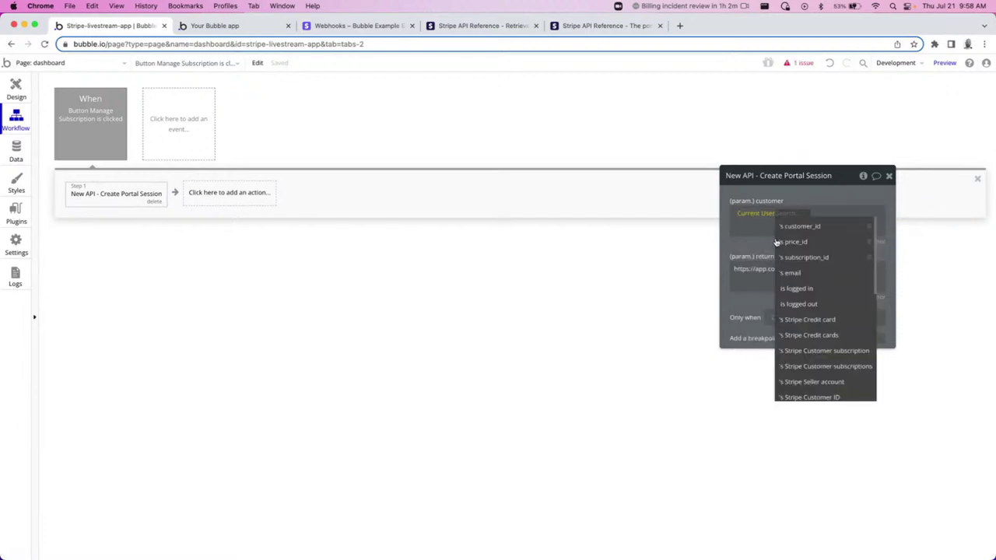
pyautogui.click(795, 227)
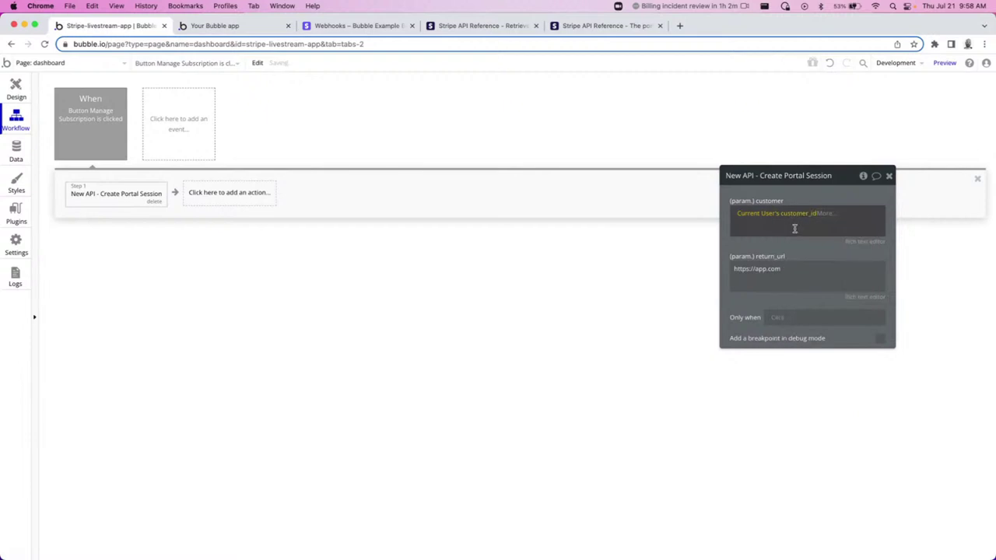
# Set return_url to the running app's dashboard page address.
pyautogui.tripleClick(786, 275)
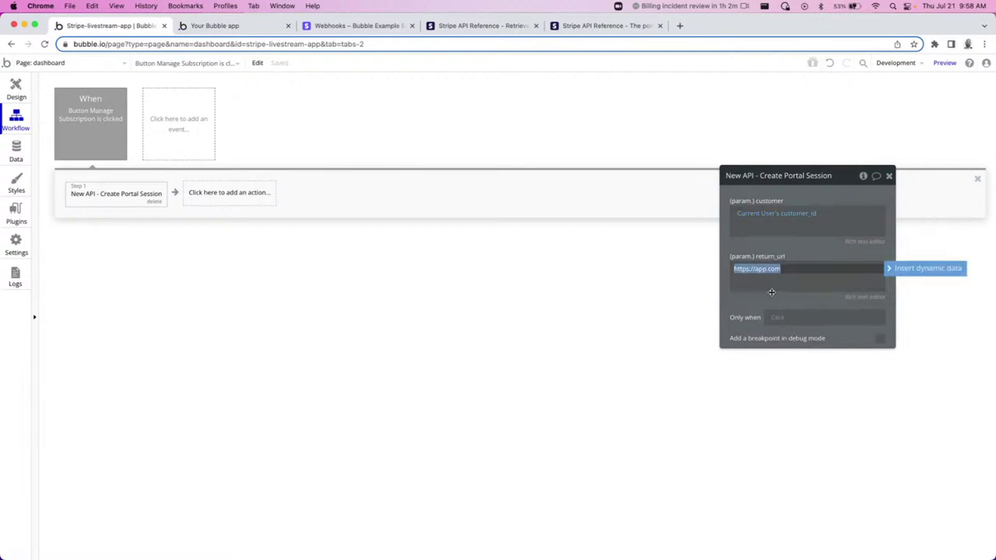
pyautogui.click(226, 25)
pyautogui.click(264, 44)
pyautogui.doubleClick(286, 44)
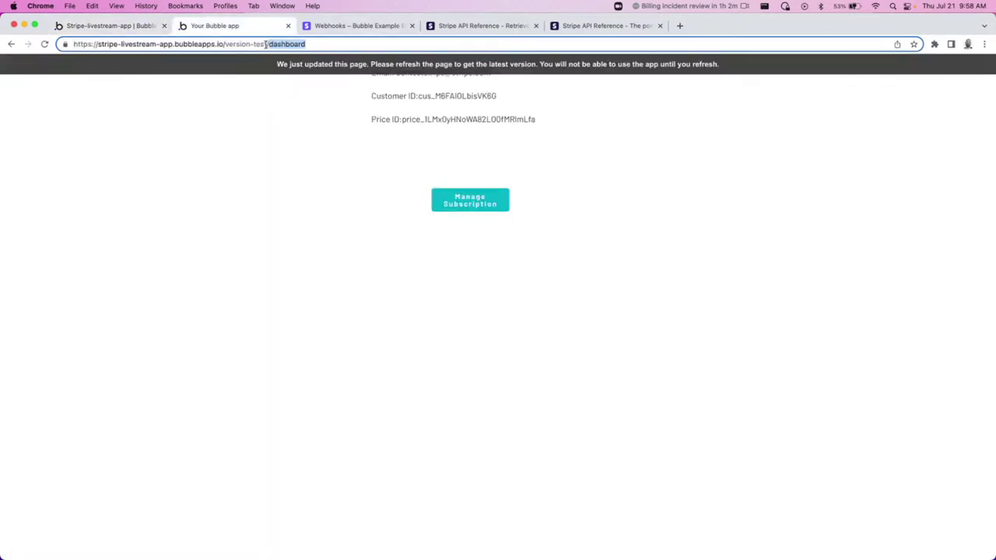
pyautogui.click(276, 44)
pyautogui.press('super+shift+Left')
pyautogui.press('super+c')
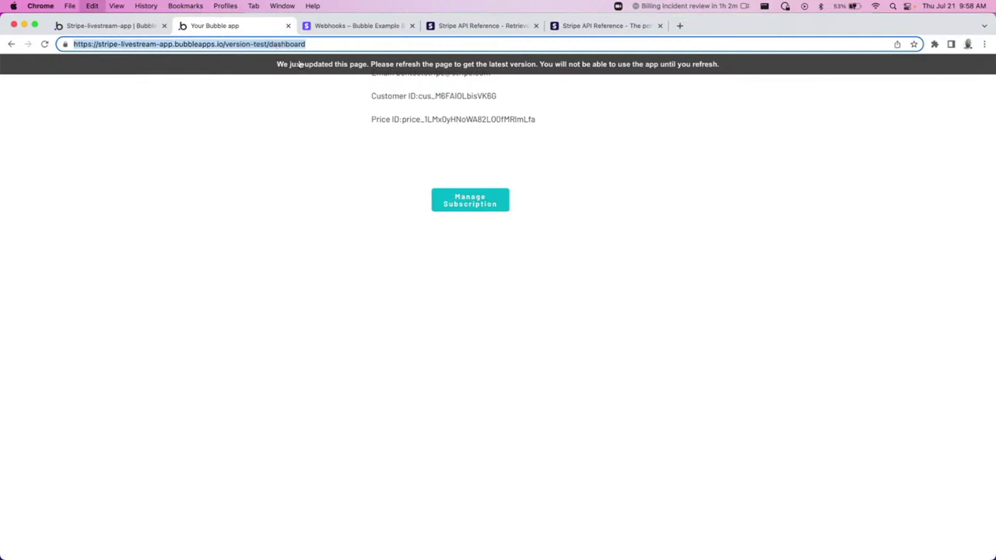
pyautogui.hotkey('ctrl', 'shift', 'Tab')
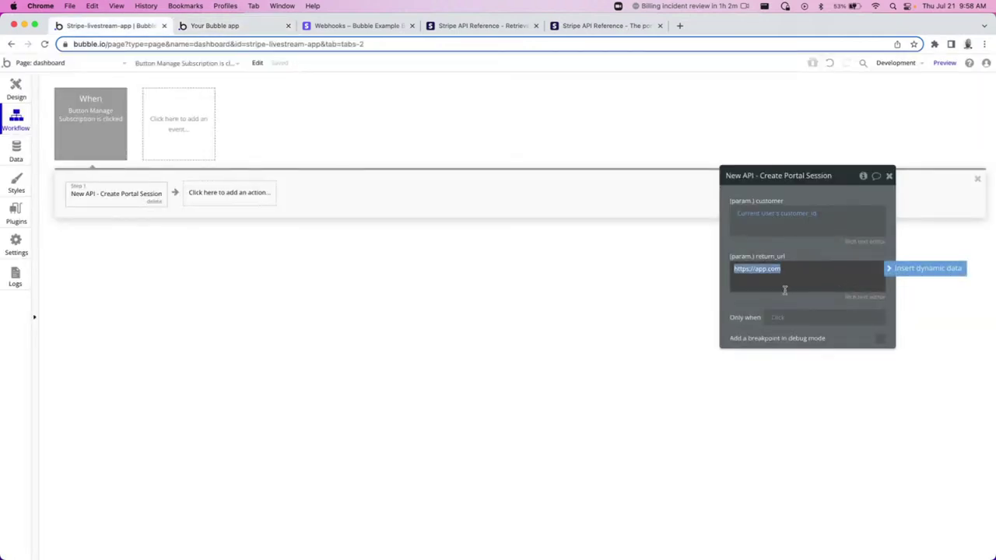
pyautogui.press('super+v')
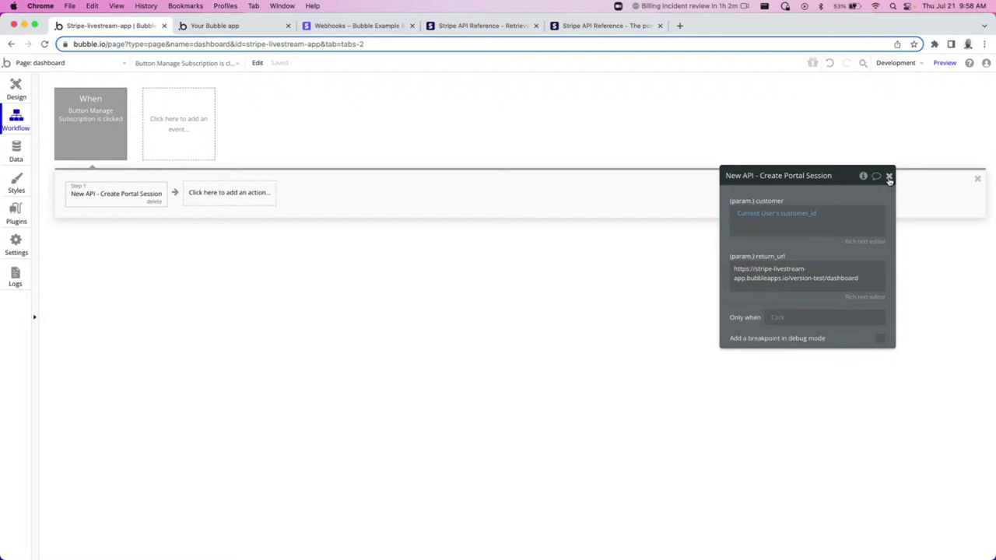
# Add an Open an external website step whose destination is step 1's url.
pyautogui.click(226, 193)
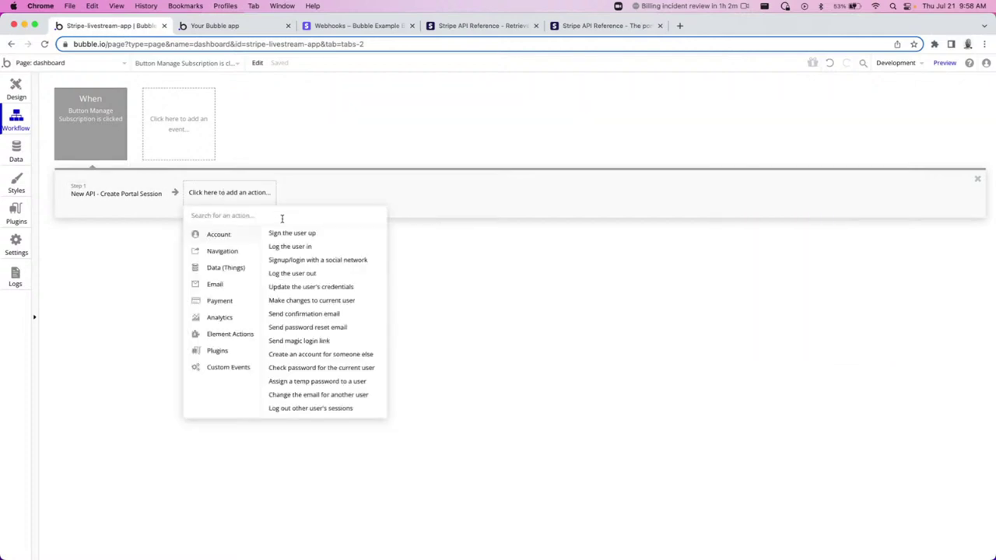
pyautogui.moveTo(226, 252)
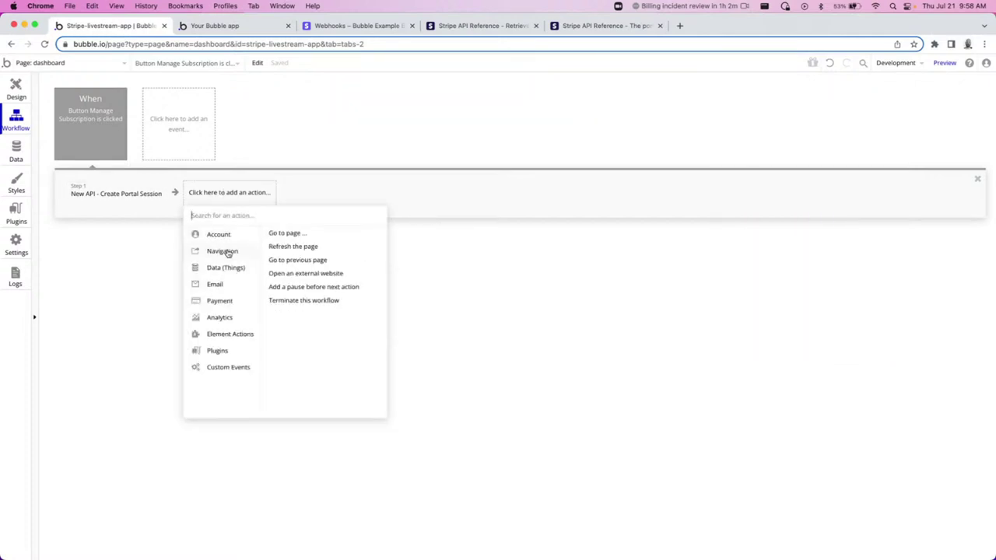
pyautogui.click(330, 275)
pyautogui.click(791, 220)
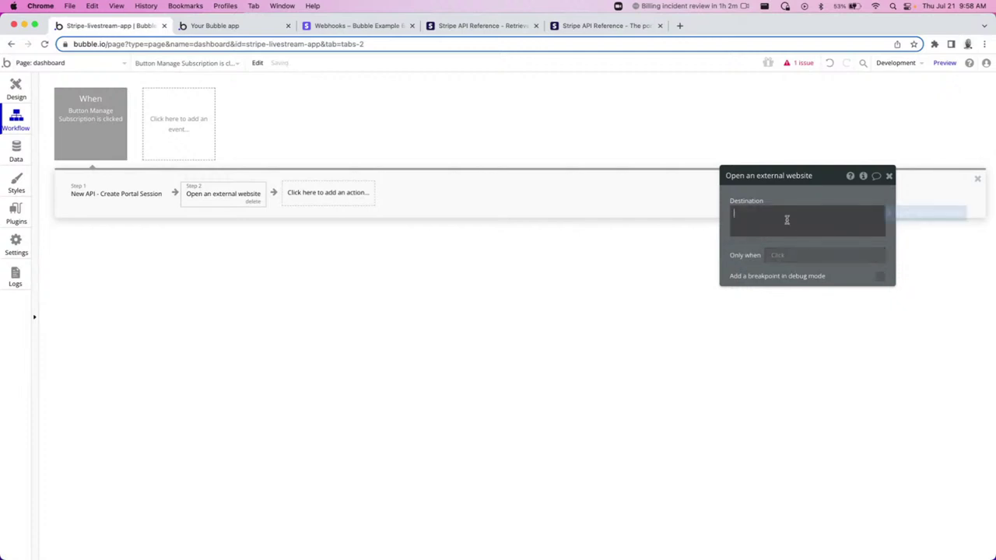
pyautogui.click(912, 218)
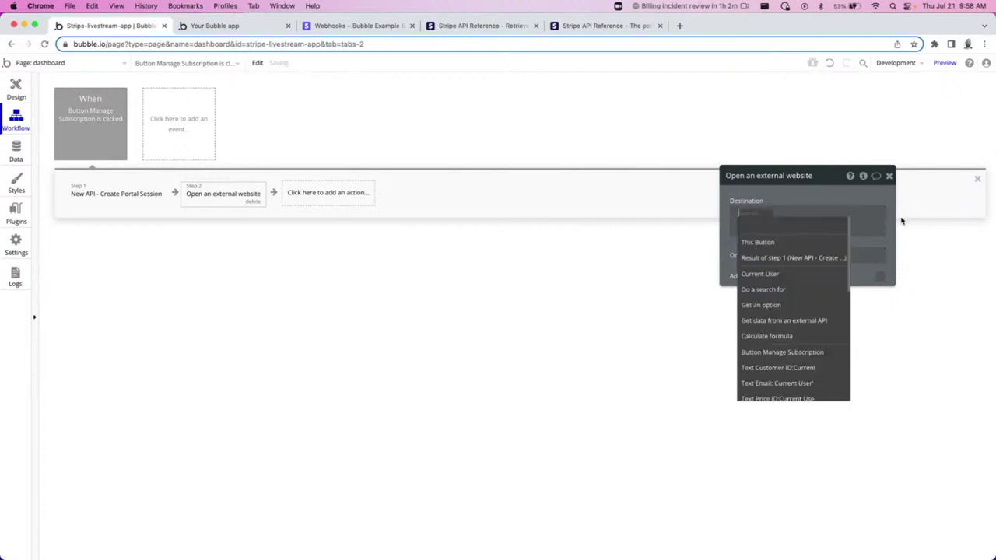
pyautogui.click(789, 260)
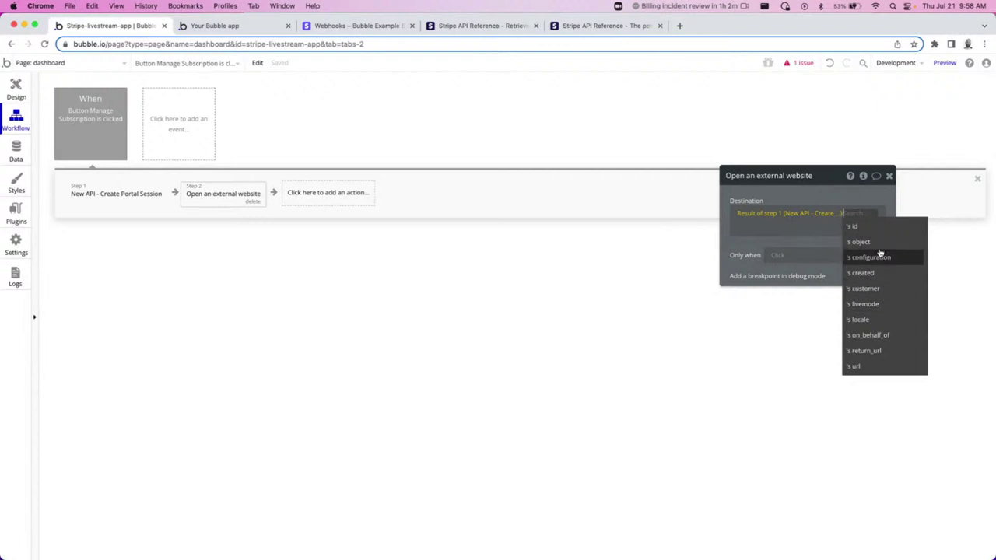
pyautogui.click(870, 365)
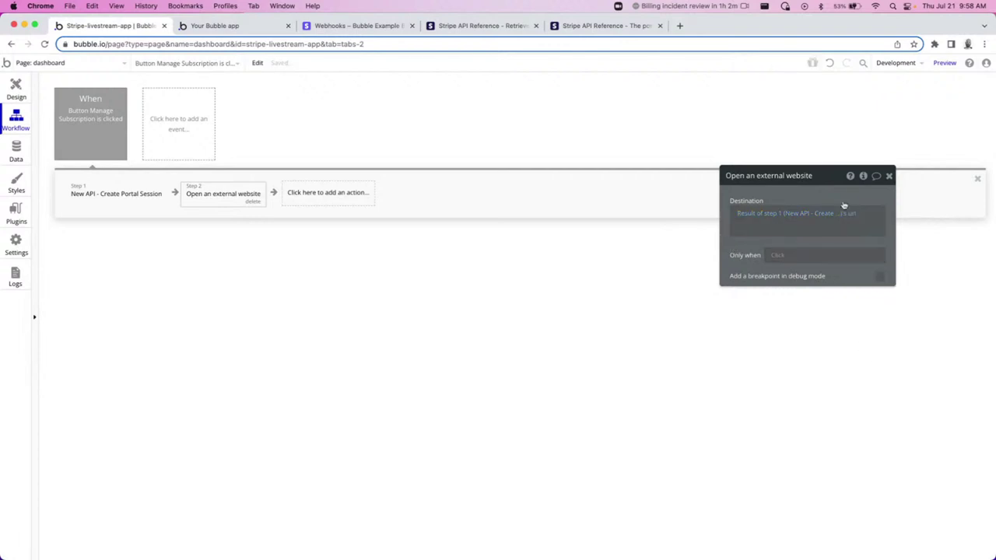
pyautogui.click(888, 176)
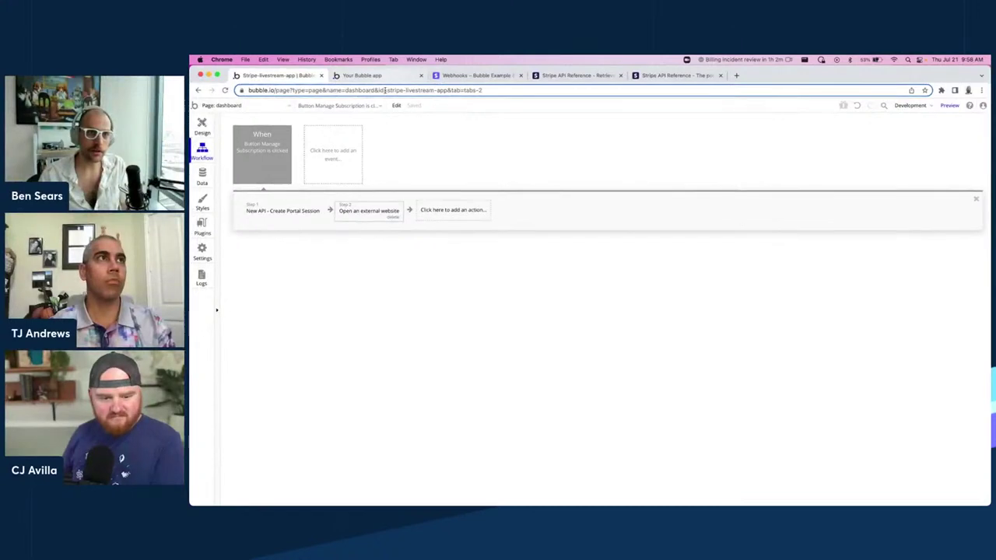
# Preview the dashboard and open the Stripe portal showing the current Basic plan and price.
pyautogui.click(948, 105)
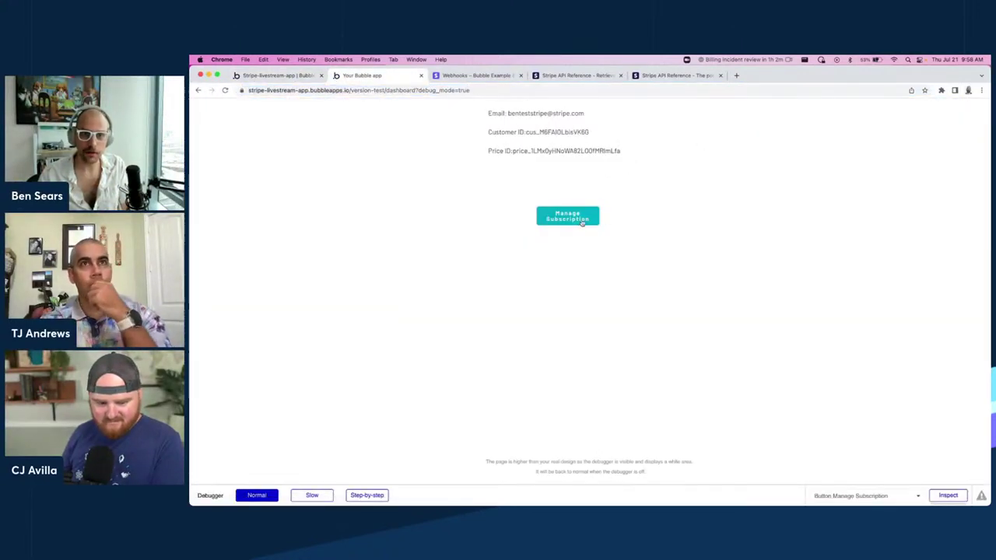
pyautogui.click(580, 218)
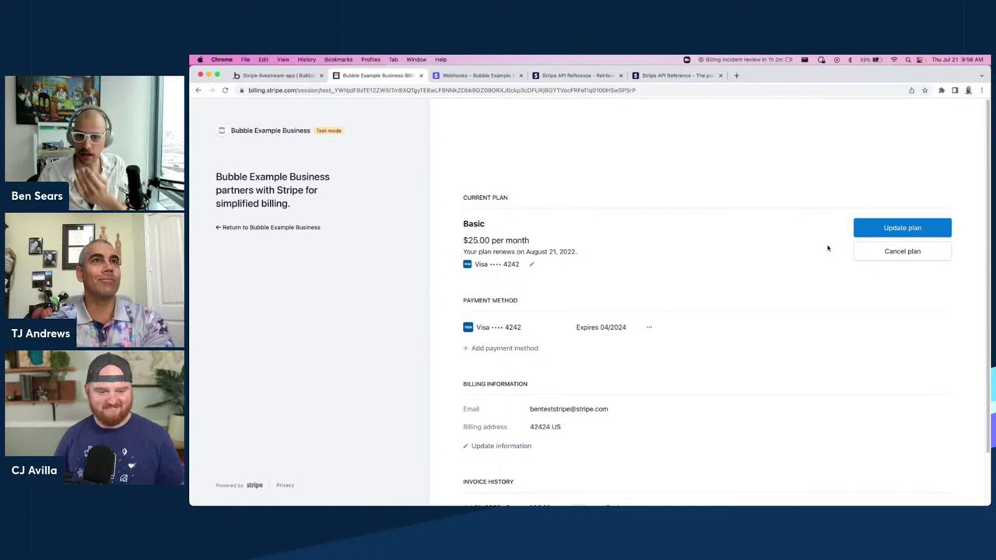
pyautogui.doubleClick(466, 223)
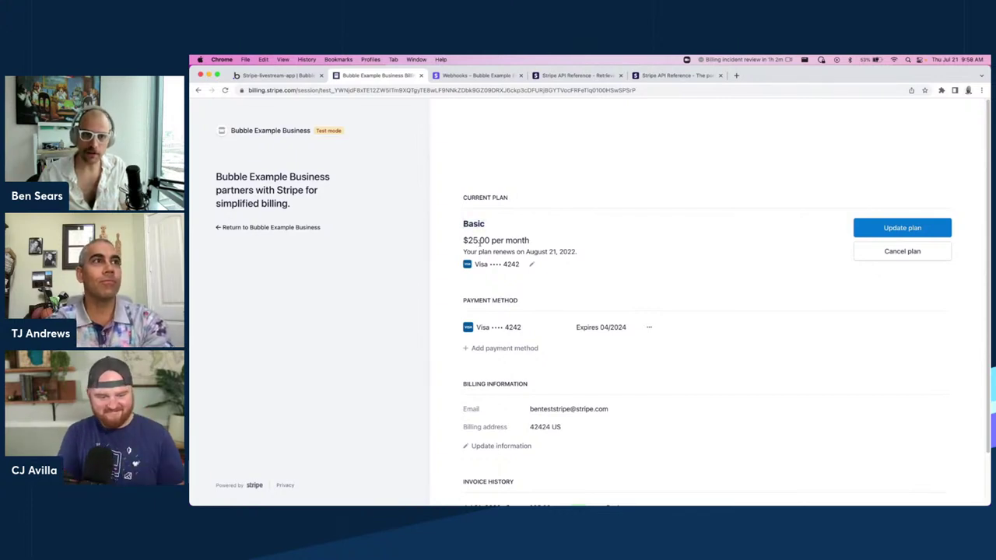
pyautogui.tripleClick(496, 240)
pyautogui.click(932, 229)
# Update the plan to Premium and confirm the $75.00 amount due today.
pyautogui.click(932, 228)
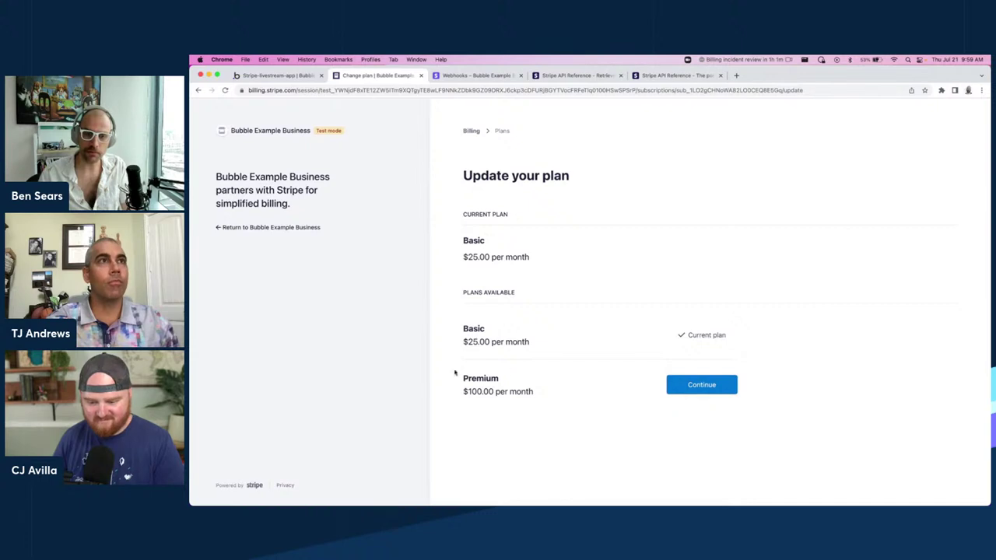
pyautogui.click(684, 390)
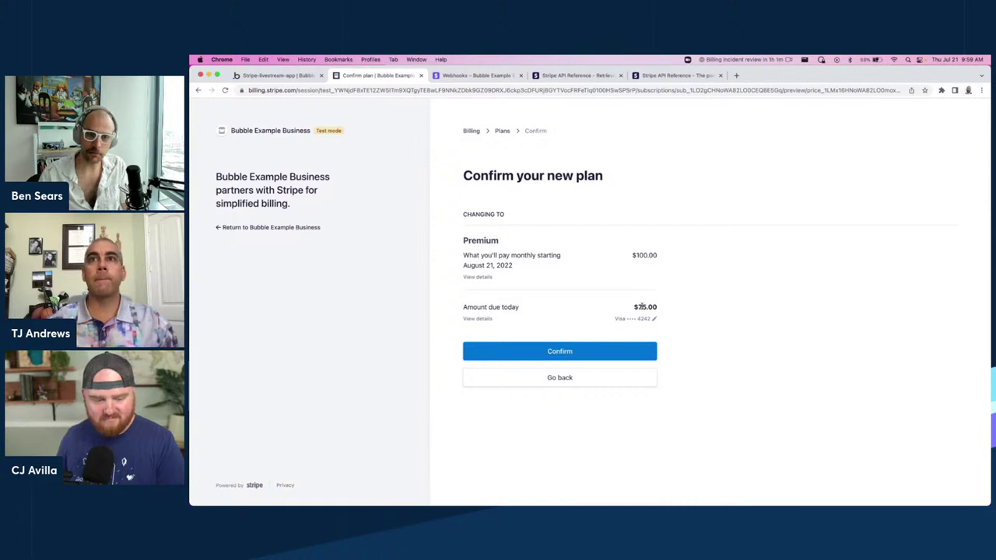
pyautogui.doubleClick(642, 307)
pyautogui.click(555, 352)
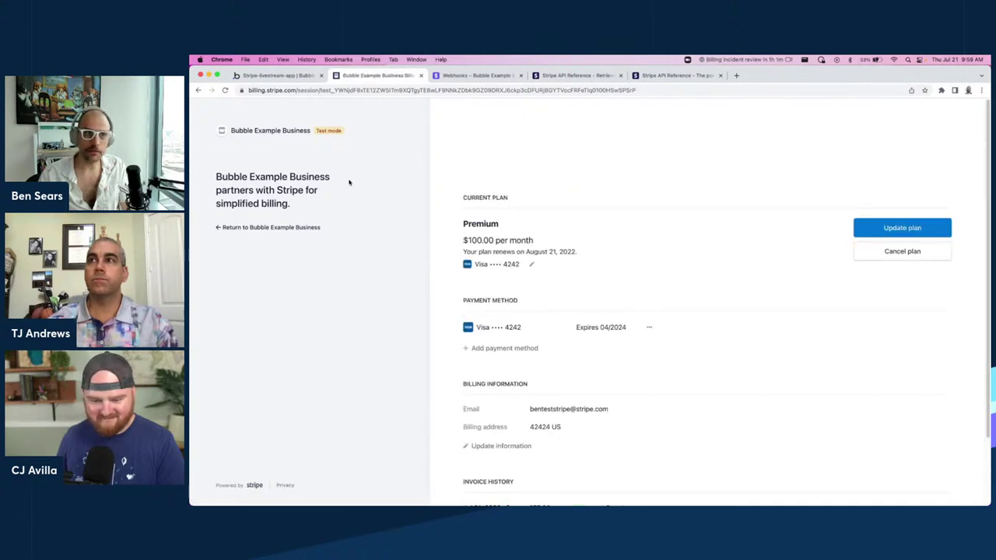
pyautogui.scroll(-3, 604, 351)
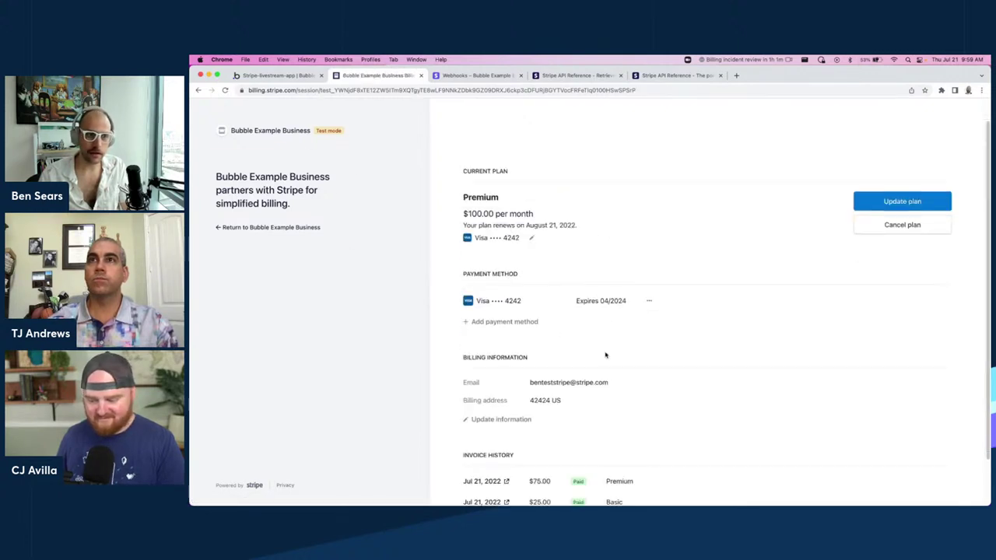
# Return to the app dashboard, check the displayed Price ID, and go back to the editor.
pyautogui.click(282, 227)
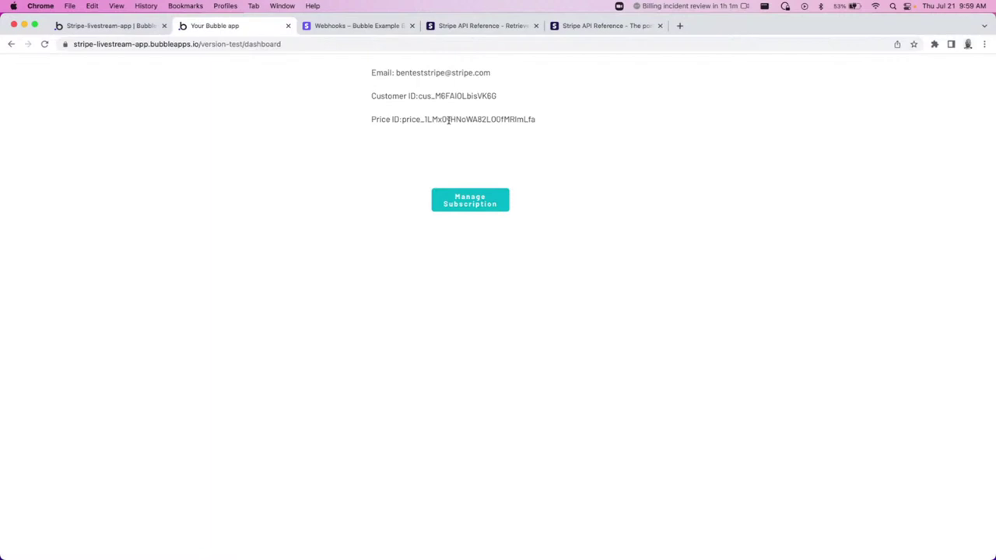
pyautogui.doubleClick(448, 119)
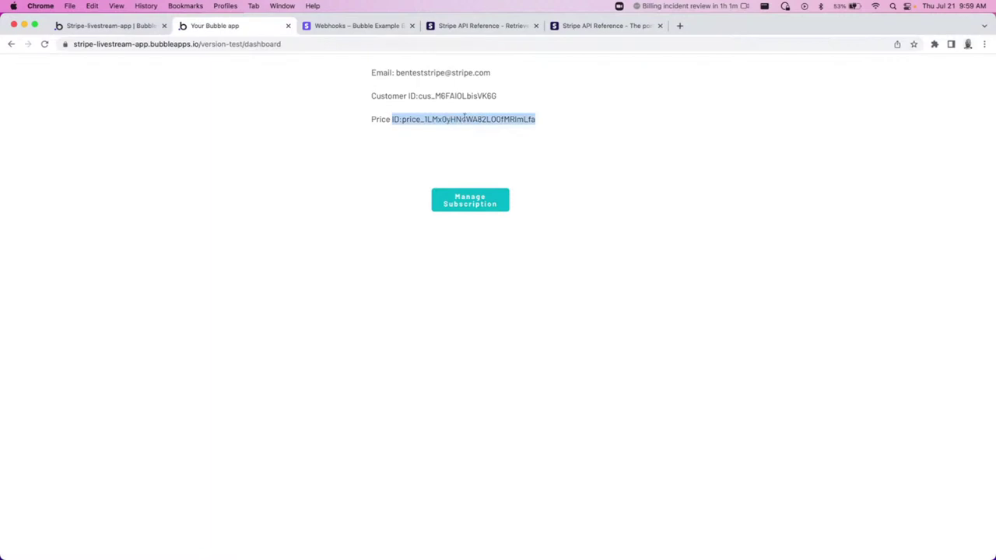
pyautogui.moveTo(545, 125); pyautogui.dragTo(400, 121)
pyautogui.click(506, 159)
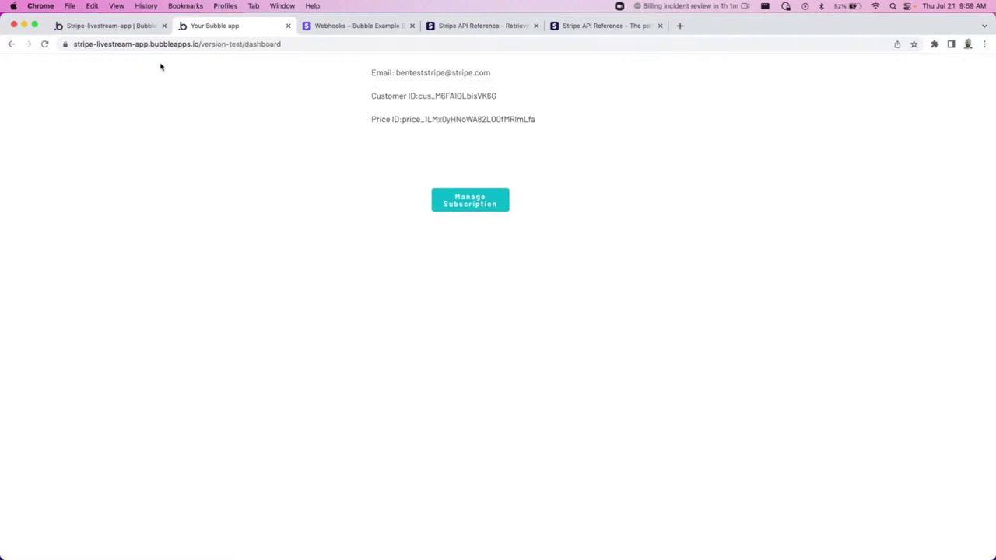
pyautogui.click(117, 25)
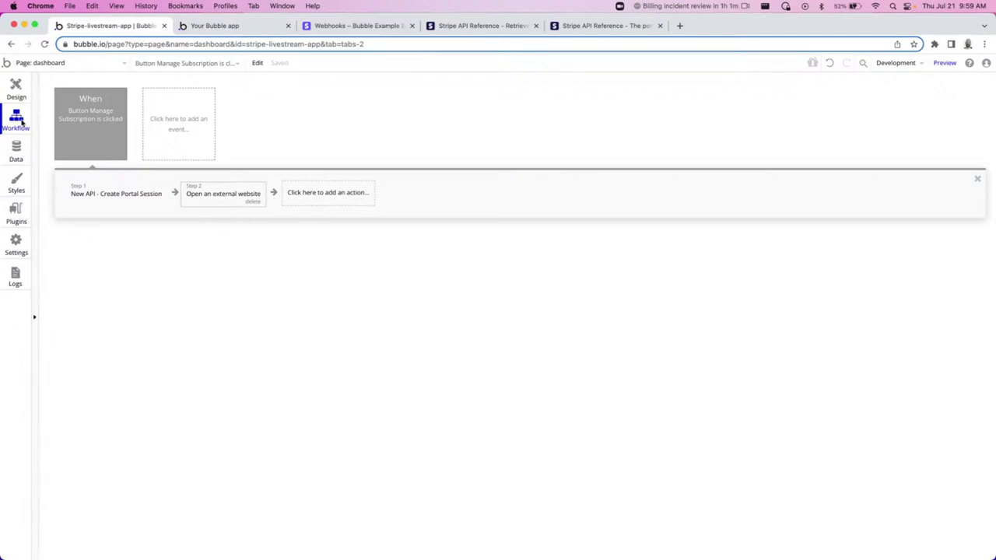
# Create a new backend API workflow named change-plan.
pyautogui.click(88, 70)
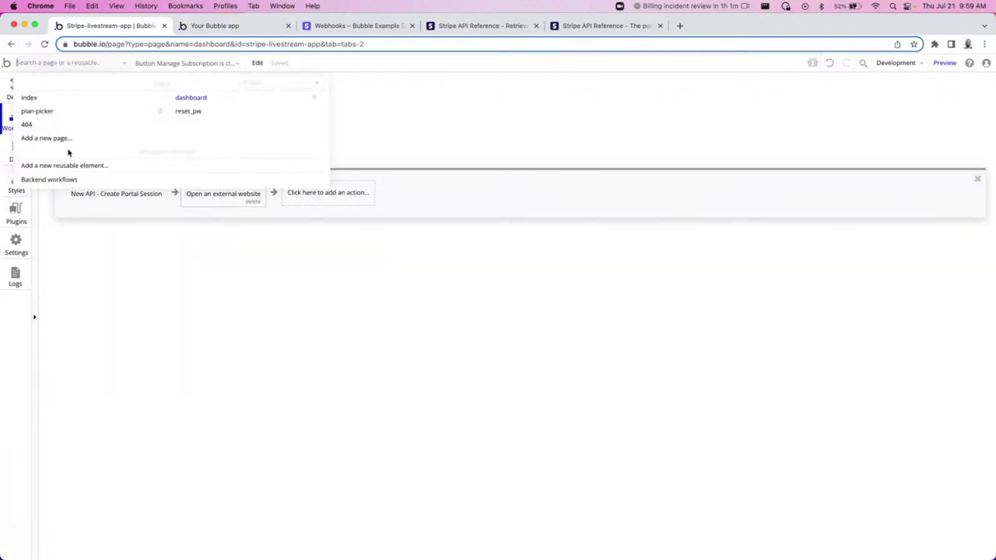
pyautogui.click(58, 178)
pyautogui.click(177, 133)
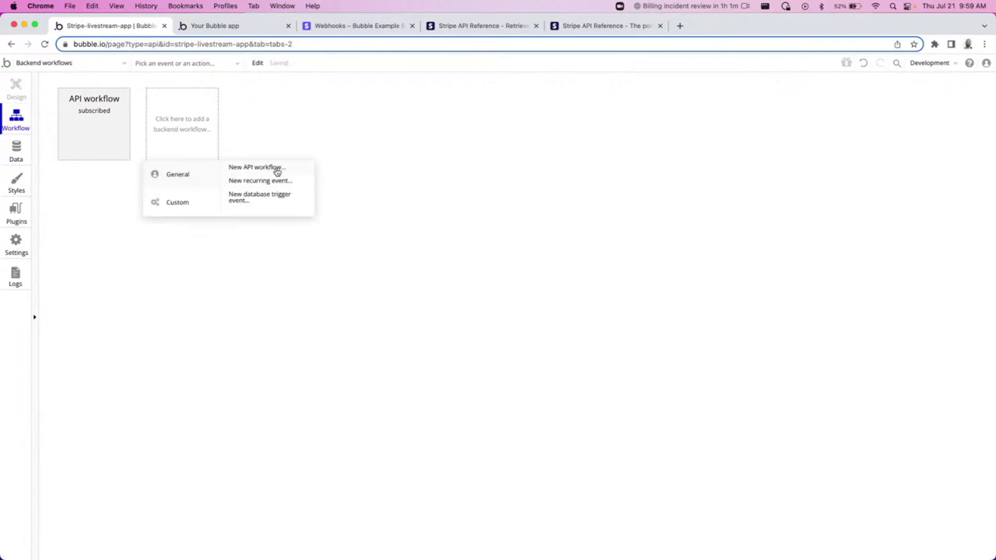
pyautogui.click(276, 171)
pyautogui.click(93, 111)
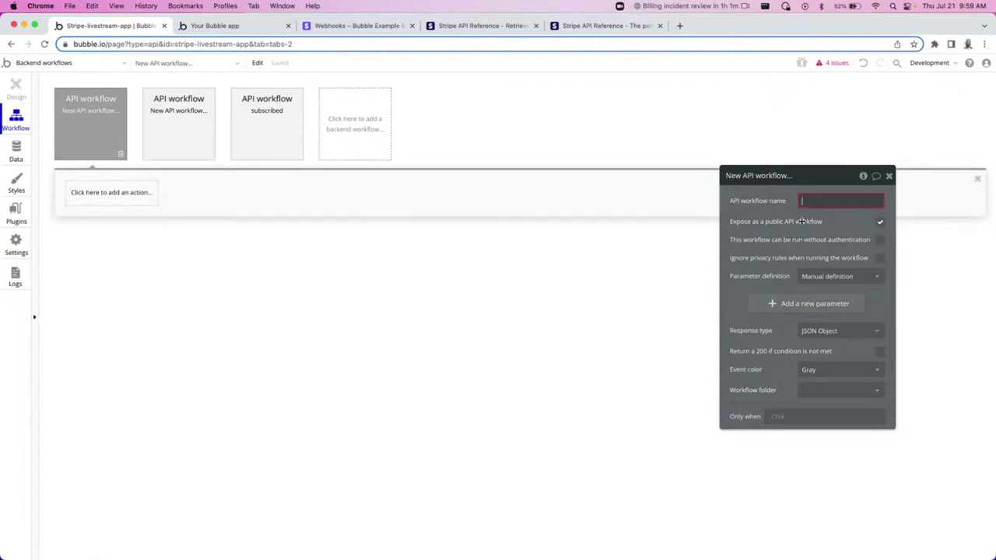
pyautogui.write('change-plan')
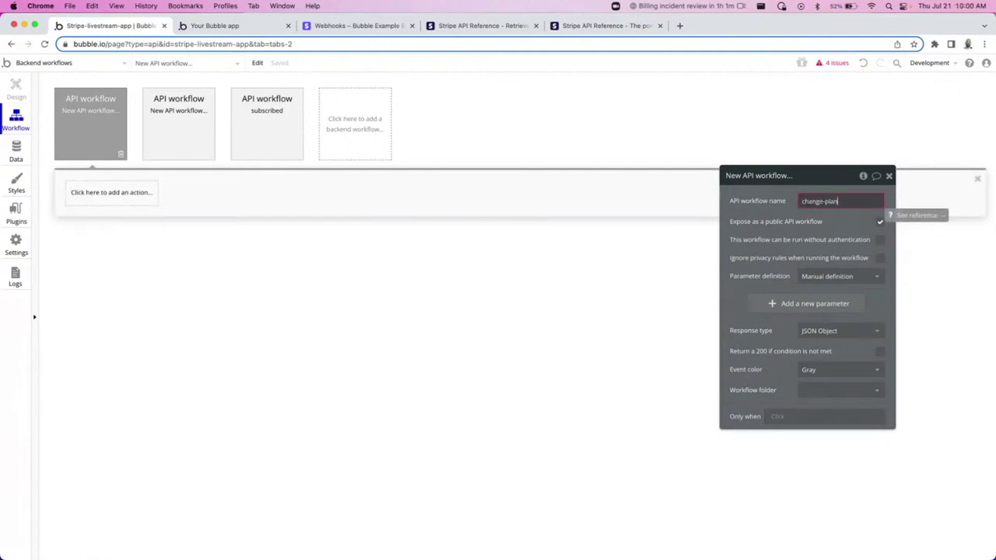
# Allow it to run without authentication, detect request data, and copy its initialize URL.
pyautogui.click(880, 240)
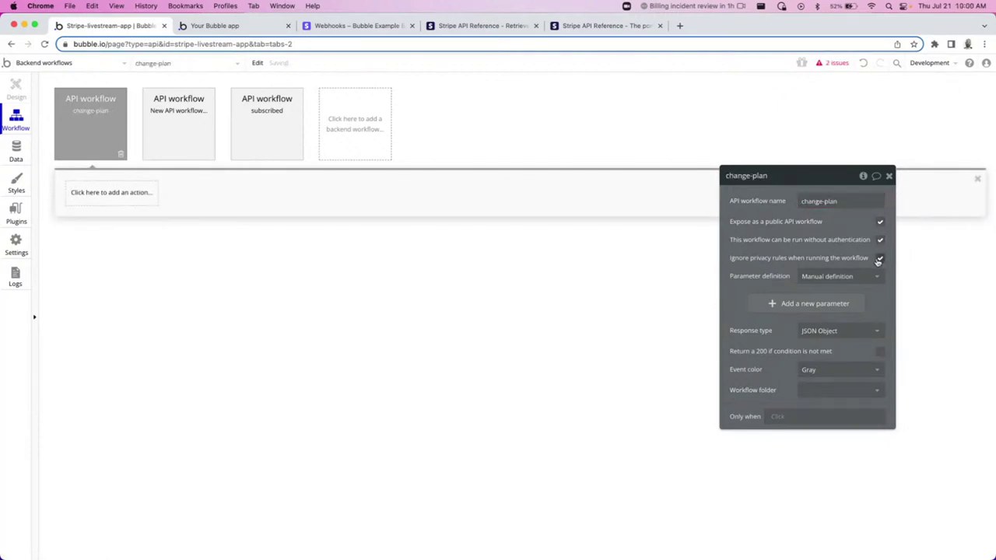
pyautogui.click(869, 276)
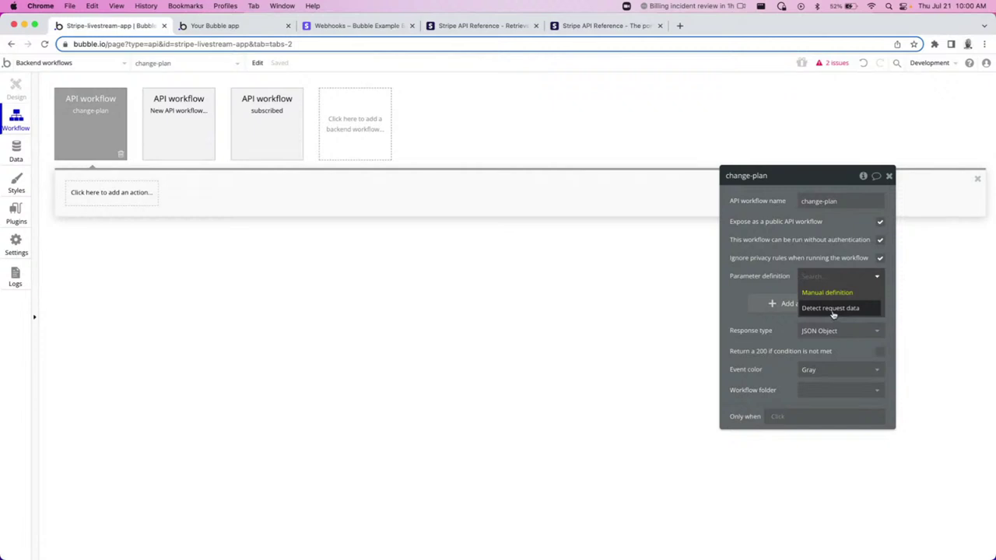
pyautogui.click(830, 308)
pyautogui.click(766, 317)
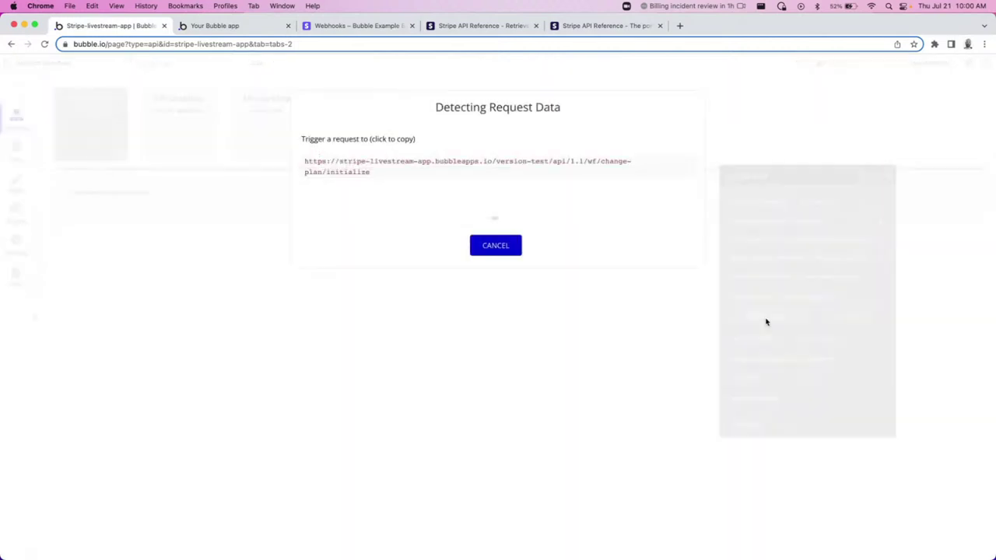
pyautogui.click(470, 161)
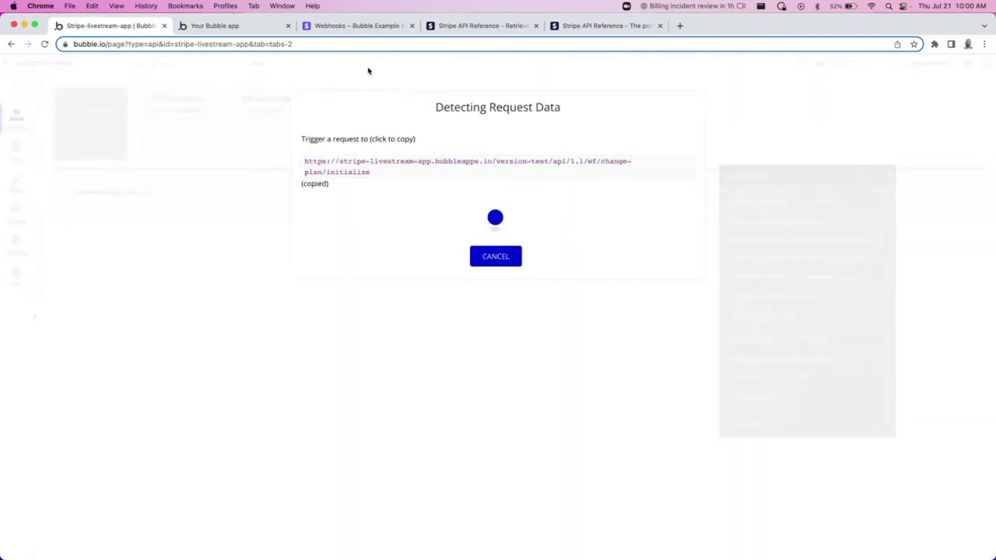
pyautogui.click(336, 29)
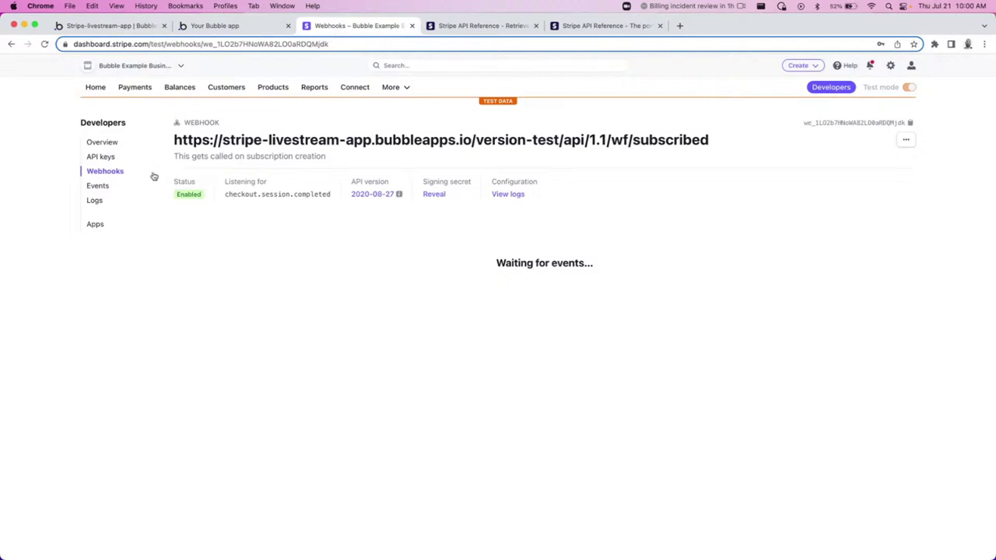
# Review the existing plan-change endpoint, then start a new endpoint with the pasted initialize URL.
pyautogui.click(103, 170)
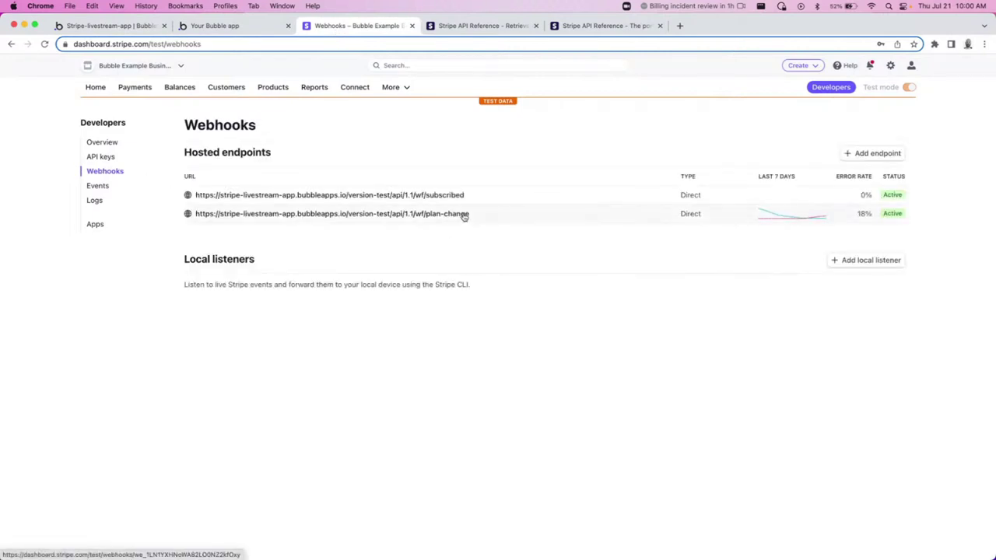
pyautogui.click(464, 214)
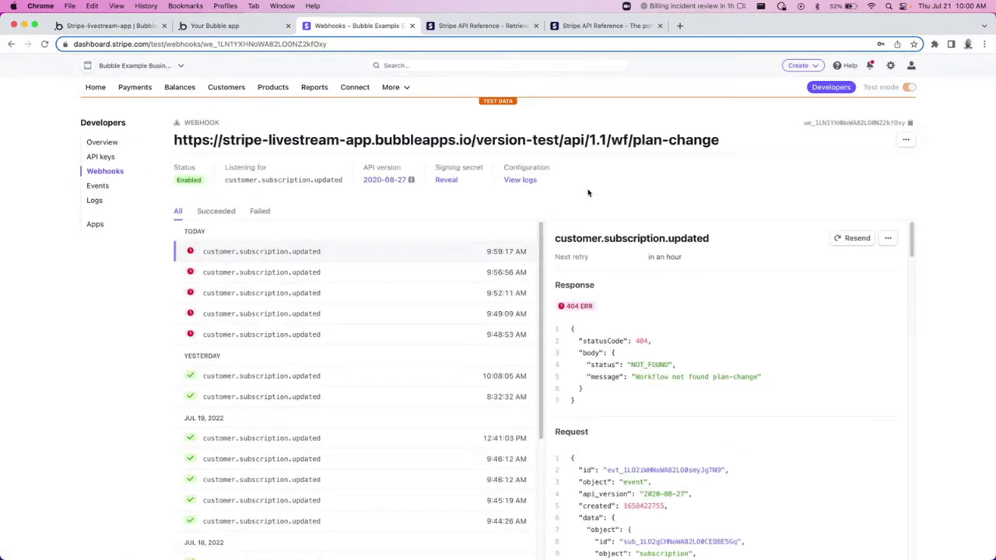
pyautogui.click(104, 171)
pyautogui.click(873, 151)
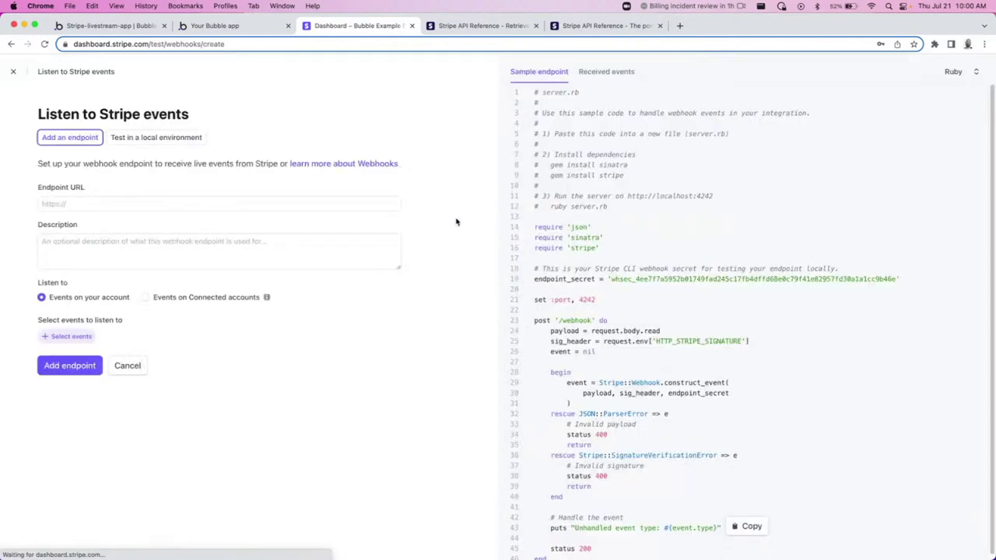
pyautogui.click(238, 203)
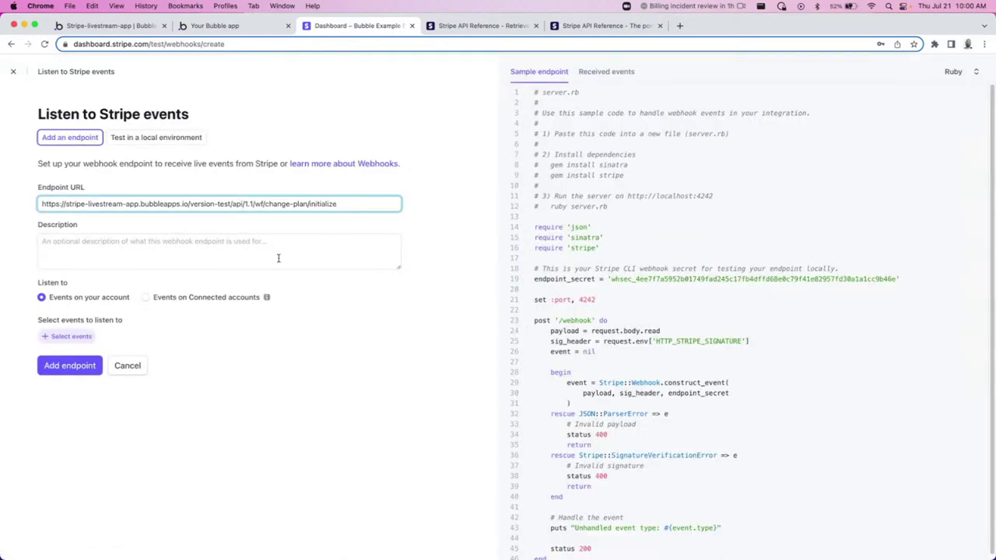
# Subscribe the endpoint to customer.subscription.updated and create it.
pyautogui.click(78, 334)
pyautogui.click(150, 141)
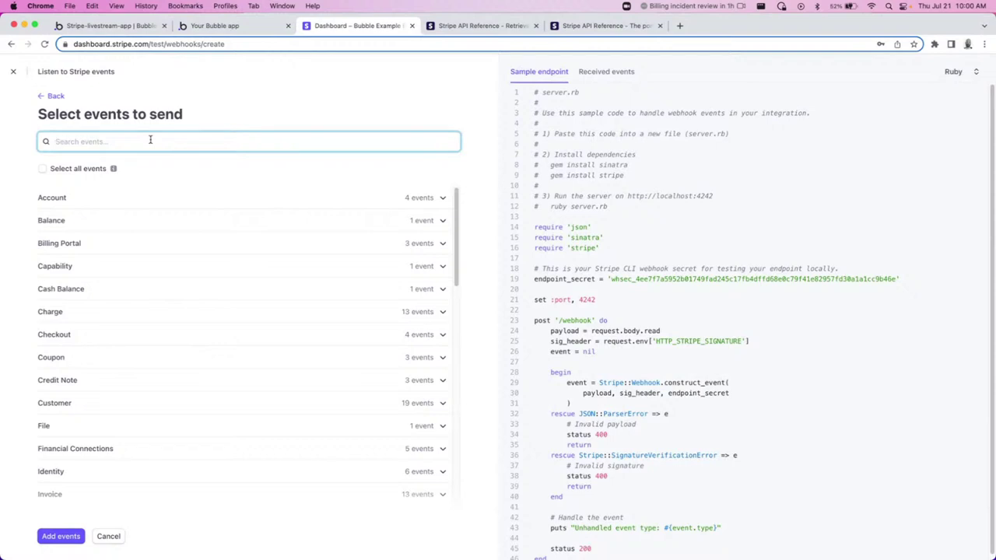
pyautogui.write('subscription.upd')
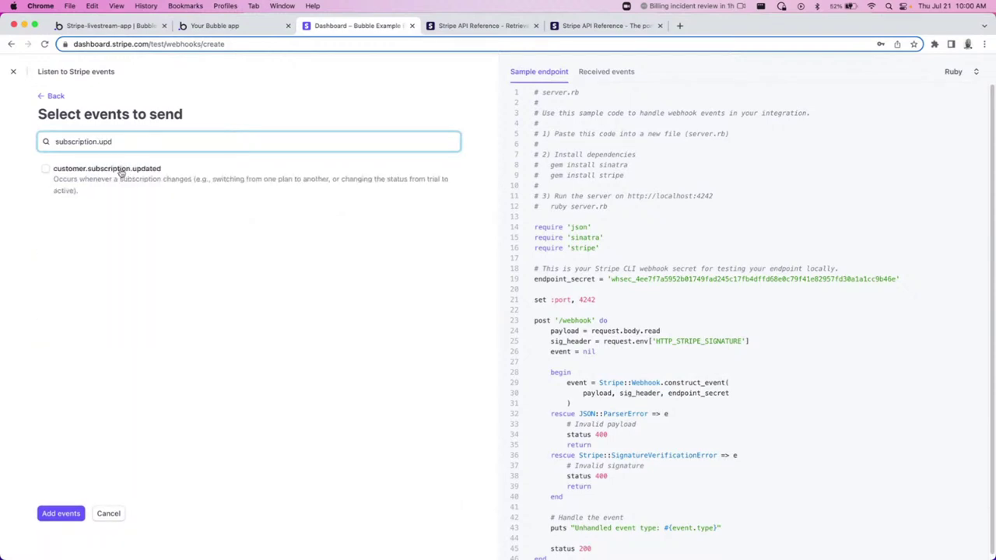
pyautogui.click(116, 169)
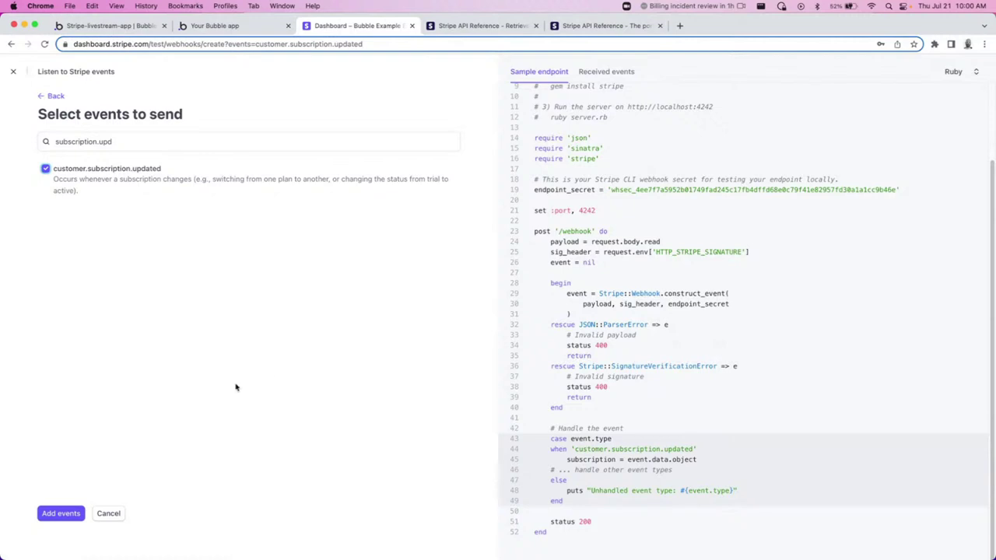
pyautogui.click(52, 516)
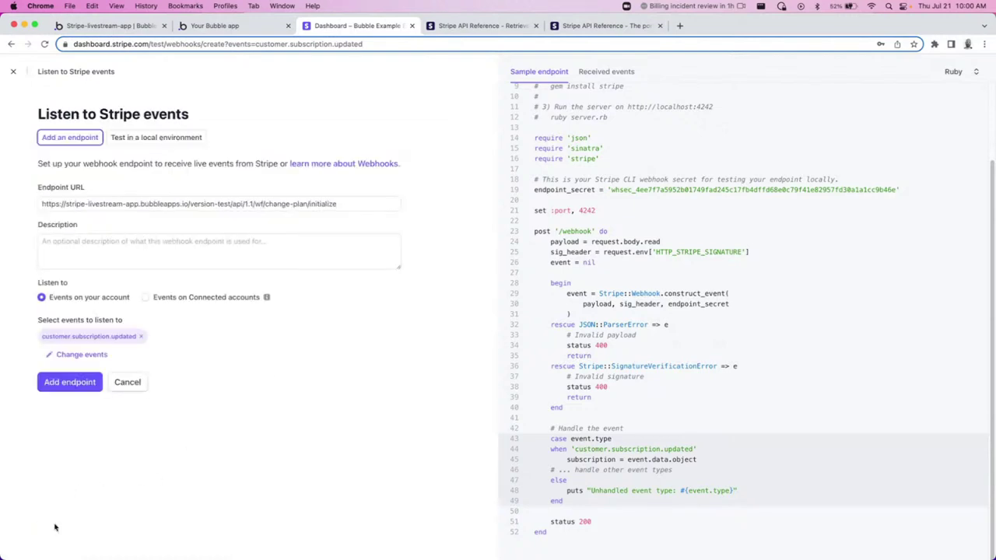
pyautogui.click(80, 388)
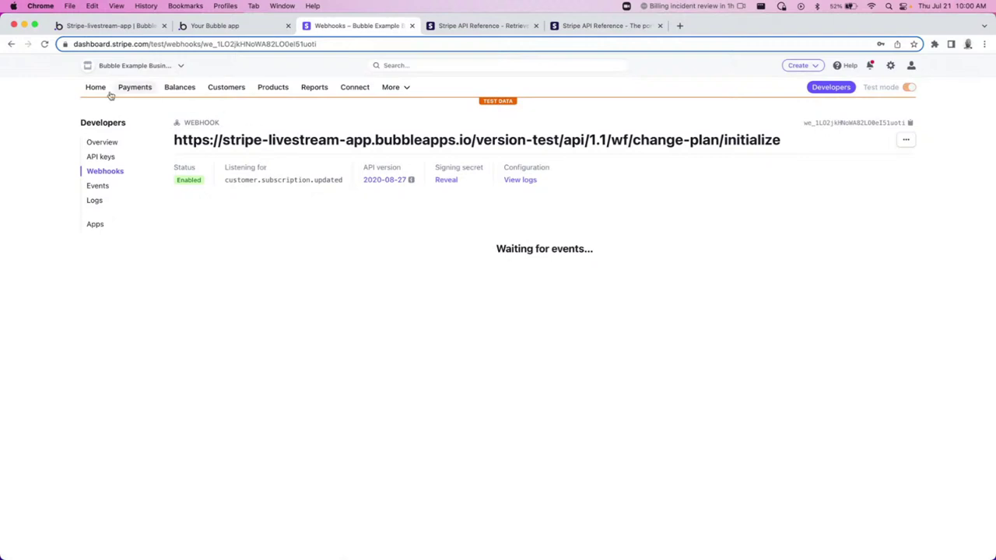
pyautogui.click(221, 26)
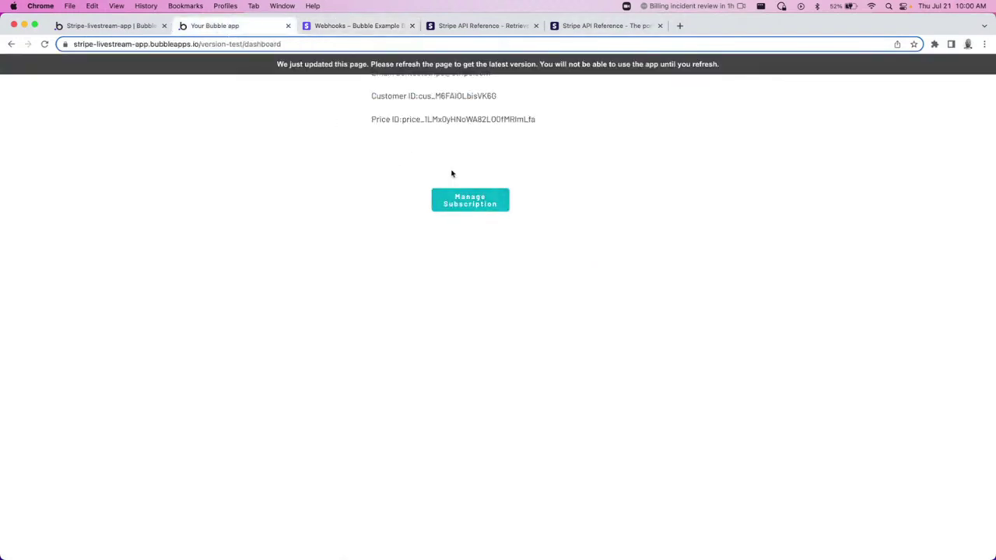
# Reload the app, open the customer portal, and downgrade from Premium to Basic at $25/month.
pyautogui.click(469, 206)
pyautogui.click(589, 123)
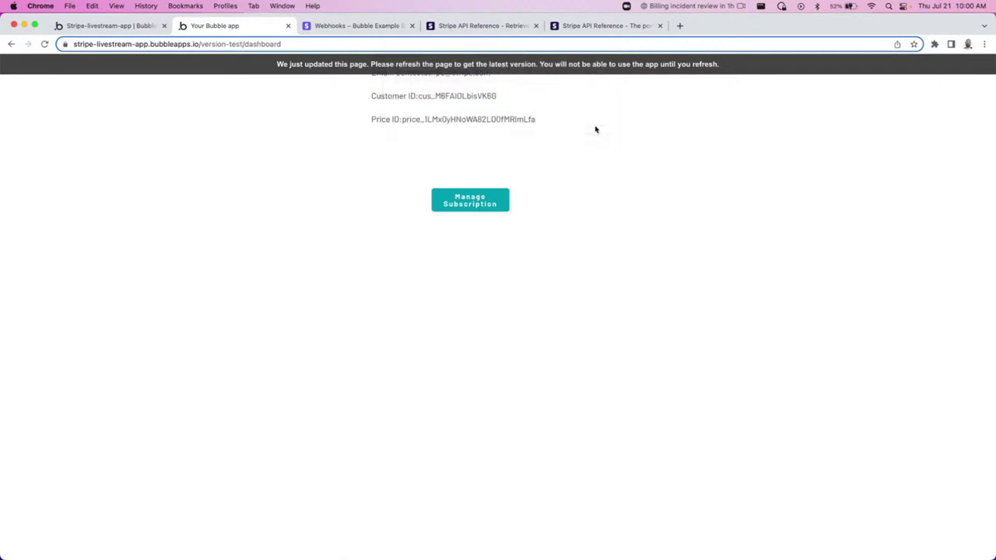
pyautogui.press('super+r')
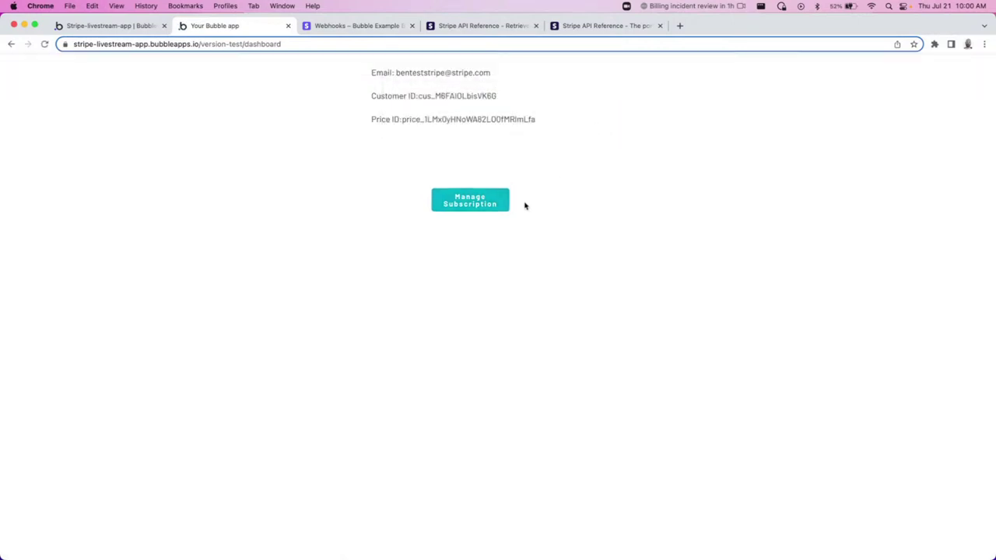
pyautogui.click(454, 209)
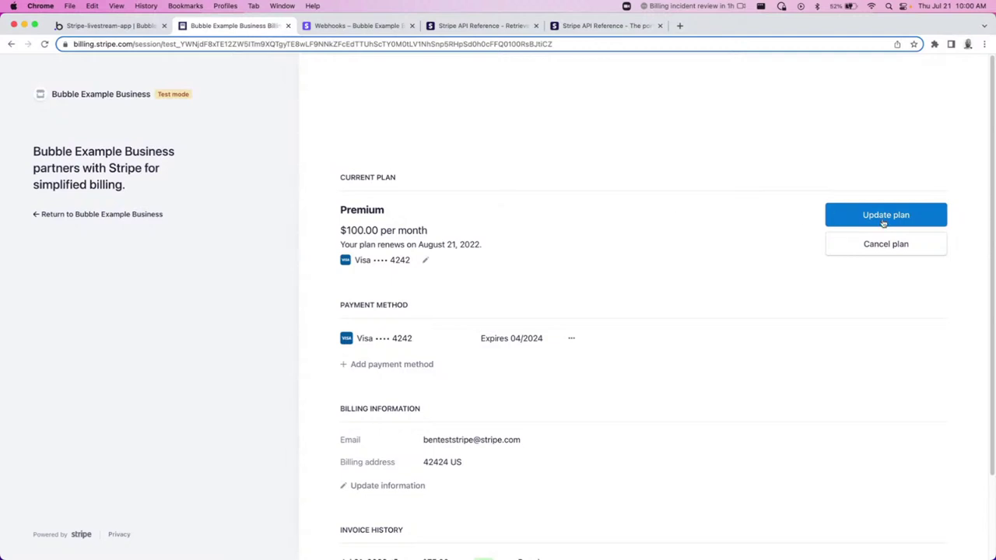
pyautogui.click(885, 220)
pyautogui.click(651, 350)
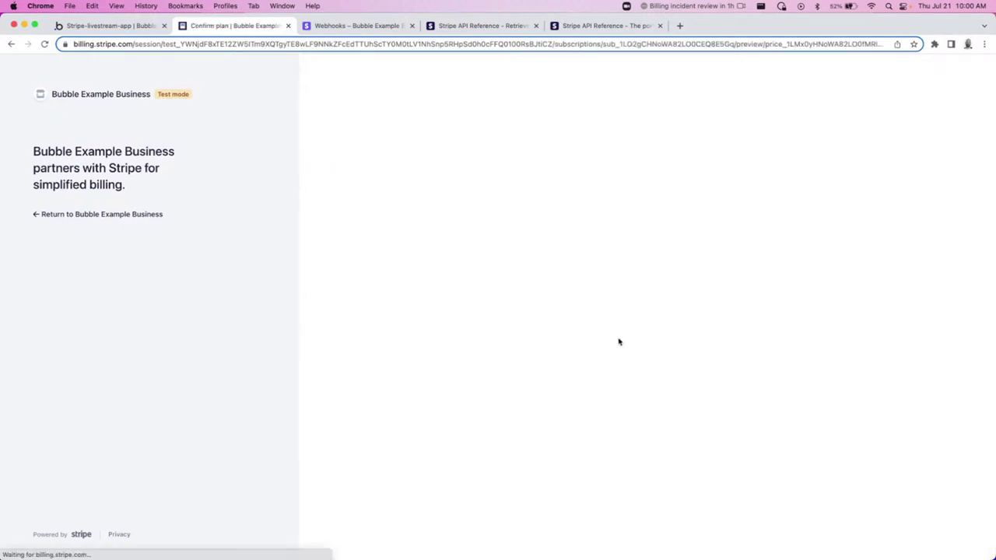
pyautogui.click(462, 373)
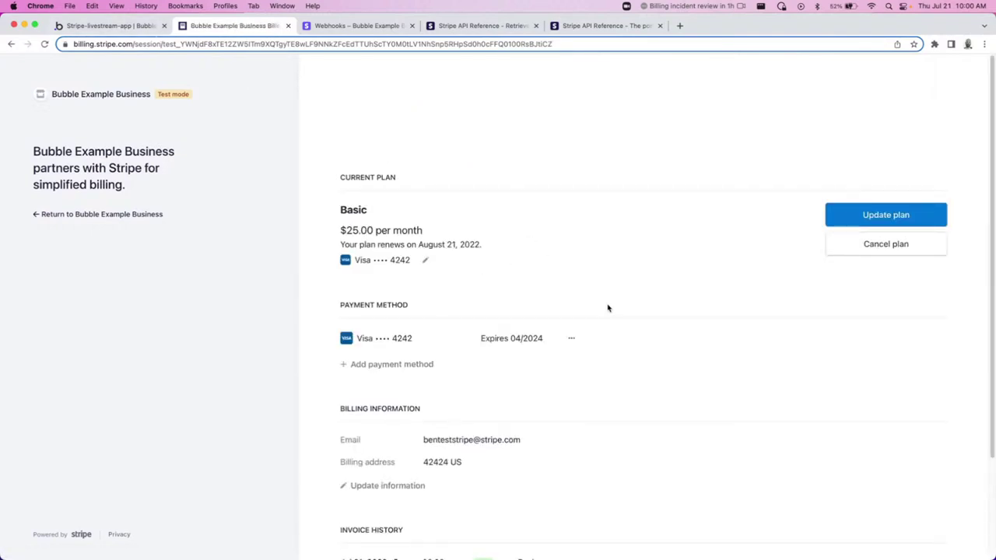
pyautogui.click(132, 25)
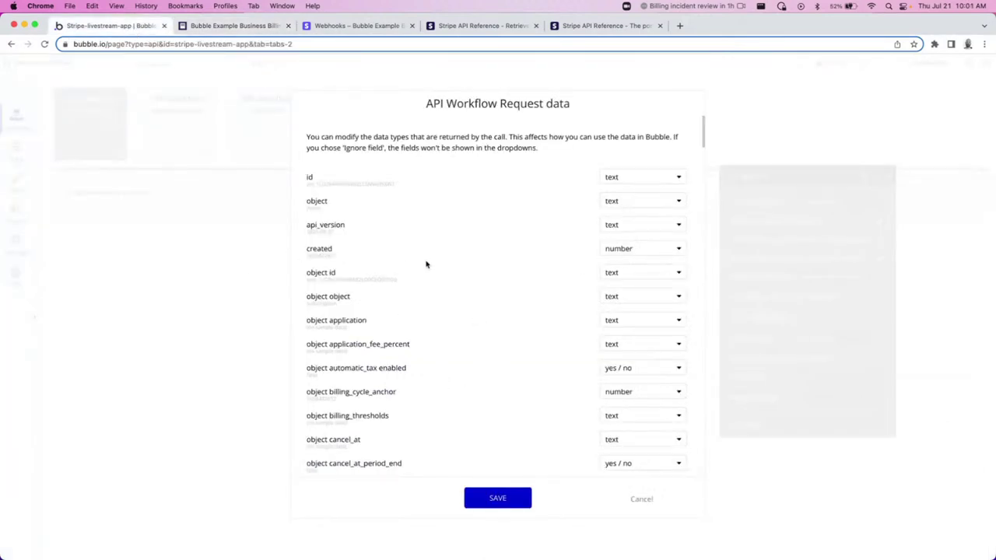
# Review the detected change-plan request fields, including plan id, and save their types.
pyautogui.scroll(-3, 467, 267)
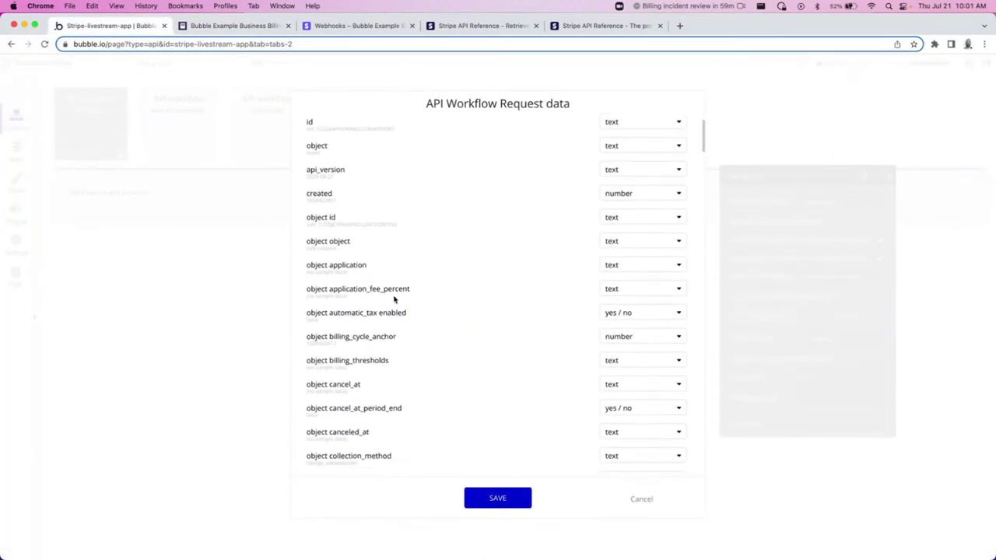
pyautogui.scroll(1, 400, 256)
pyautogui.scroll(-5, 399, 266)
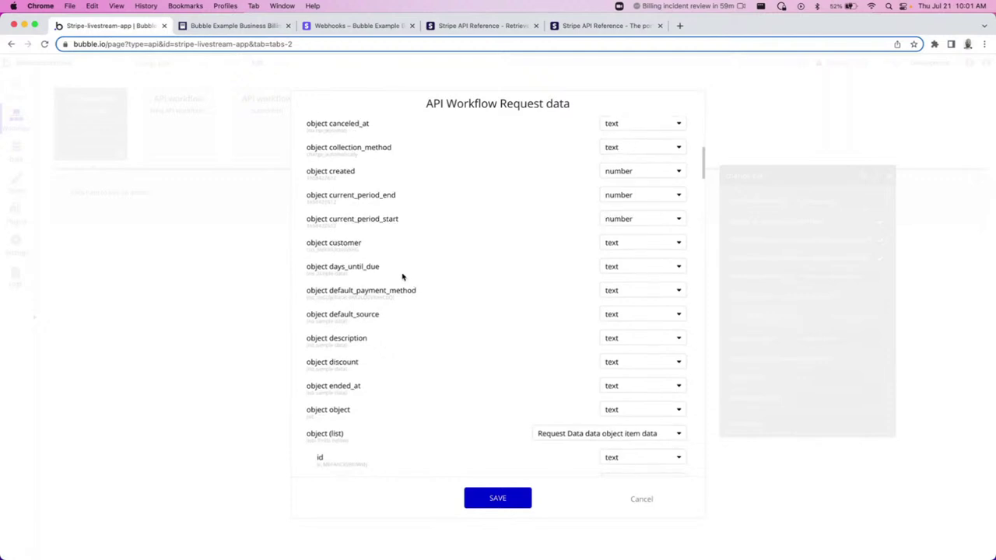
pyautogui.scroll(-5, 404, 285)
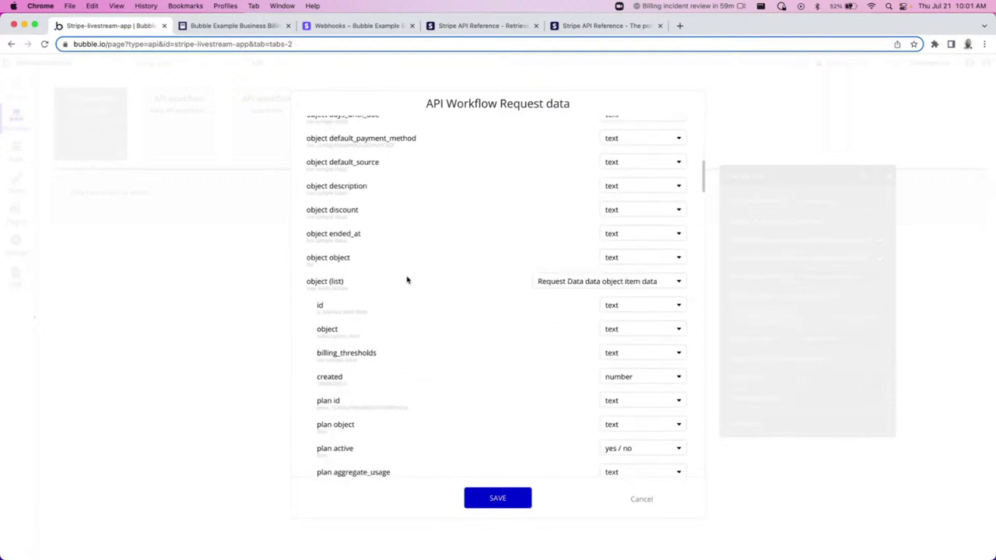
pyautogui.doubleClick(364, 405)
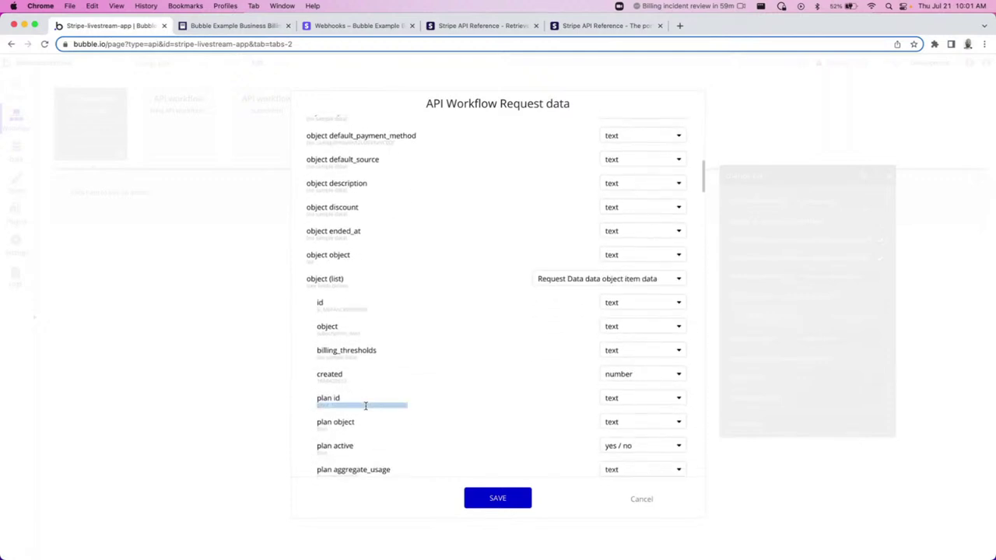
pyautogui.click(527, 421)
pyautogui.click(498, 499)
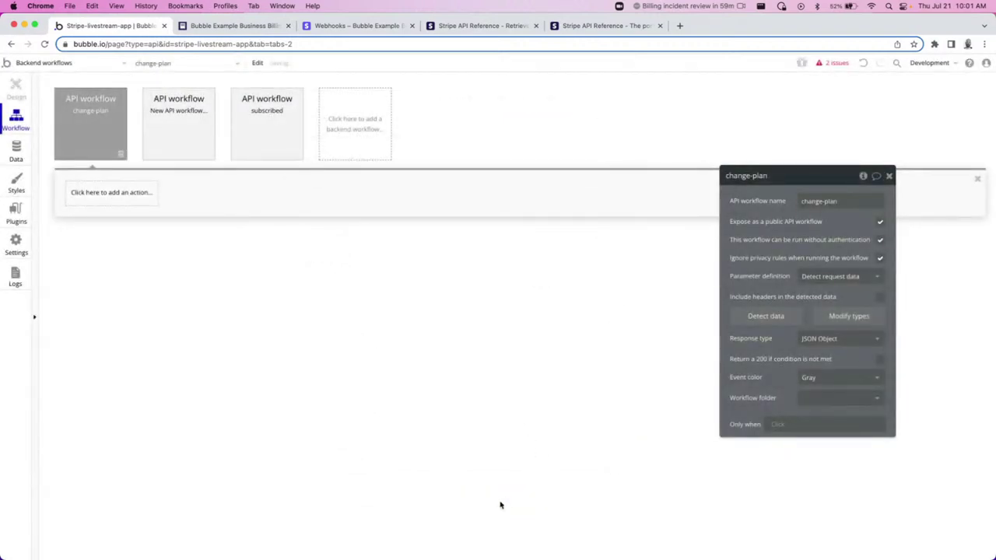
# Add a Make changes to thing step whose target is a Do a search for Users.
pyautogui.click(117, 201)
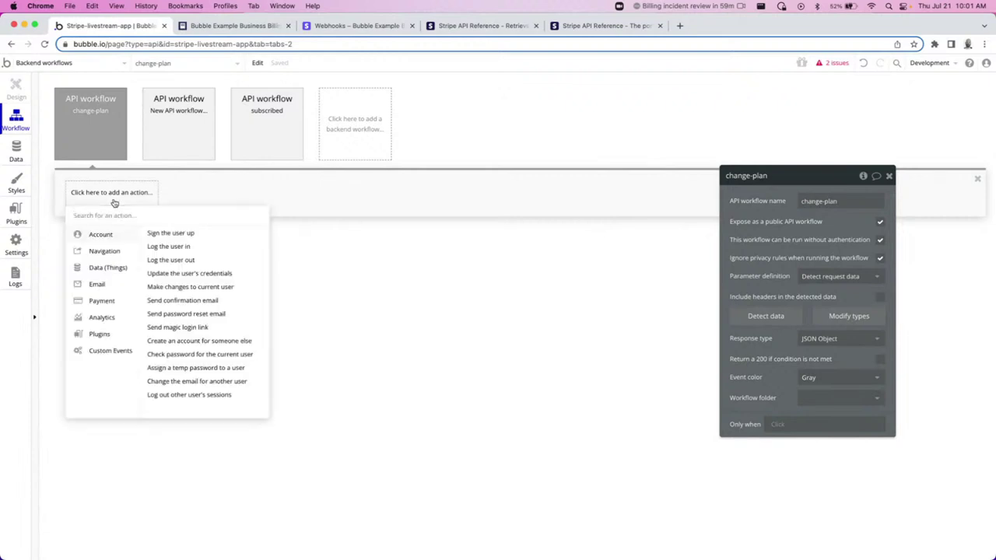
pyautogui.moveTo(111, 272)
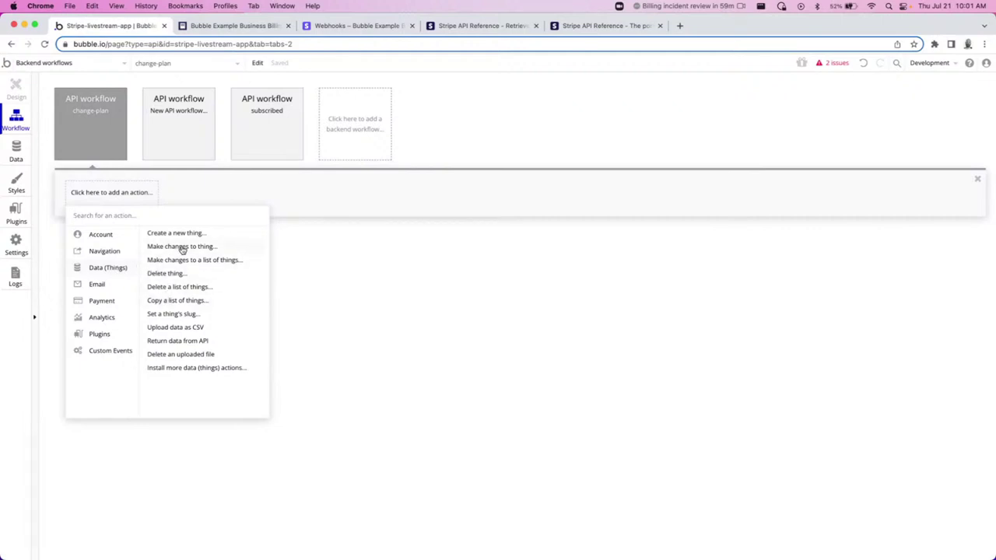
pyautogui.click(182, 247)
pyautogui.click(813, 201)
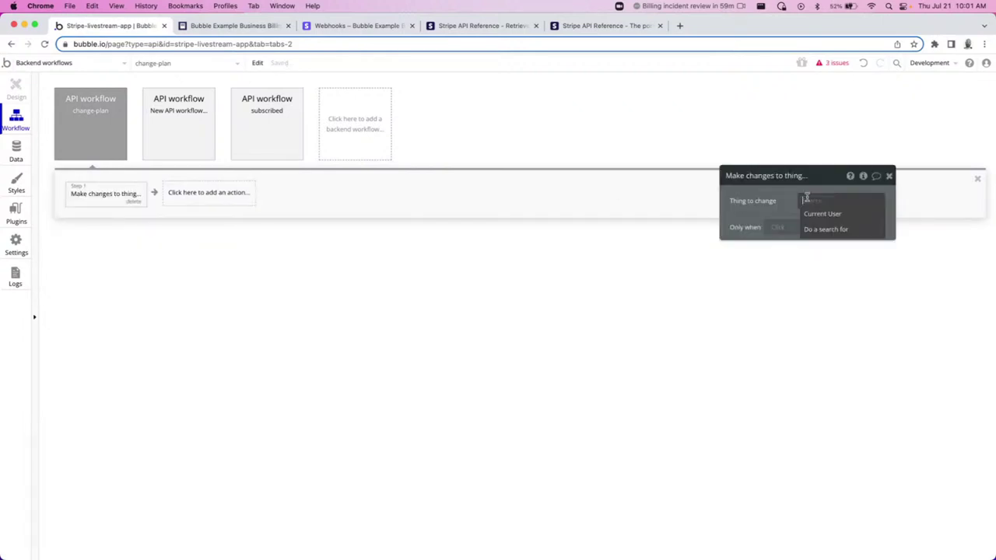
pyautogui.click(818, 230)
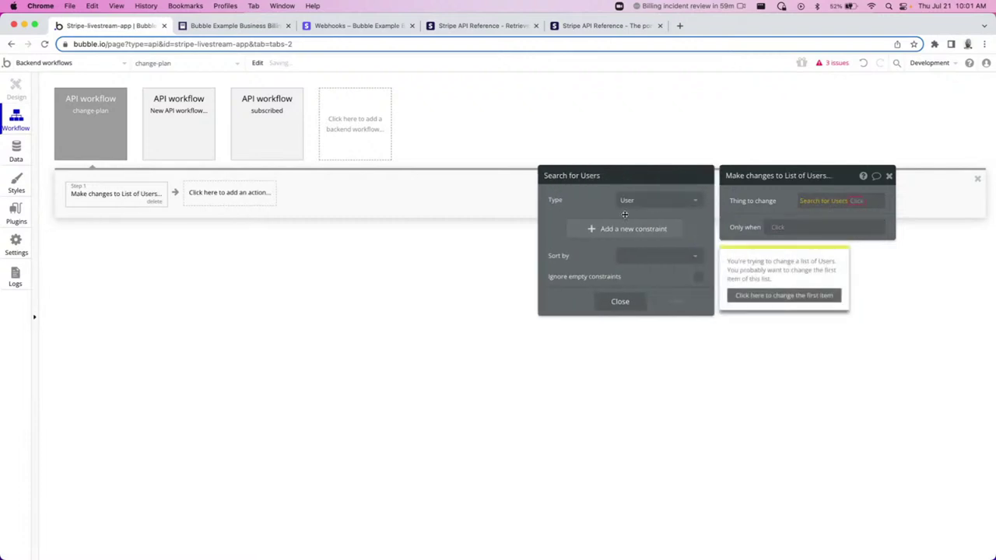
# Constrain the User search to customer_id = Request Data's object customer and take the first item.
pyautogui.click(630, 231)
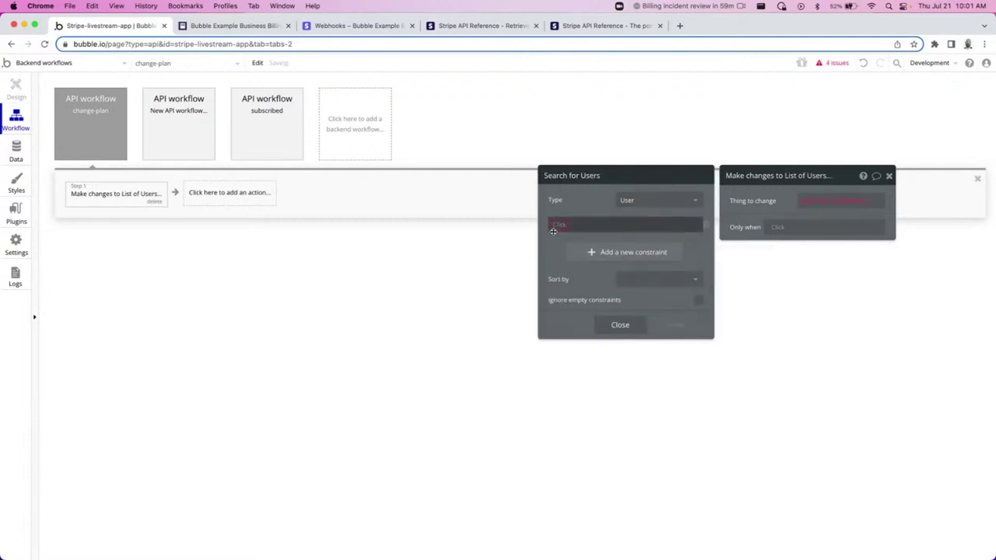
pyautogui.click(557, 226)
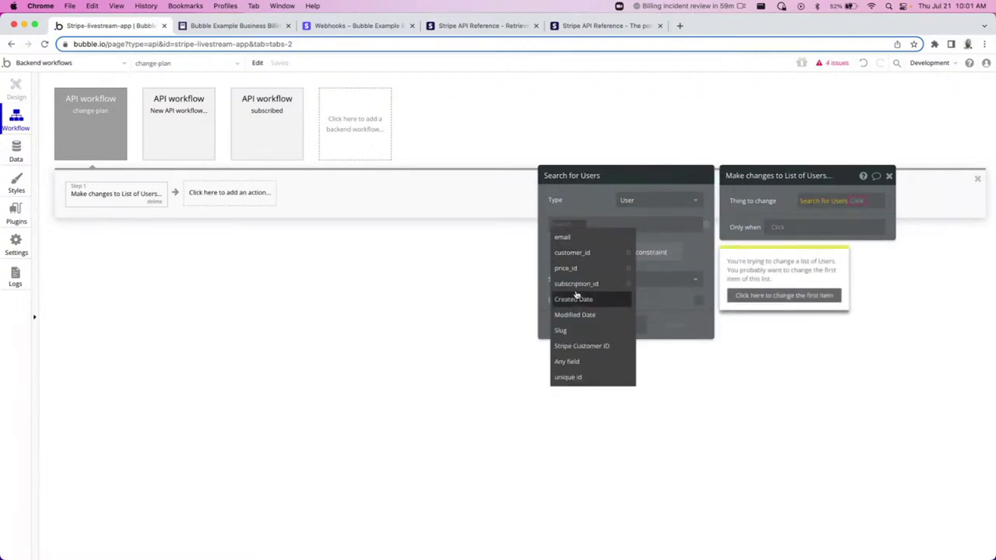
pyautogui.click(576, 255)
pyautogui.click(611, 240)
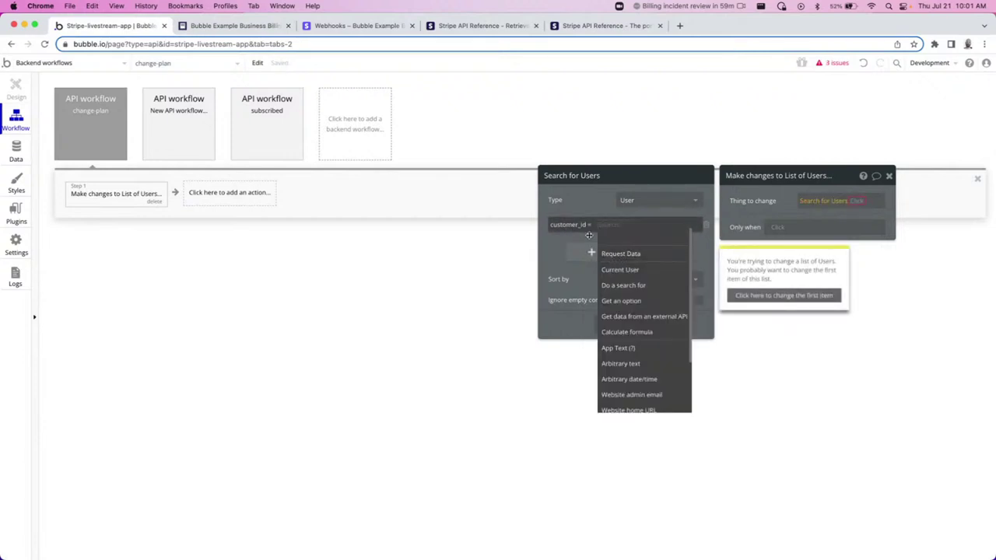
pyautogui.click(619, 255)
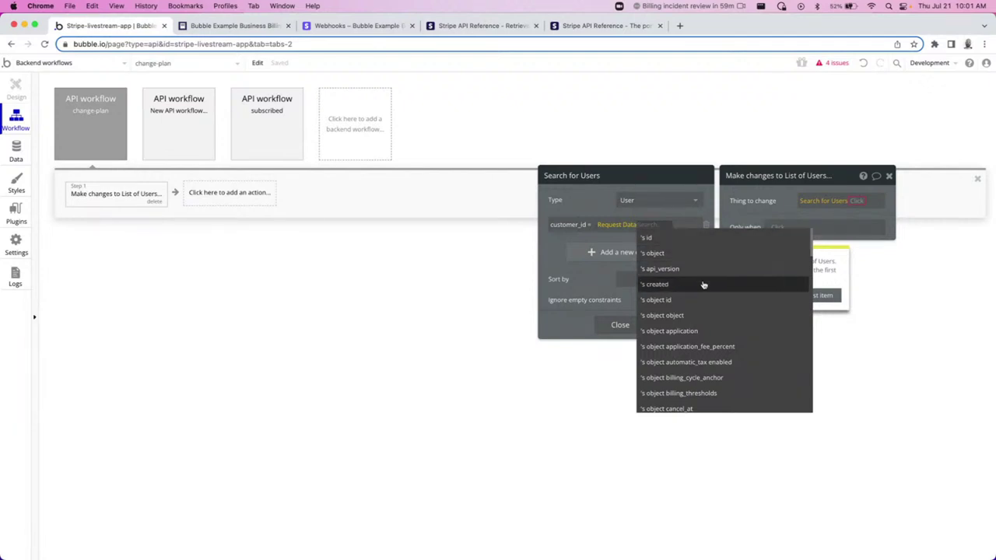
pyautogui.write('custo')
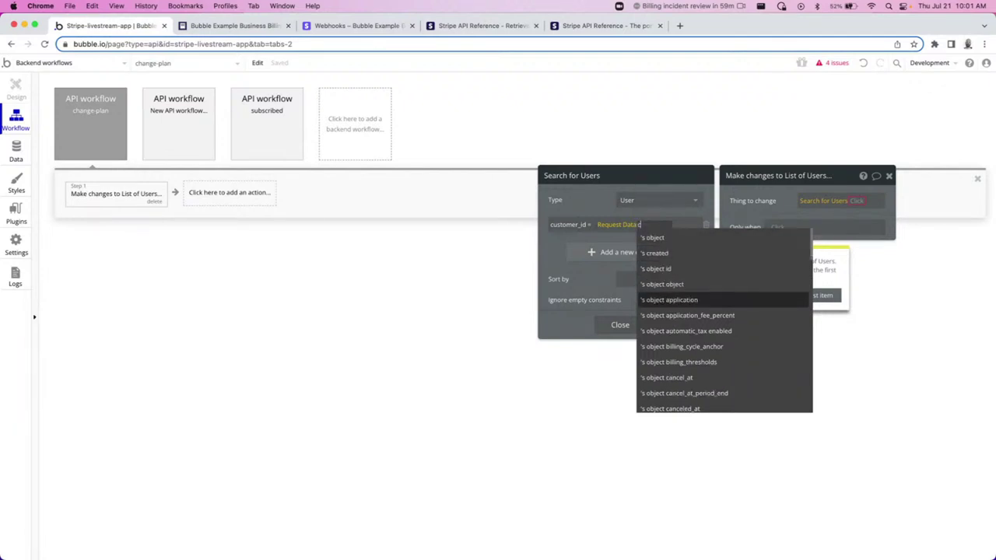
pyautogui.click(650, 237)
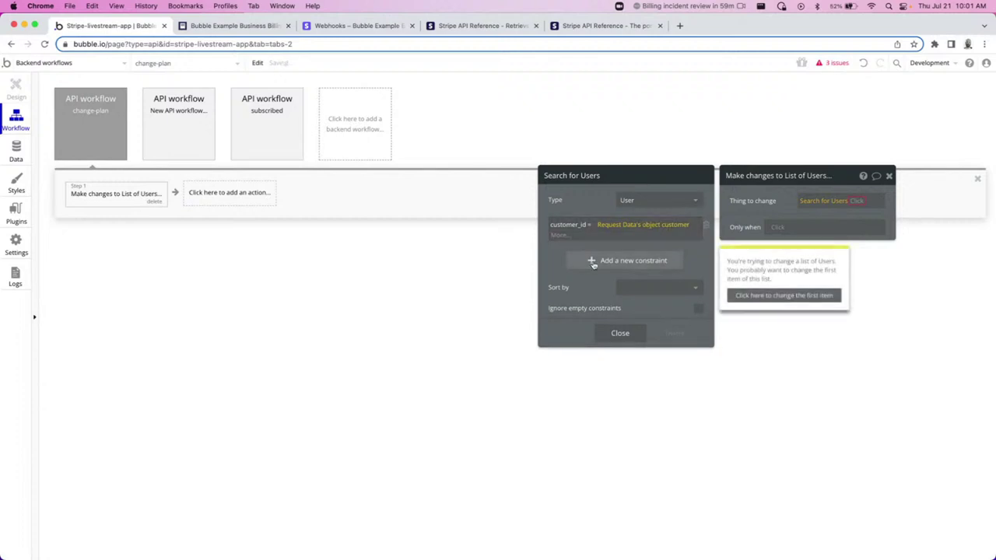
pyautogui.click(554, 256)
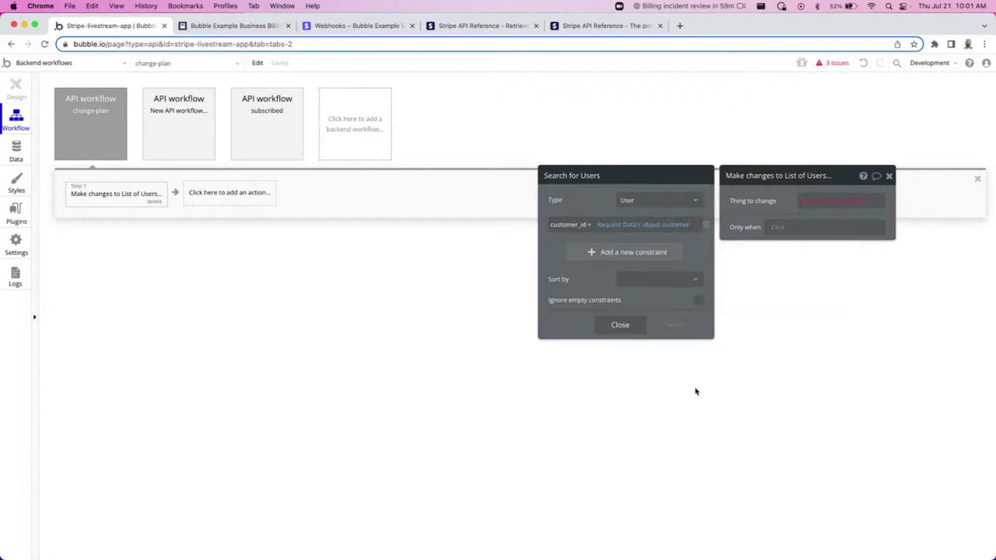
pyautogui.click(864, 205)
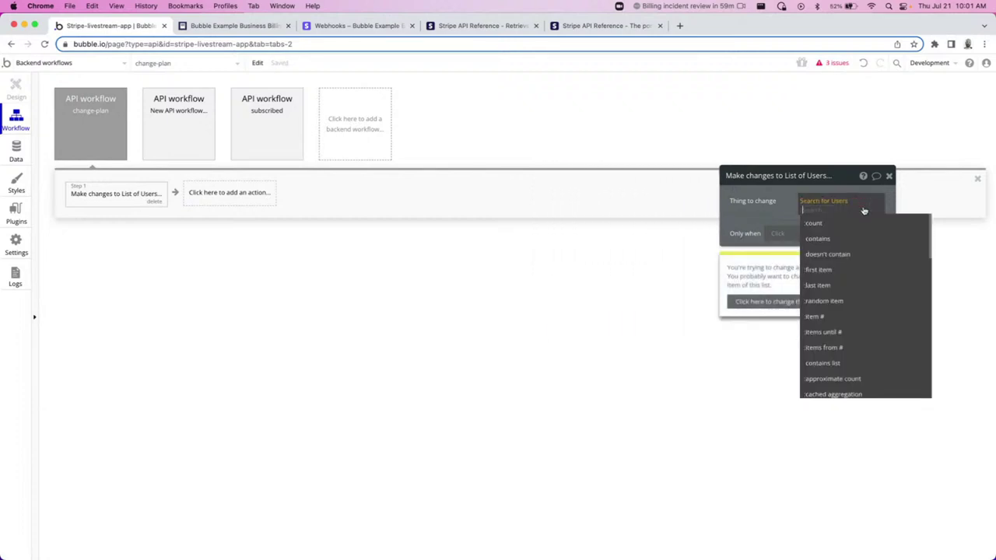
pyautogui.click(829, 271)
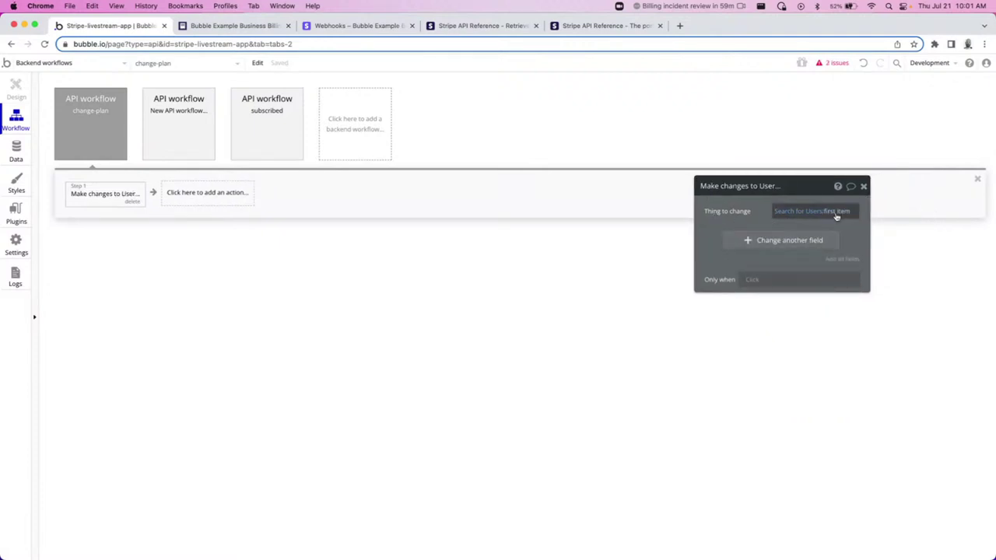
# Make the change step set the user's price_id to Request Data's object plan id.
pyautogui.click(773, 237)
pyautogui.click(774, 236)
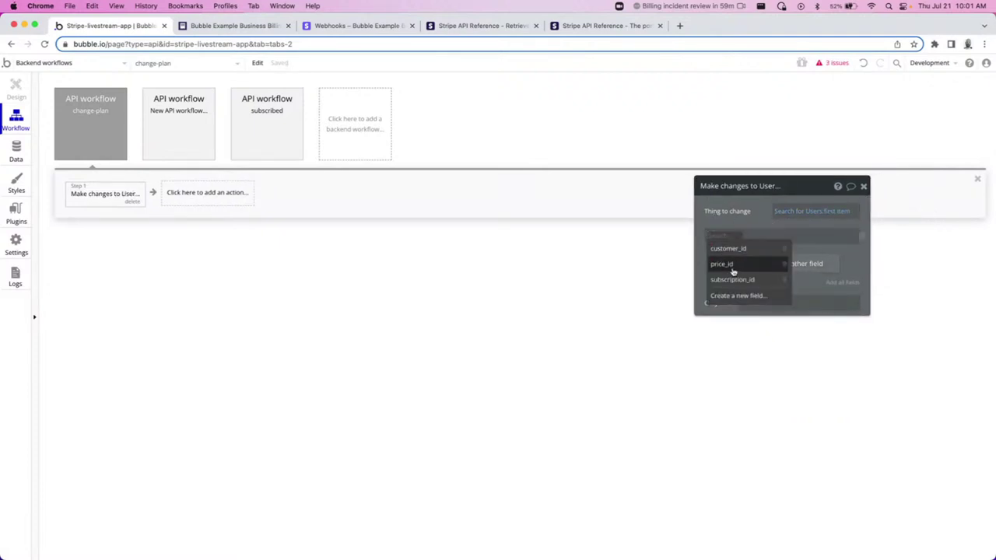
pyautogui.click(735, 263)
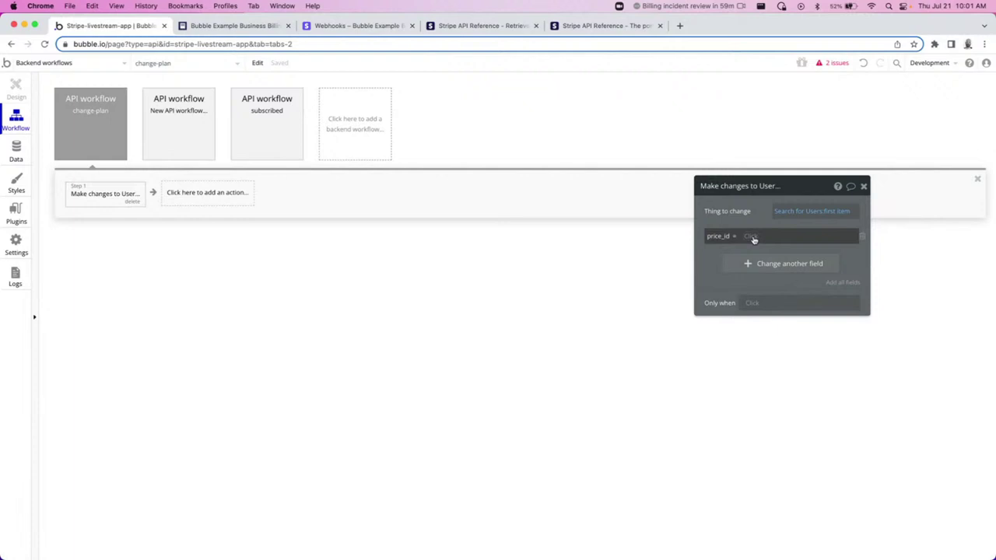
pyautogui.click(751, 237)
pyautogui.click(768, 263)
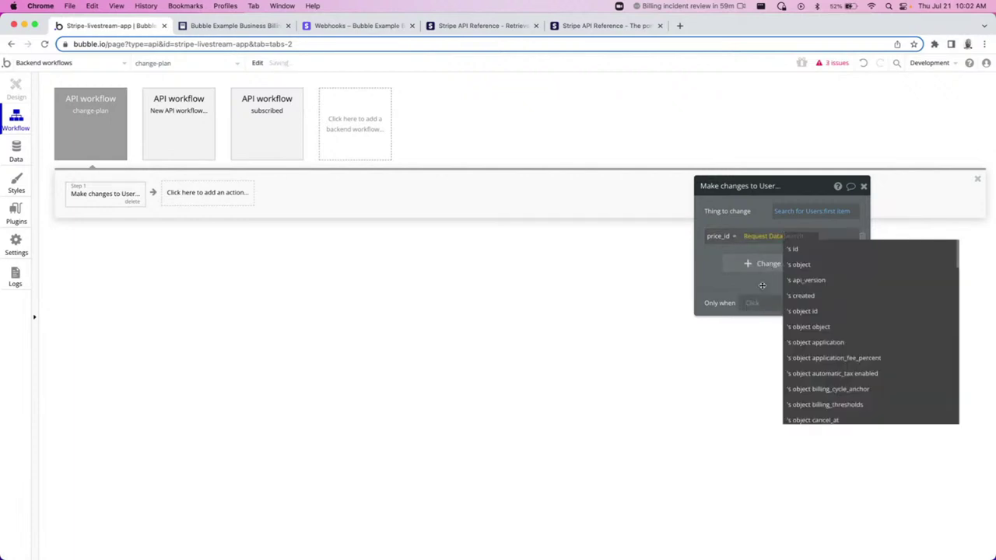
pyautogui.scroll(-2, 847, 269)
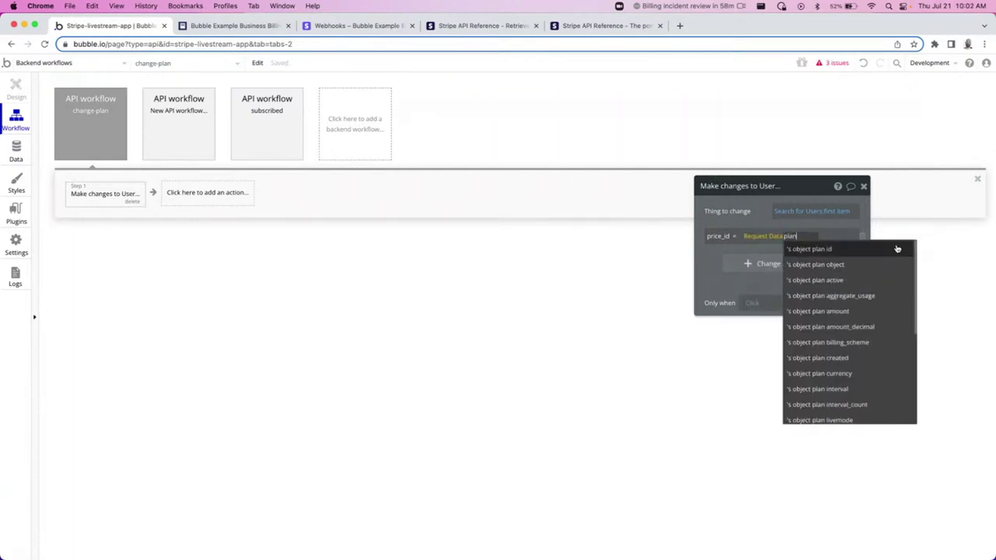
pyautogui.click(847, 269)
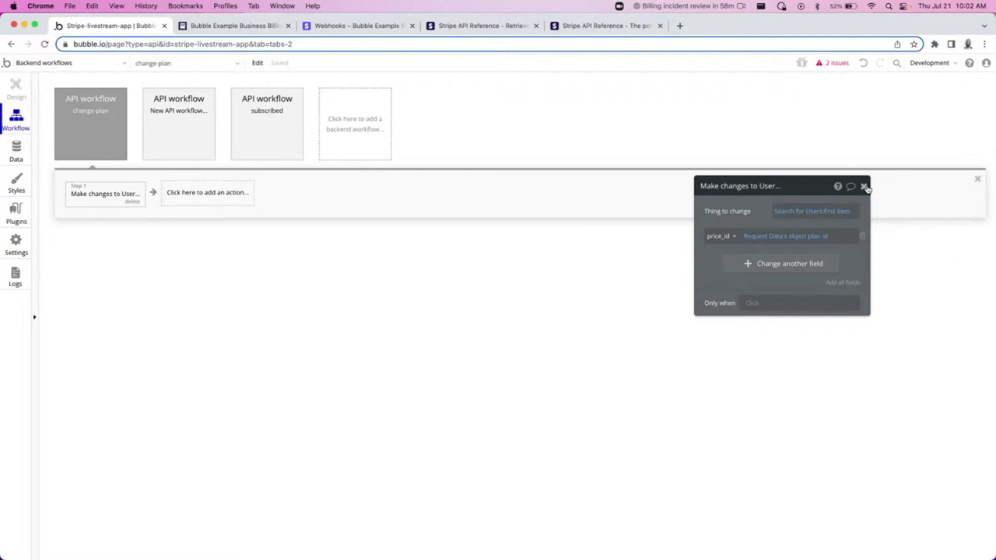
pyautogui.click(865, 187)
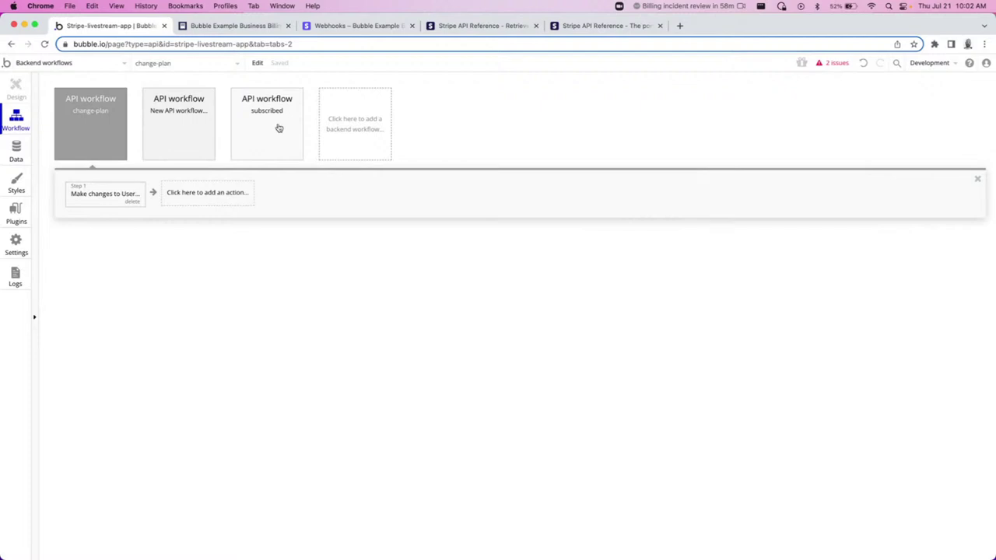
# Delete the empty New API workflow and reselect the change-plan workflow.
pyautogui.click(179, 124)
pyautogui.click(209, 156)
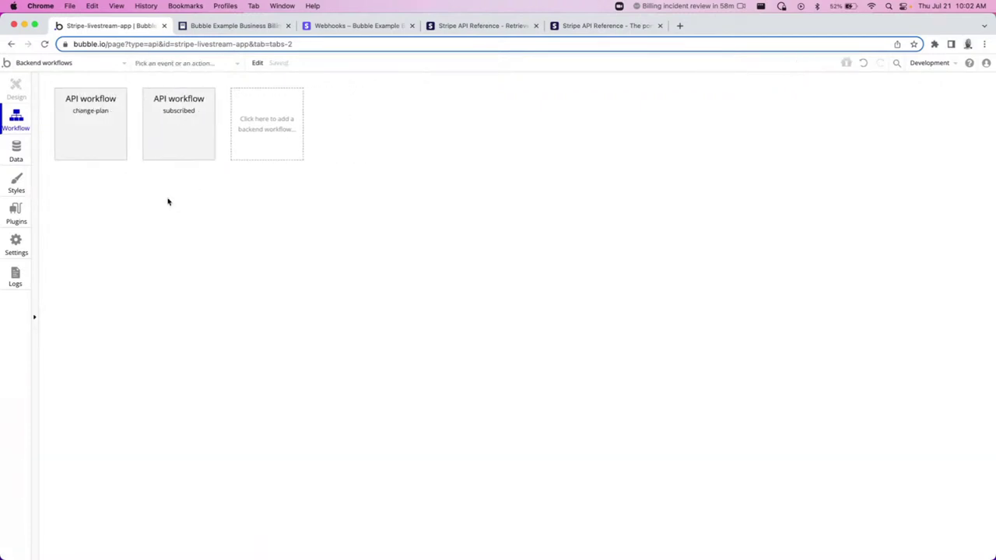
pyautogui.click(86, 138)
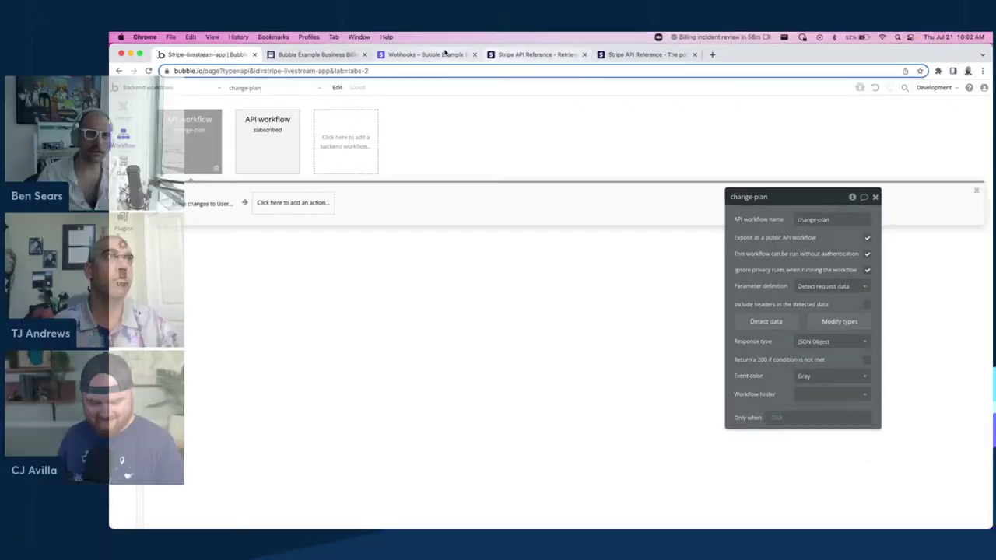
# Remove '/initialize' from the Stripe webhook endpoint URL so it targets /wf/change-plan, and save.
pyautogui.click(354, 25)
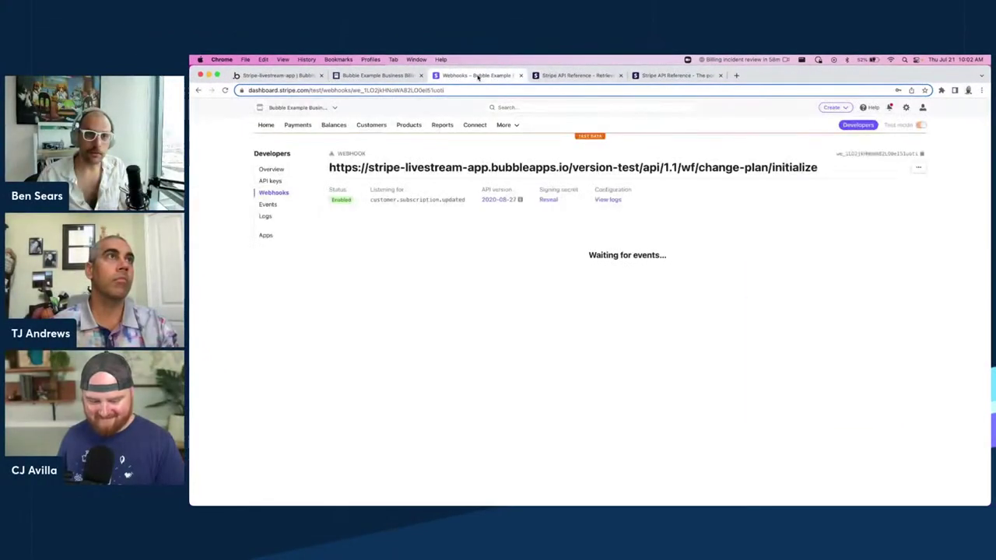
pyautogui.click(918, 168)
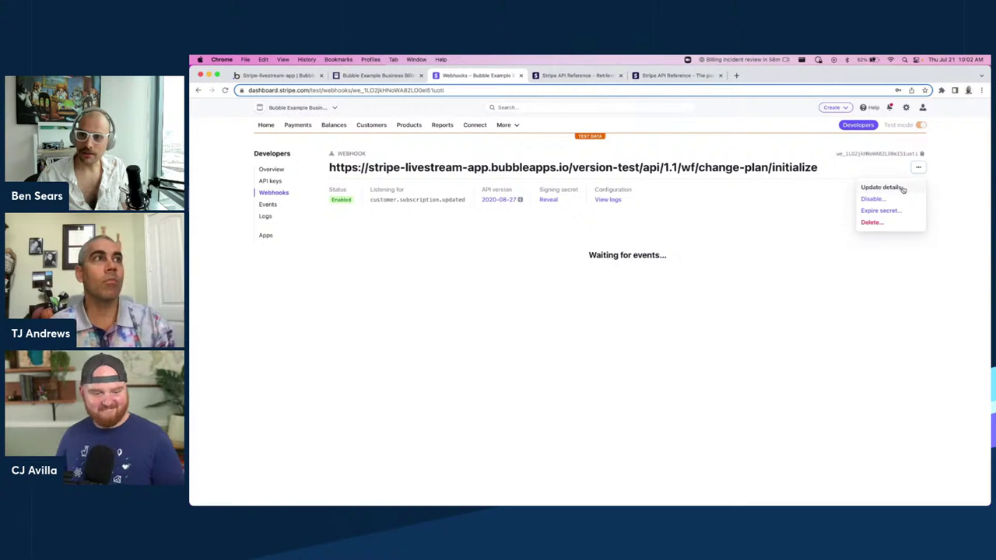
pyautogui.click(895, 187)
pyautogui.moveTo(688, 184); pyautogui.dragTo(886, 186)
pyautogui.press('BackSpace')
pyautogui.press('BackSpace')
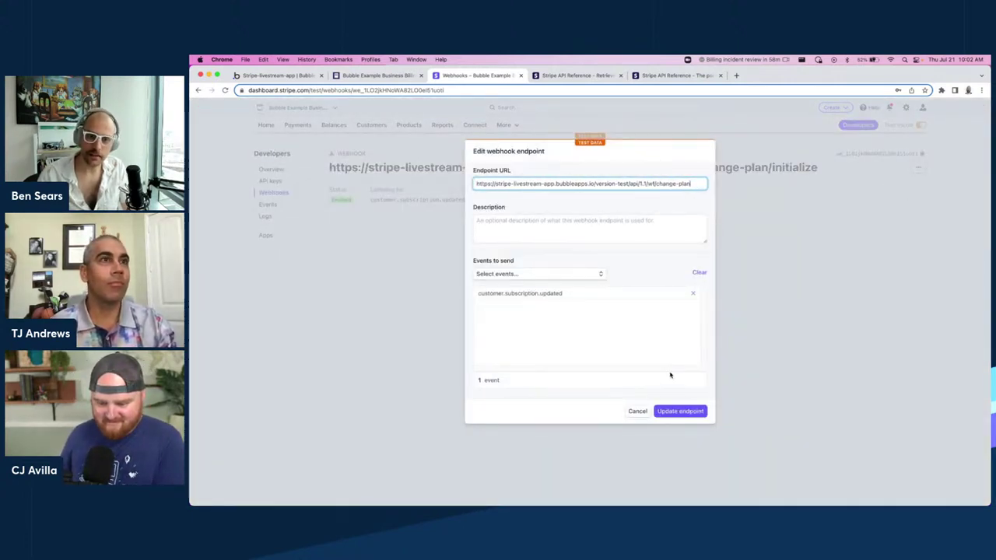
pyautogui.click(678, 411)
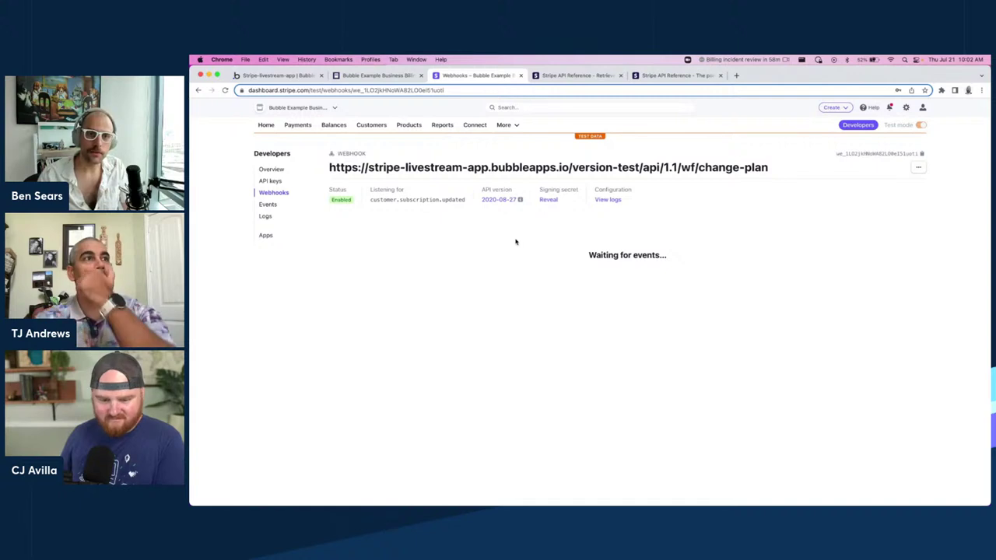
pyautogui.click(281, 75)
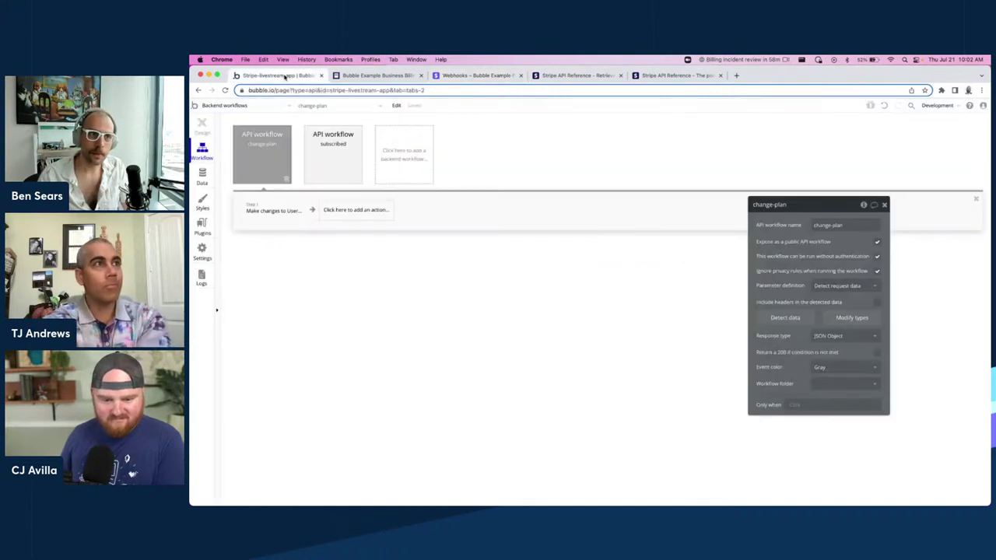
# Preview the app's dashboard page.
pyautogui.click(234, 106)
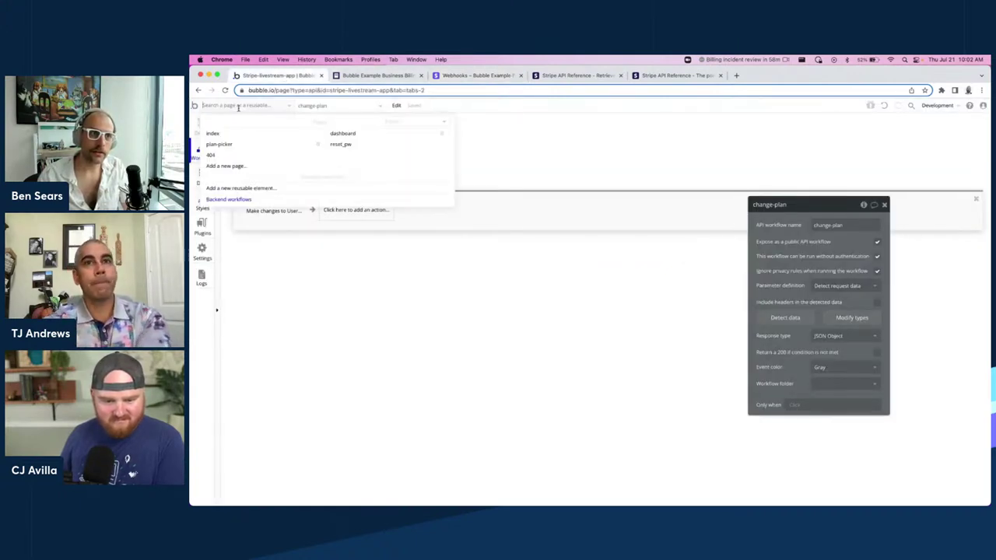
pyautogui.click(349, 134)
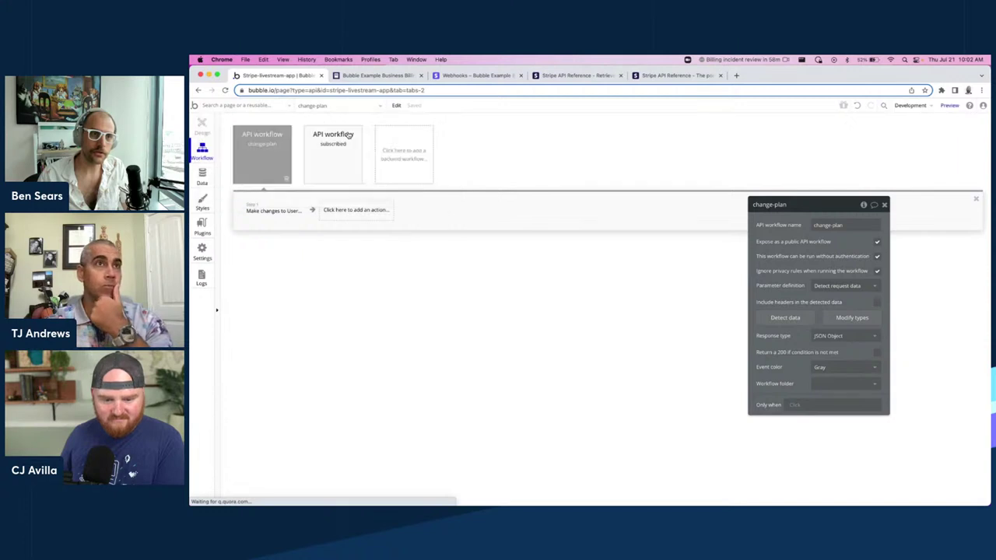
pyautogui.click(952, 109)
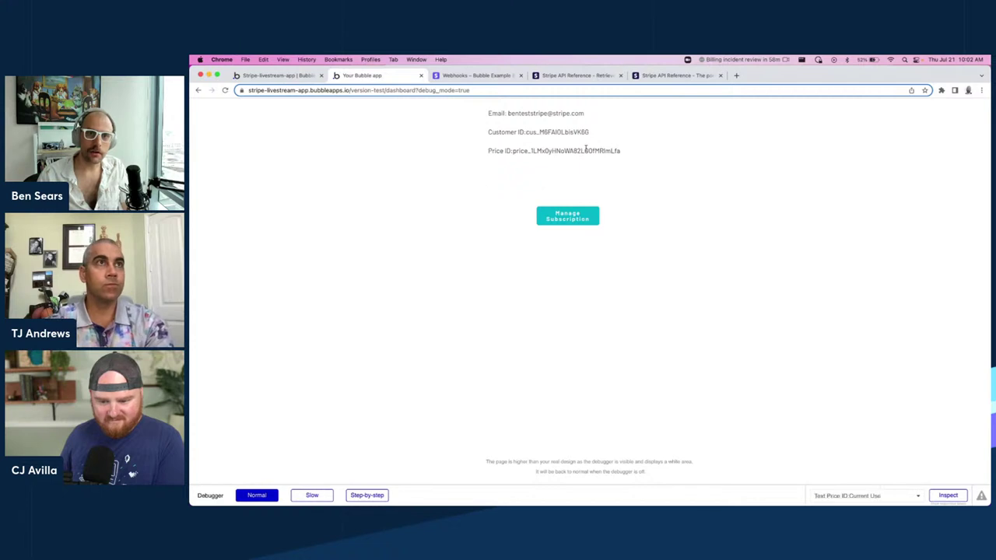
# Inspect the displayed Price ID value, then go to Manage Subscription.
pyautogui.moveTo(625, 151); pyautogui.dragTo(512, 151)
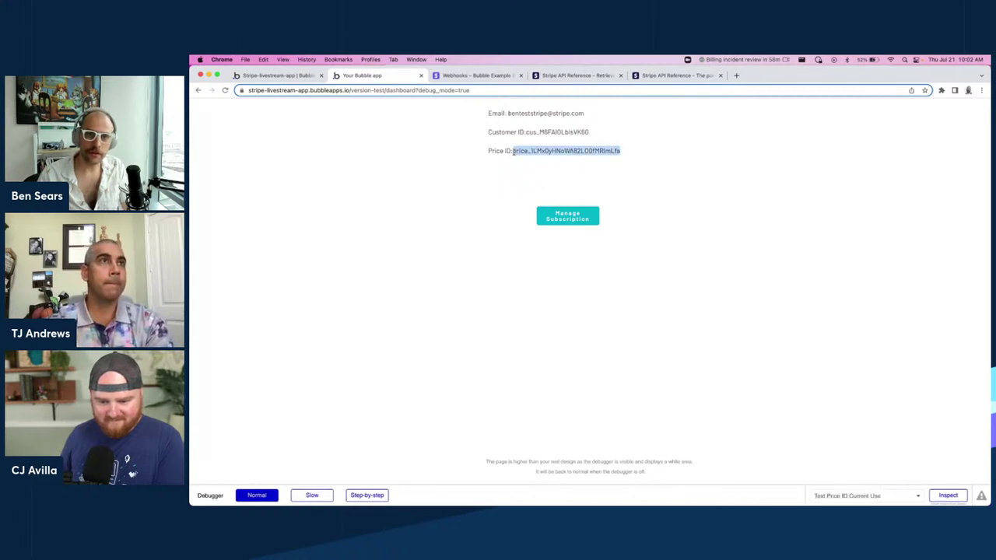
pyautogui.click(620, 151)
pyautogui.doubleClick(610, 151)
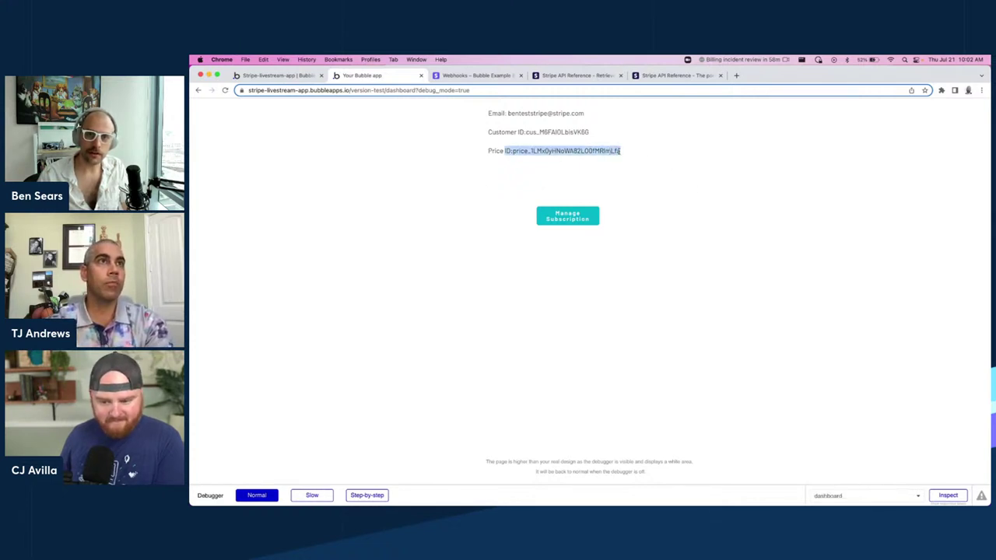
pyautogui.moveTo(610, 151); pyautogui.dragTo(629, 153)
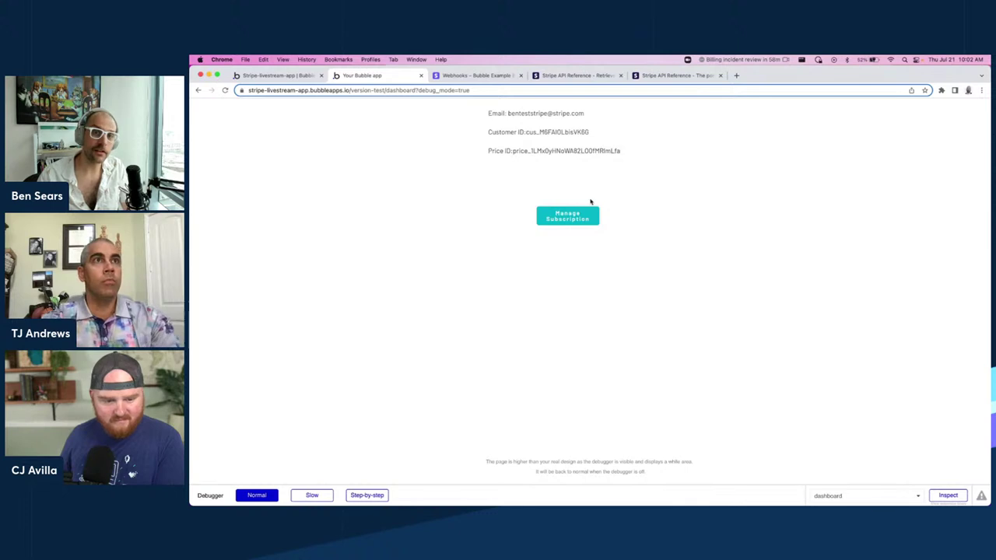
pyautogui.click(585, 221)
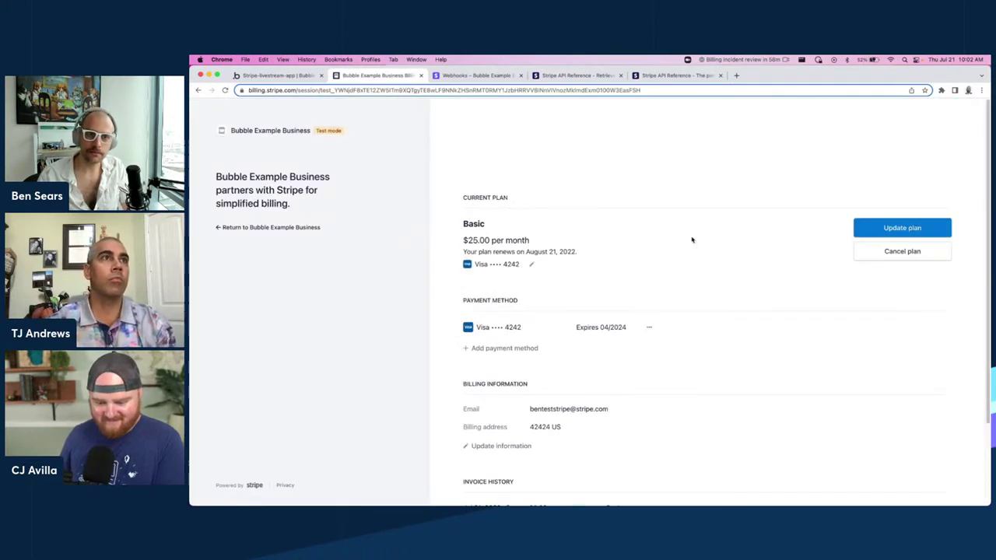
# Upgrade the portal subscription to the $100/month Premium plan, confirm, and return to the Bubble dashboard.
pyautogui.click(898, 229)
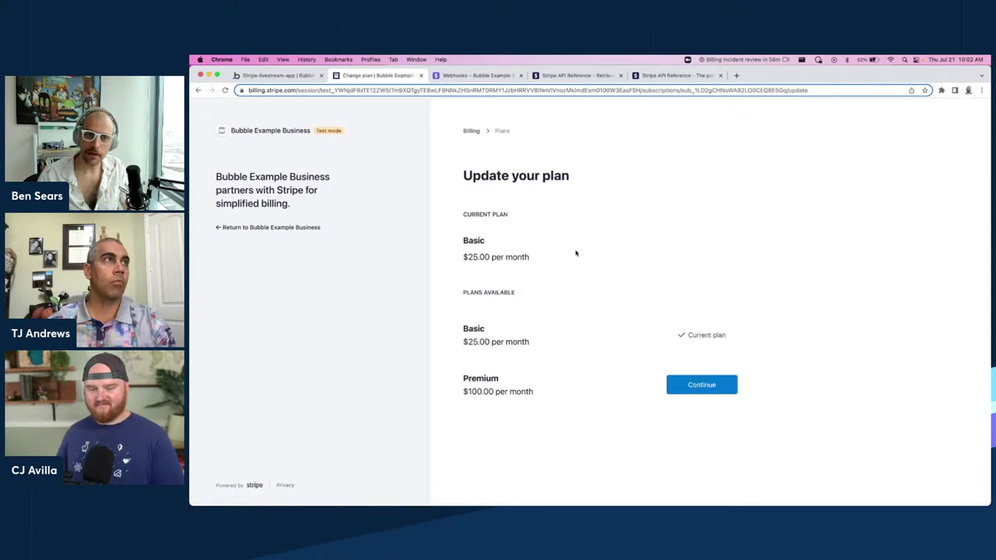
pyautogui.click(711, 385)
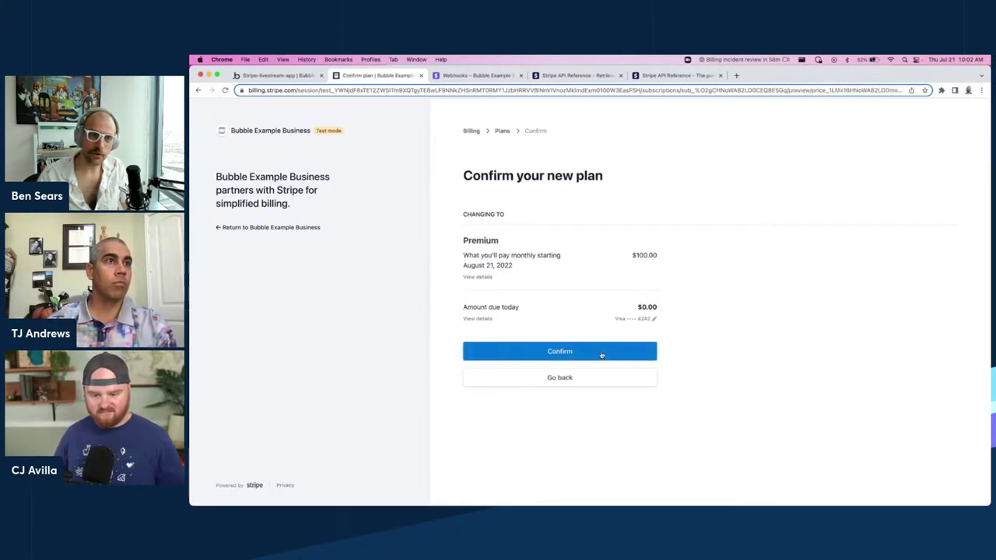
pyautogui.click(600, 355)
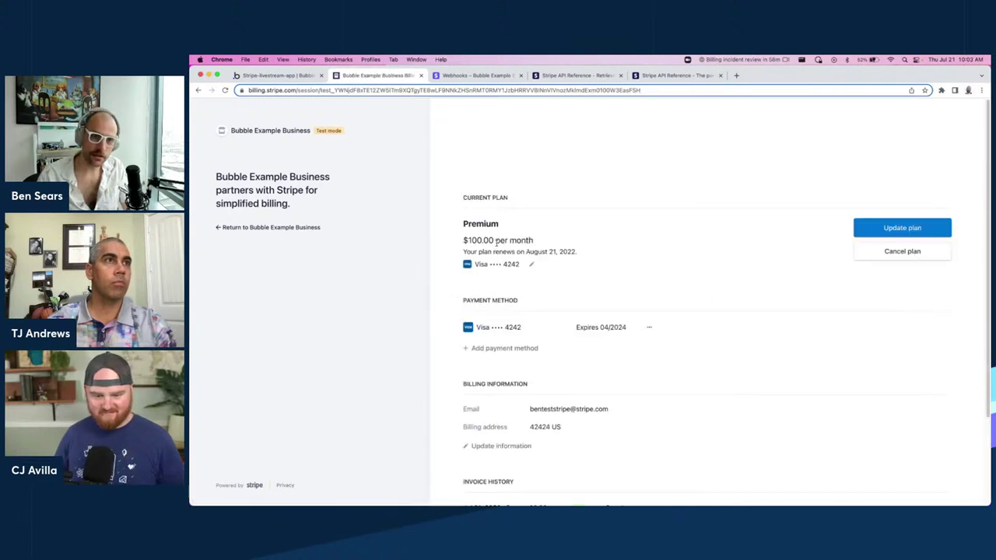
pyautogui.click(264, 229)
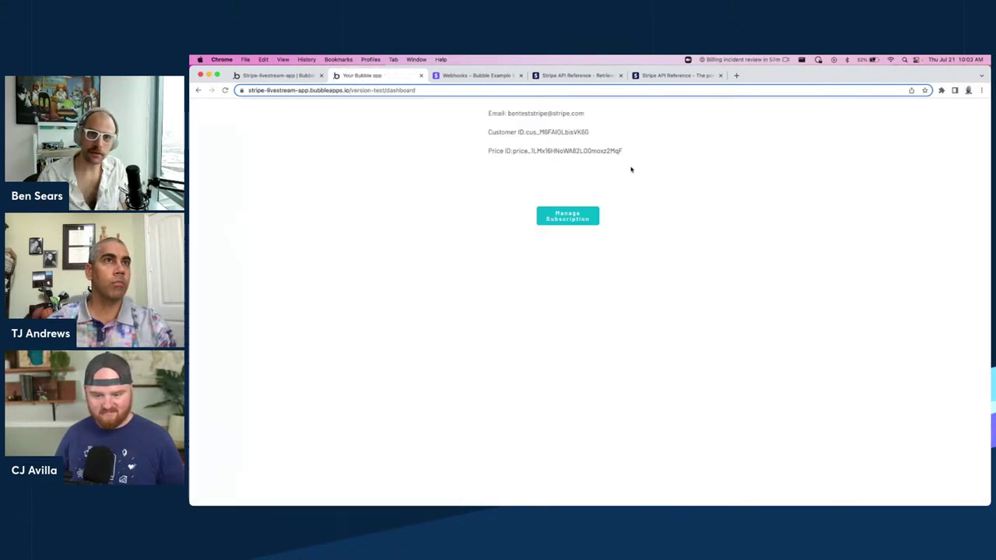
# Check the updated Price ID on the dashboard and reopen the Stripe billing portal.
pyautogui.moveTo(624, 153); pyautogui.dragTo(513, 151)
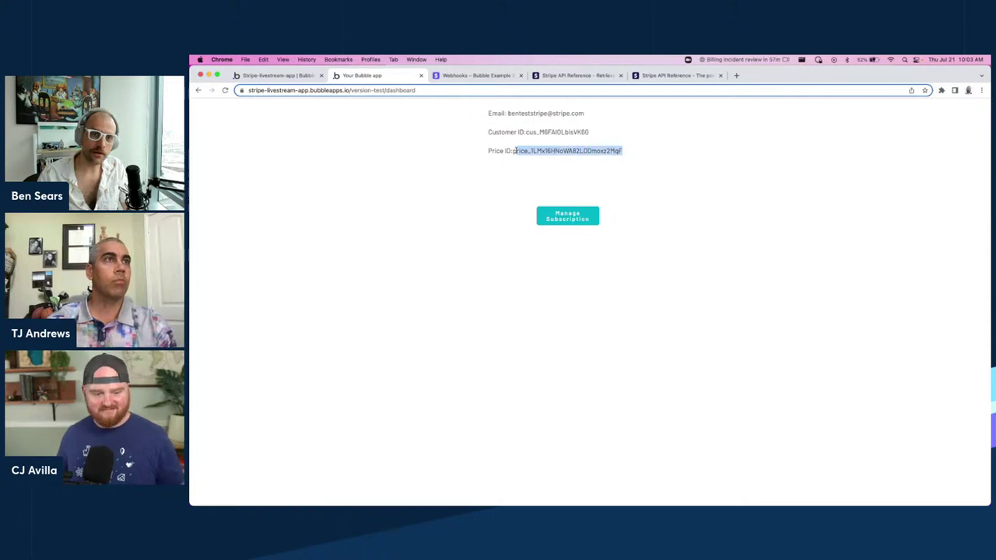
pyautogui.click(630, 156)
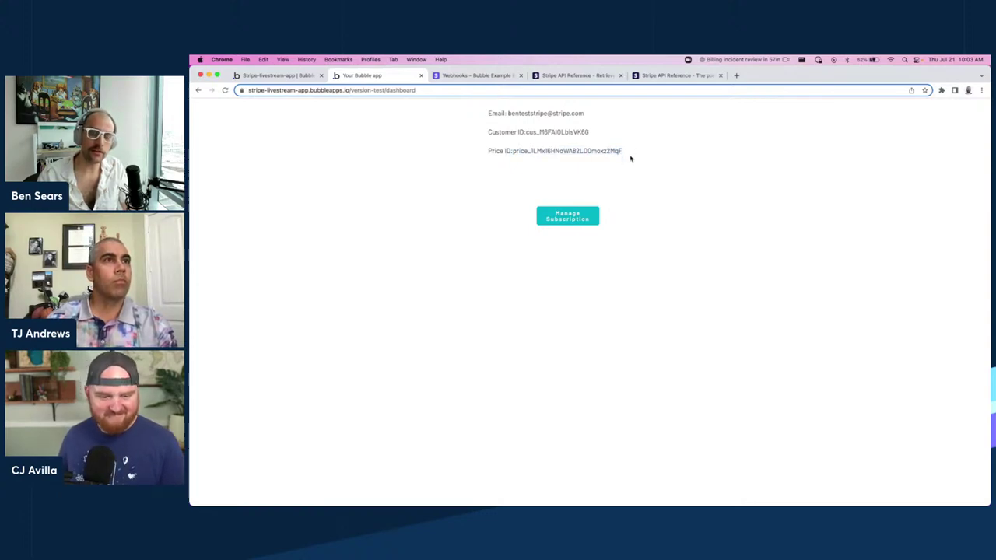
pyautogui.doubleClick(566, 151)
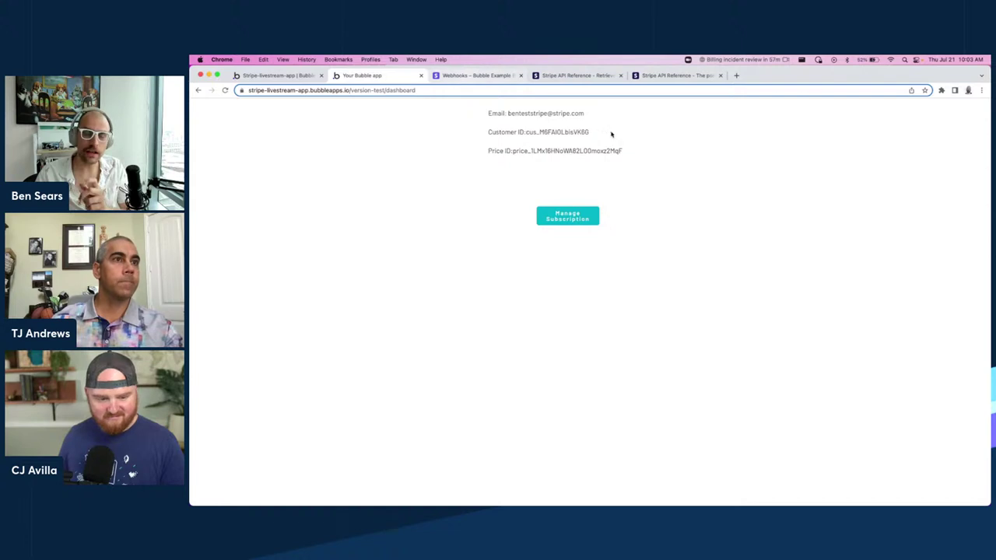
pyautogui.click(564, 214)
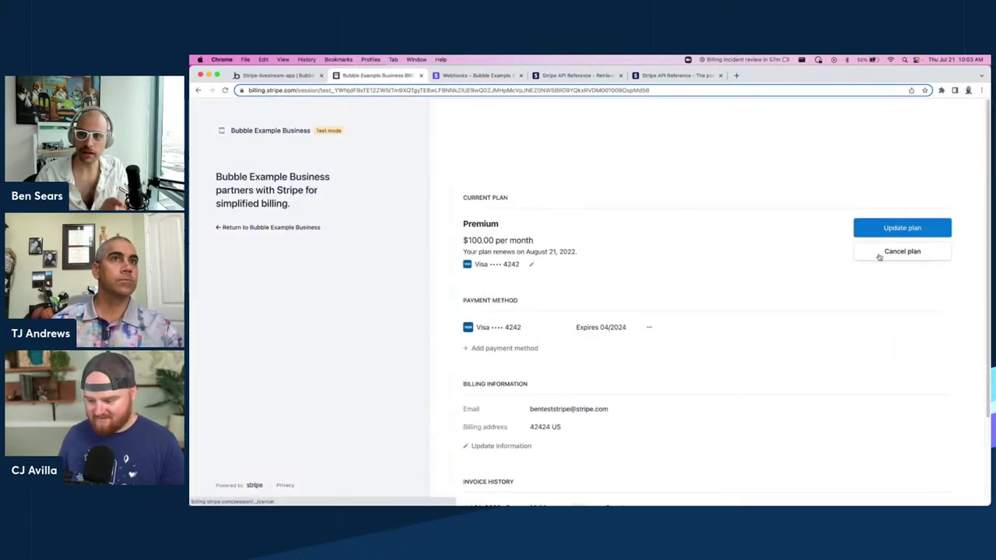
# Return to the Bubble editor and view the All Users table in the Data tab.
pyautogui.click(277, 76)
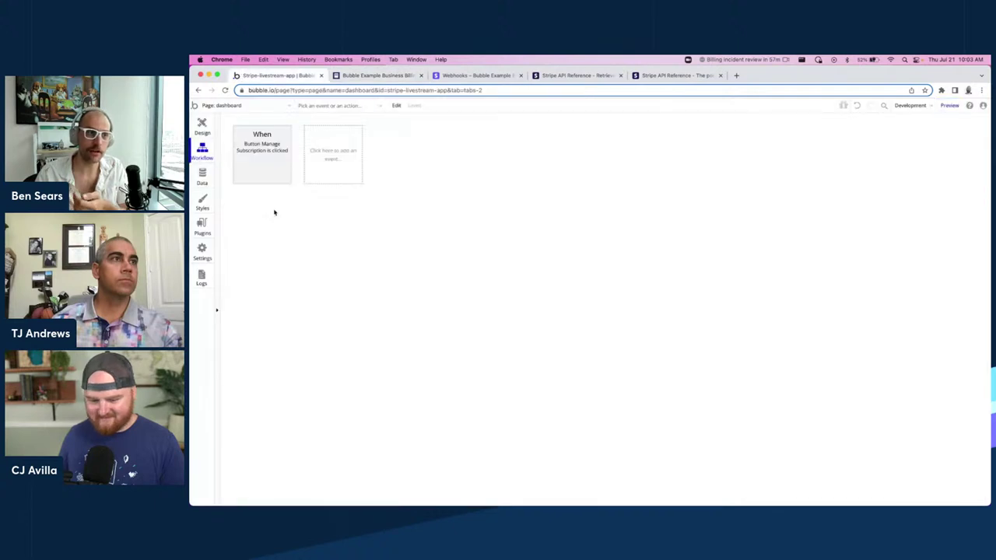
pyautogui.click(202, 174)
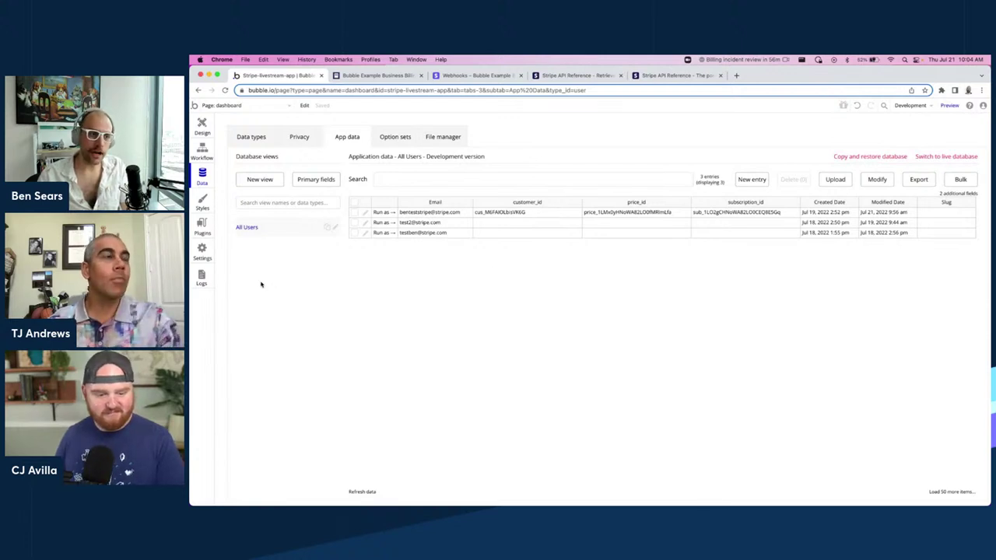
# Search the server logs with the start time set to two minutes ago.
pyautogui.click(202, 278)
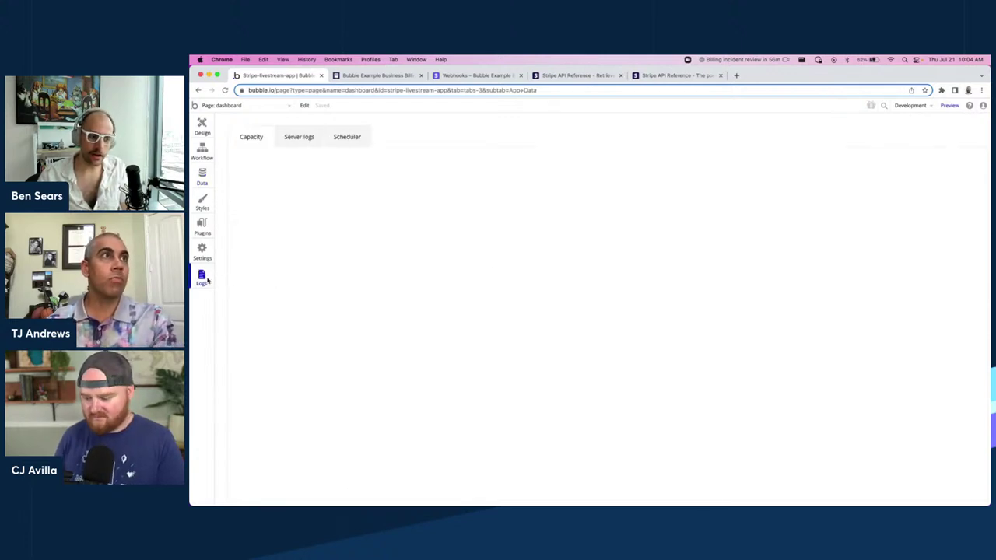
pyautogui.click(307, 137)
pyautogui.click(302, 179)
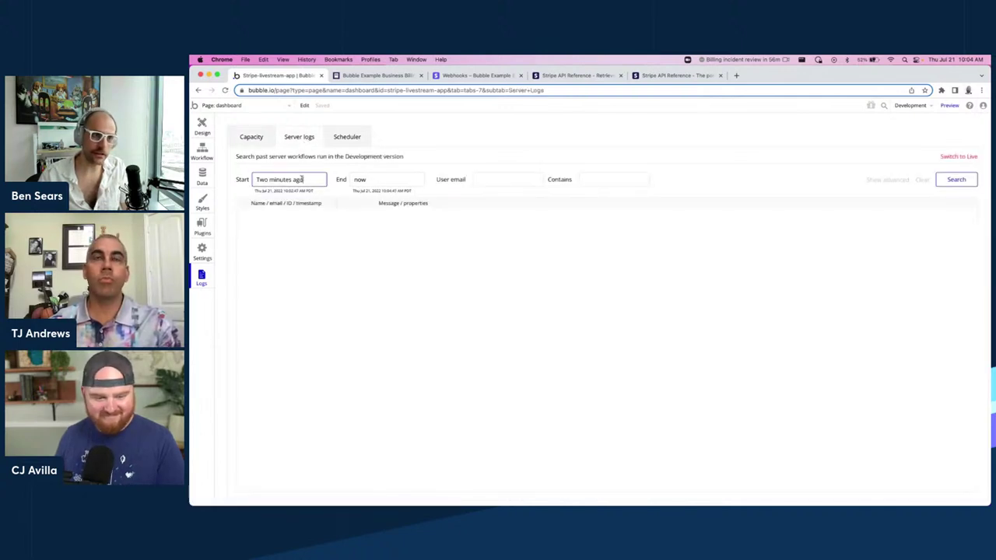
pyautogui.click(956, 179)
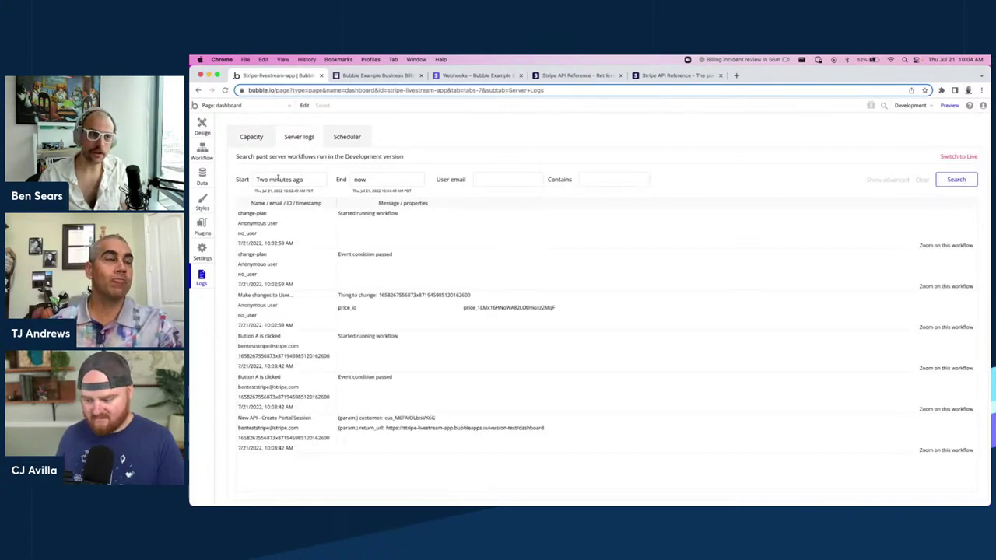
pyautogui.click(288, 180)
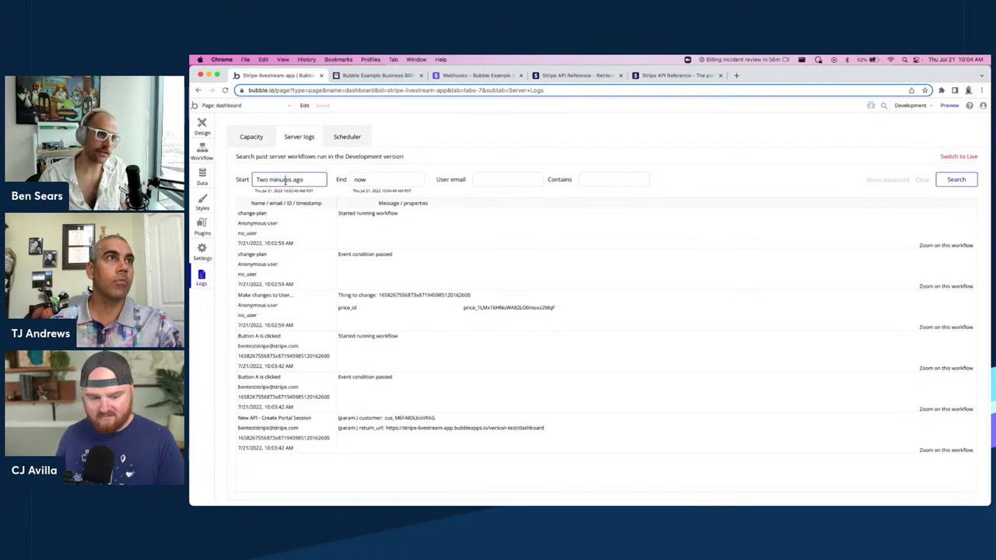
pyautogui.tripleClick(287, 180)
pyautogui.click(258, 179)
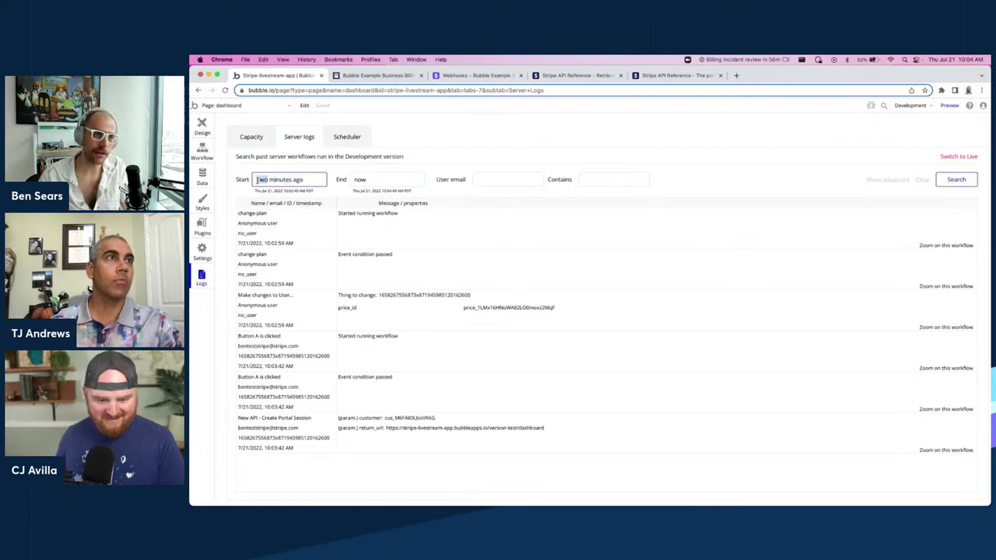
pyautogui.click(289, 180)
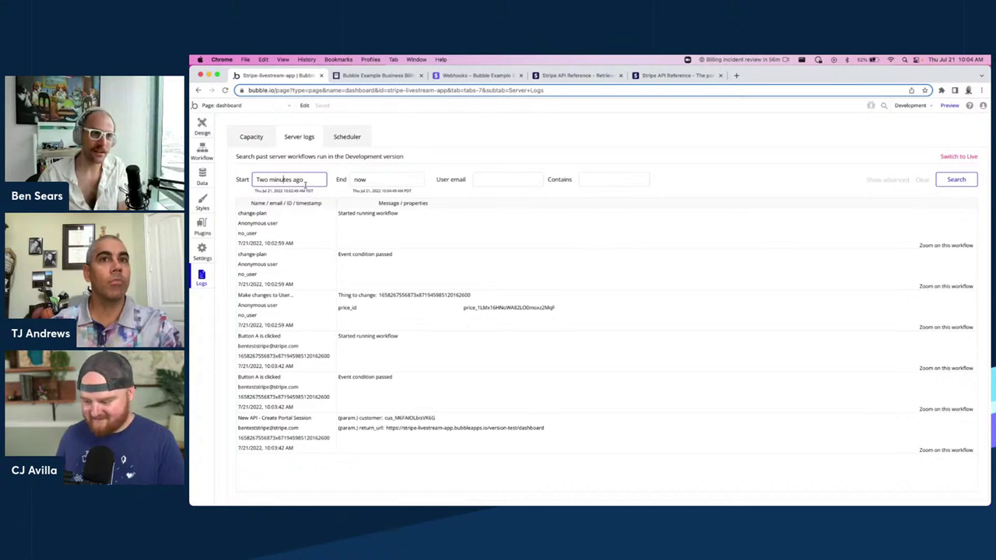
pyautogui.click(303, 180)
pyautogui.tripleClick(303, 179)
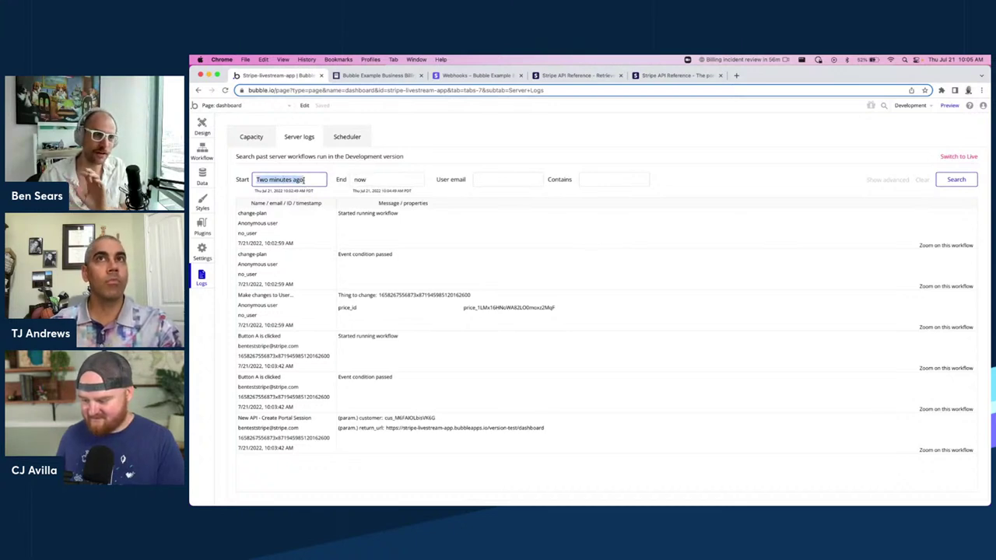
pyautogui.click(733, 190)
pyautogui.click(238, 181)
pyautogui.click(285, 178)
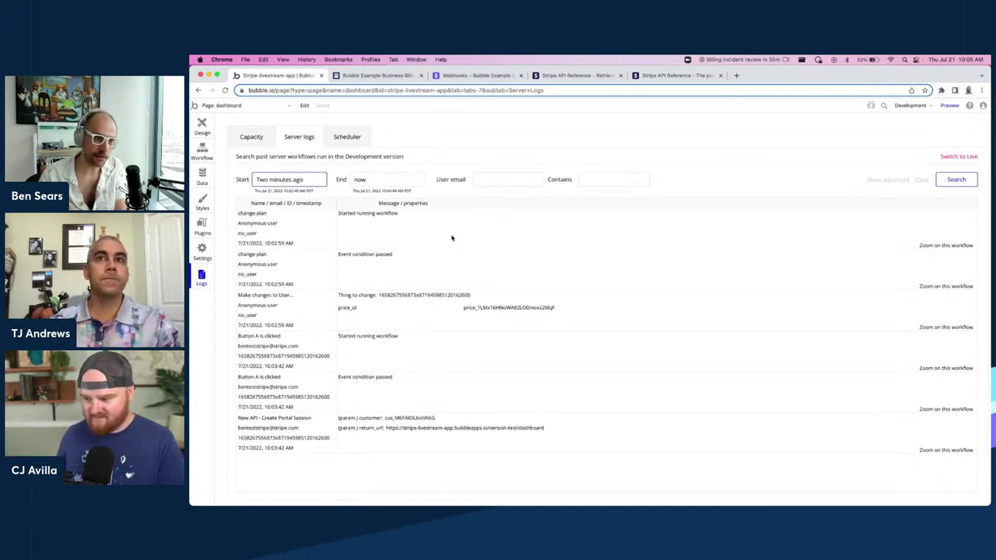
pyautogui.click(385, 298)
# Inspect log entries for the changed user's ID, customer ID and return URL, then open Settings > API.
pyautogui.doubleClick(386, 298)
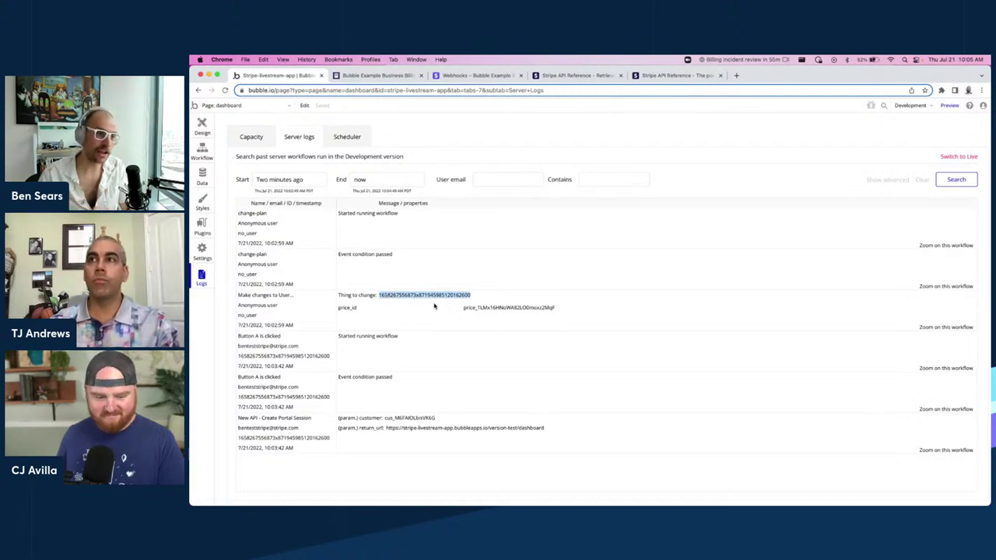
pyautogui.click(399, 299)
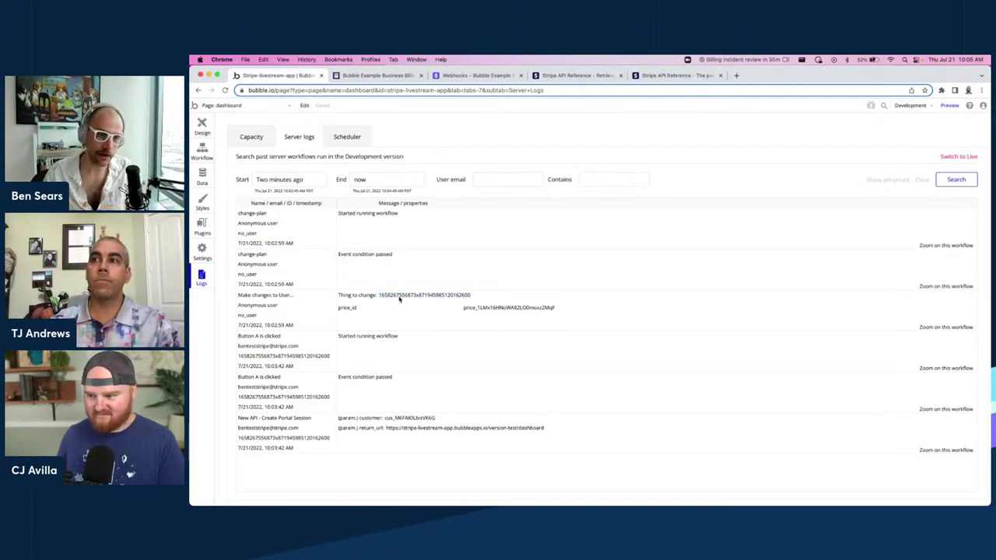
pyautogui.doubleClick(399, 299)
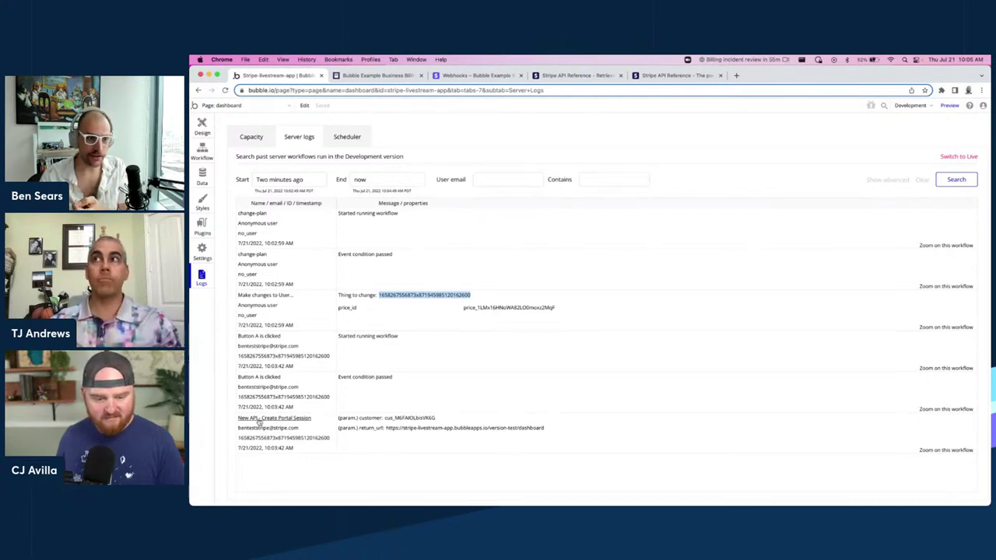
pyautogui.moveTo(312, 420); pyautogui.dragTo(249, 420)
pyautogui.click(504, 403)
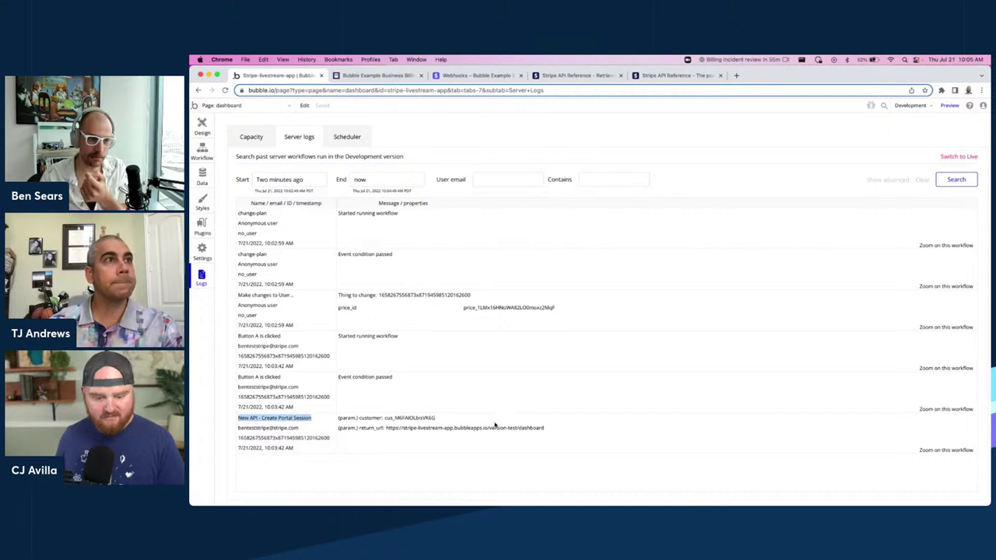
pyautogui.moveTo(395, 419); pyautogui.dragTo(461, 437)
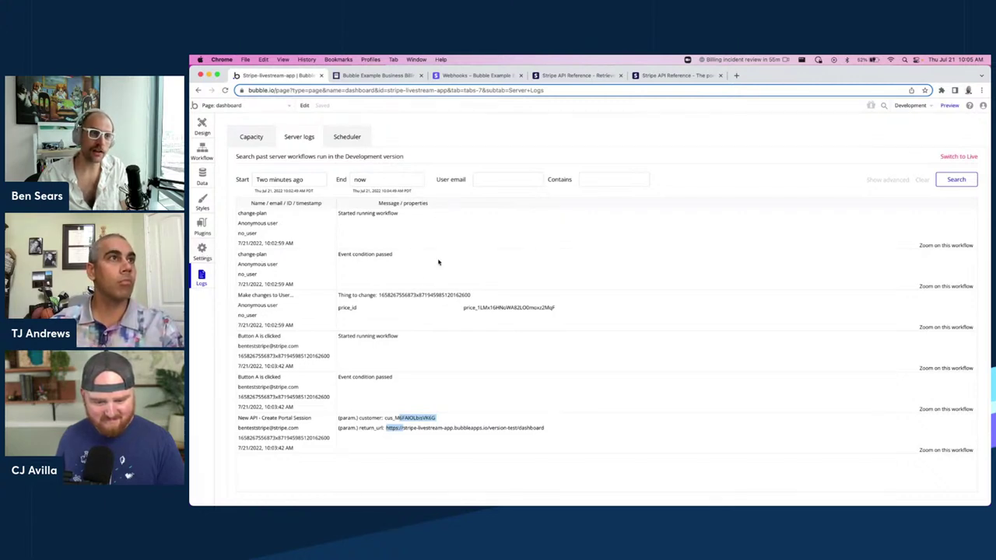
pyautogui.click(202, 250)
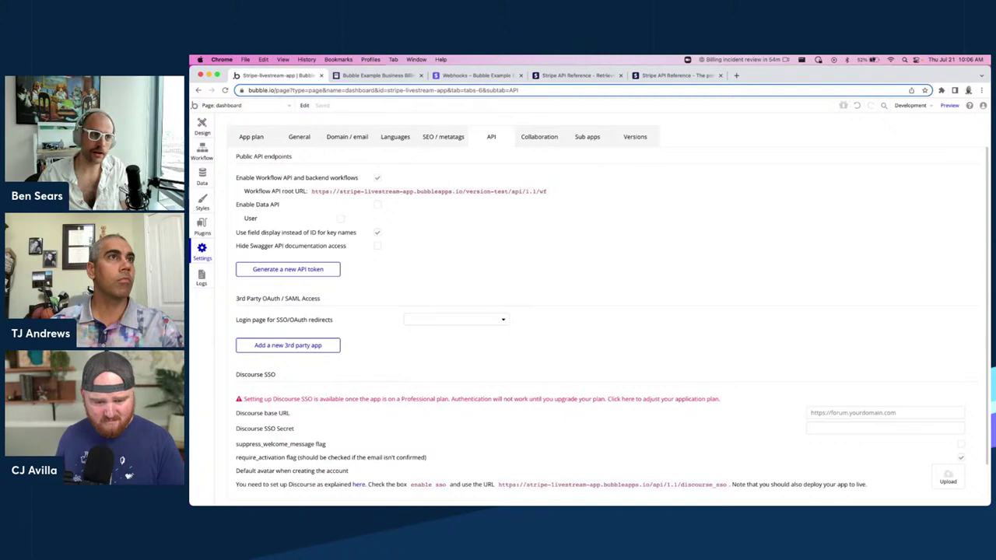
# Review the User data type's privacy rules, then go to the installed plugins page.
pyautogui.scroll(-2, 529, 177)
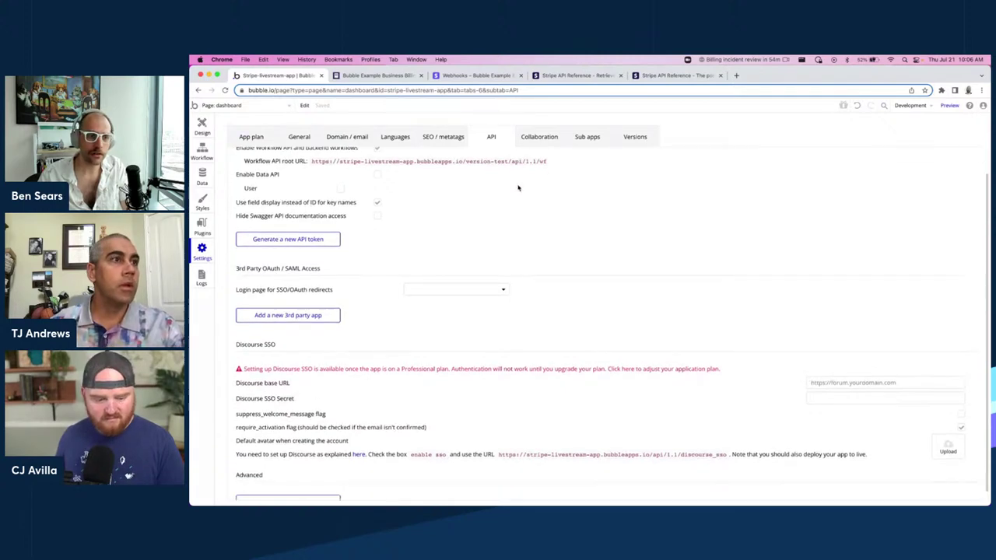
pyautogui.scroll(2, 511, 222)
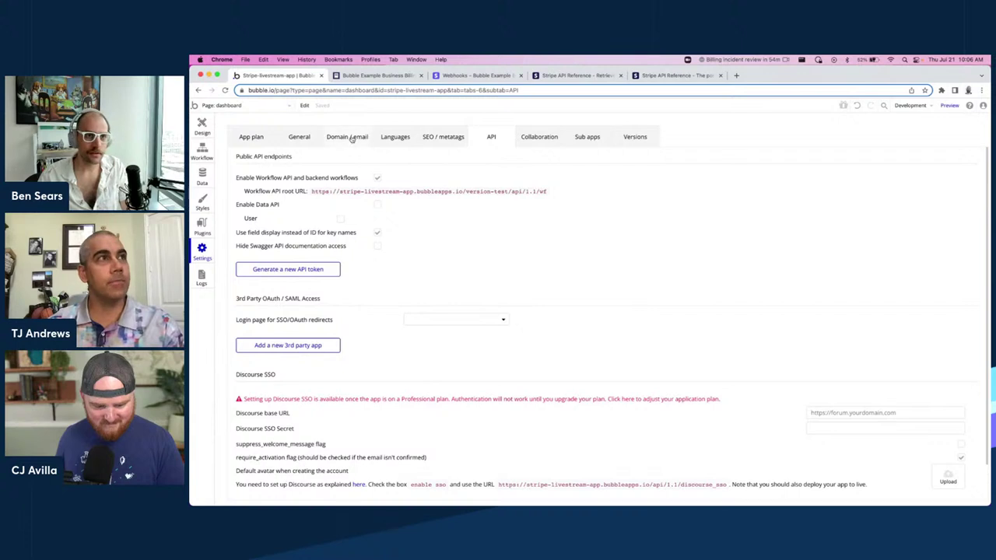
pyautogui.click(204, 178)
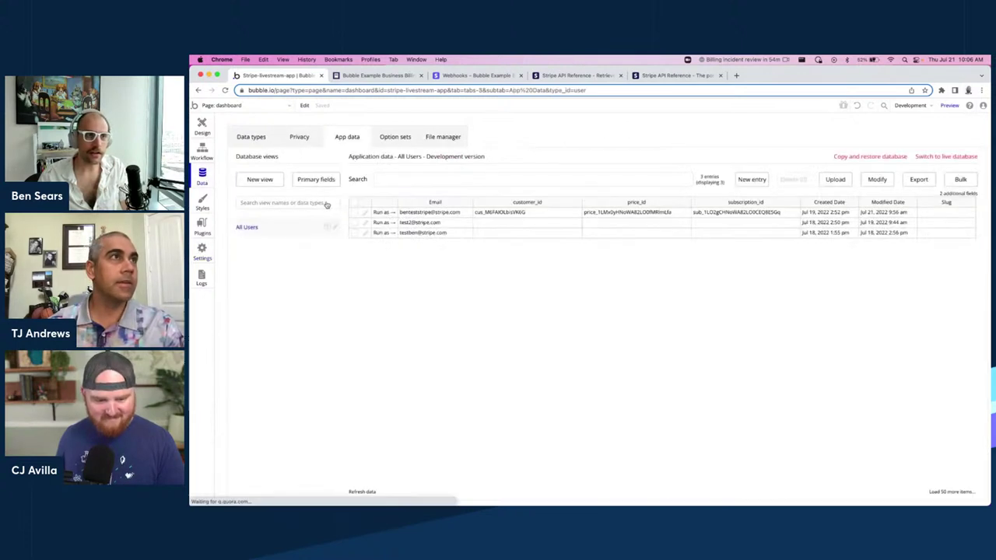
pyautogui.click(310, 140)
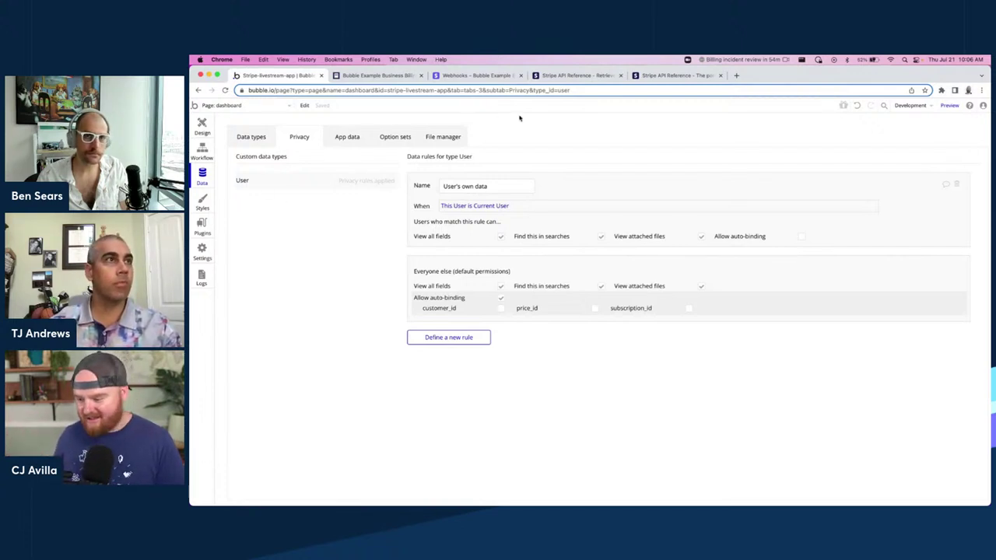
pyautogui.click(203, 229)
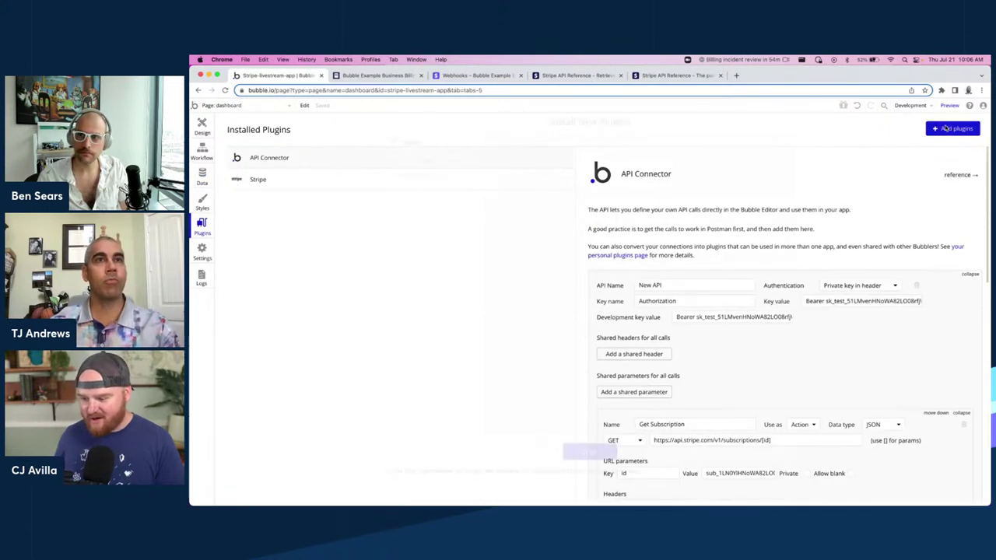
# Search installable plugins for 'chart' and then 'd3.j', scroll the results, and close without installing.
pyautogui.click(951, 129)
pyautogui.write('chart')
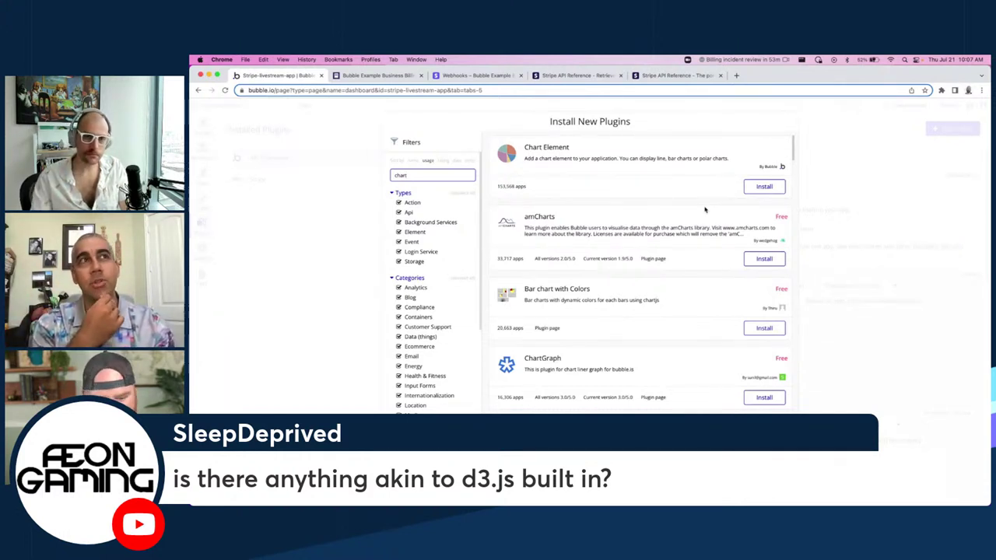
pyautogui.scroll(-10, 705, 210)
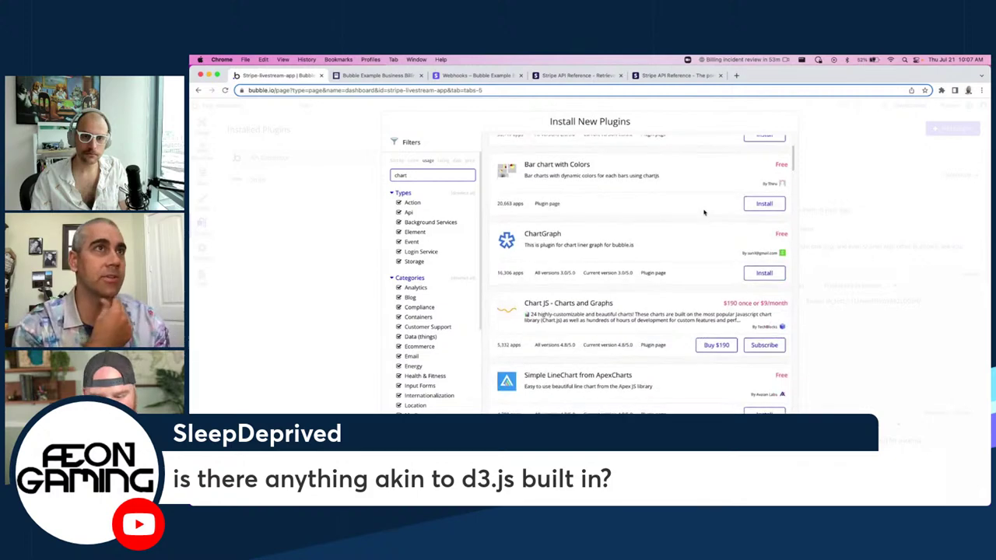
pyautogui.scroll(-3, 700, 221)
pyautogui.press('super+a')
pyautogui.write('d3')
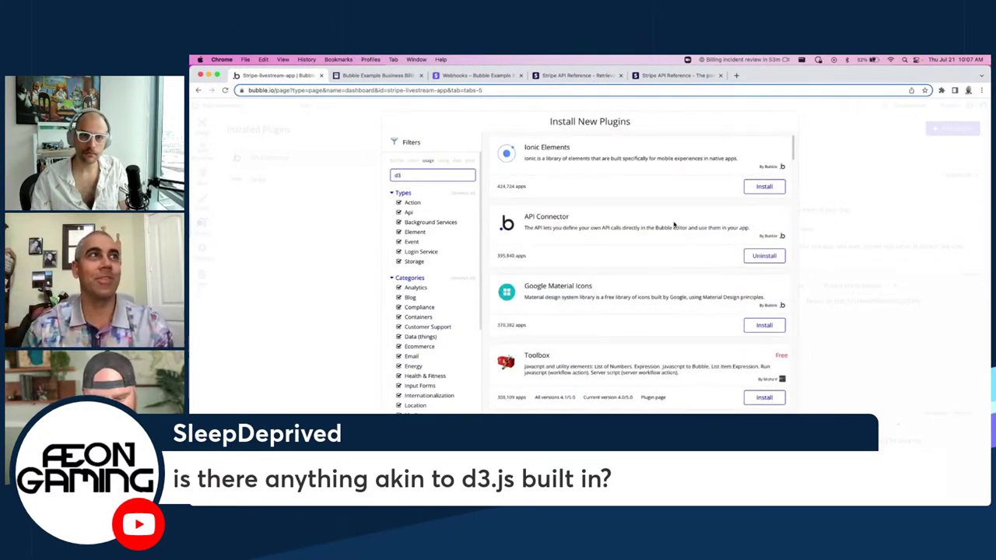
pyautogui.scroll(-5, 677, 198)
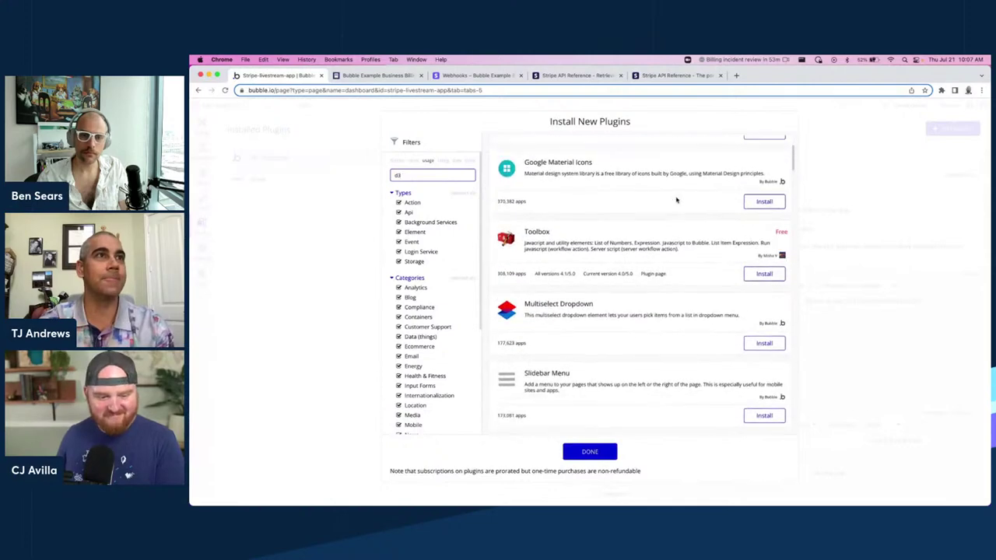
pyautogui.scroll(-5, 677, 200)
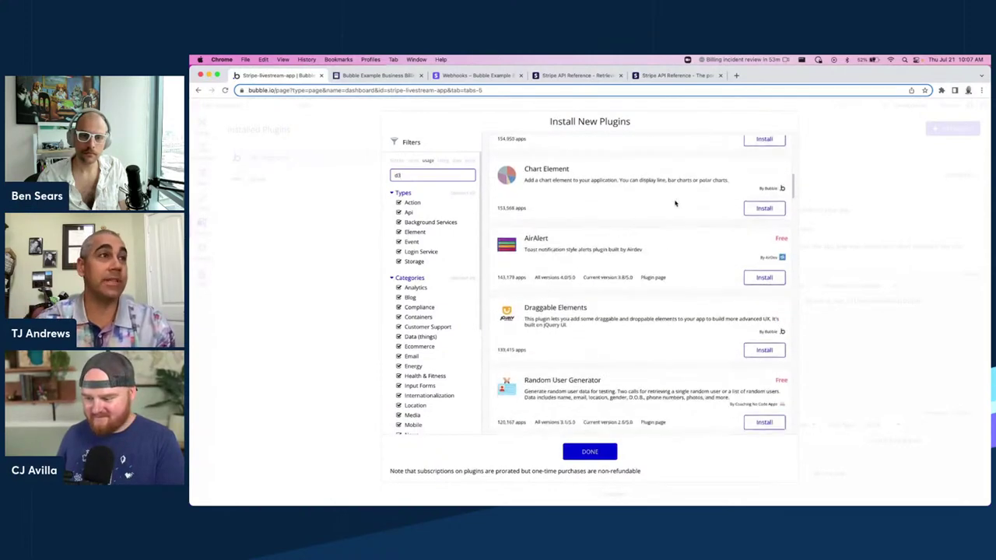
pyautogui.write('.js')
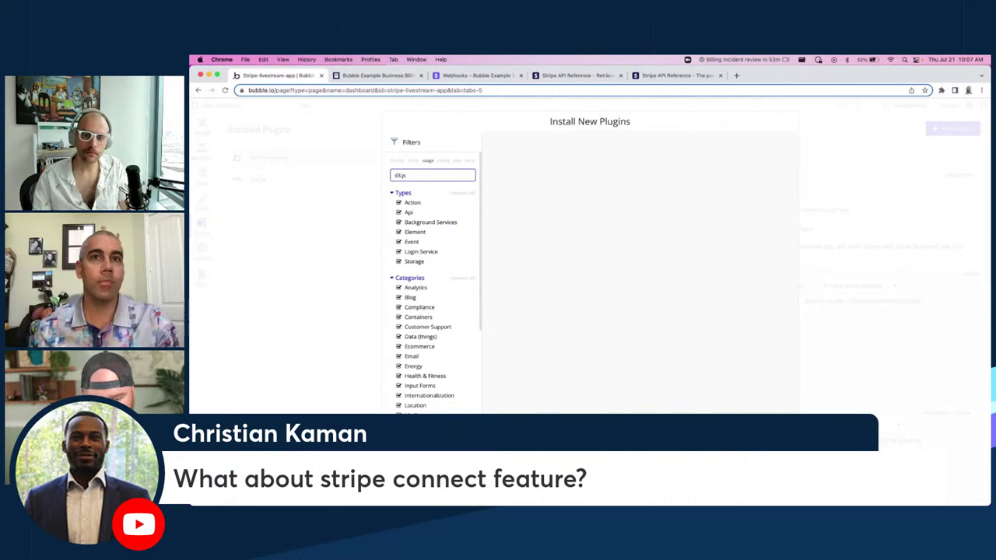
pyautogui.press('Escape')
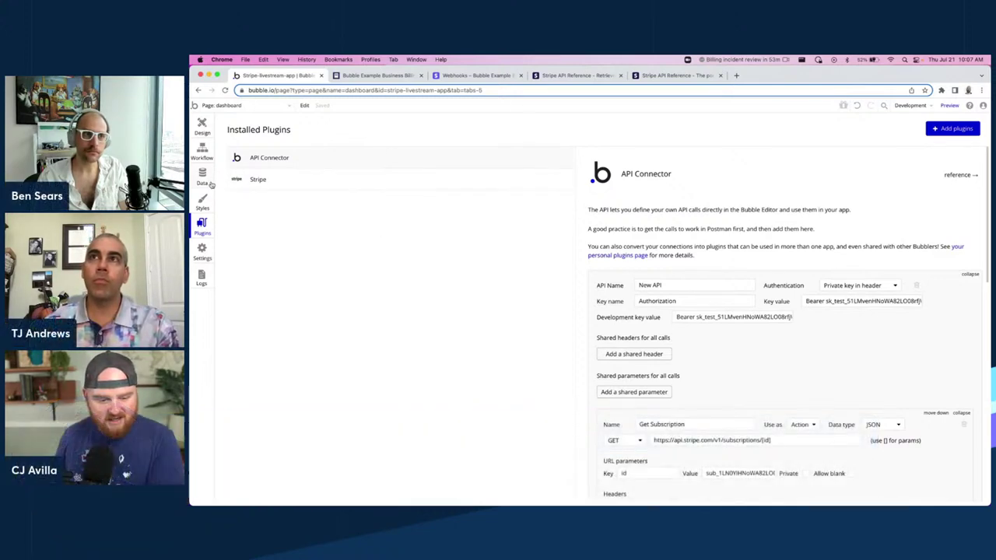
pyautogui.click(952, 129)
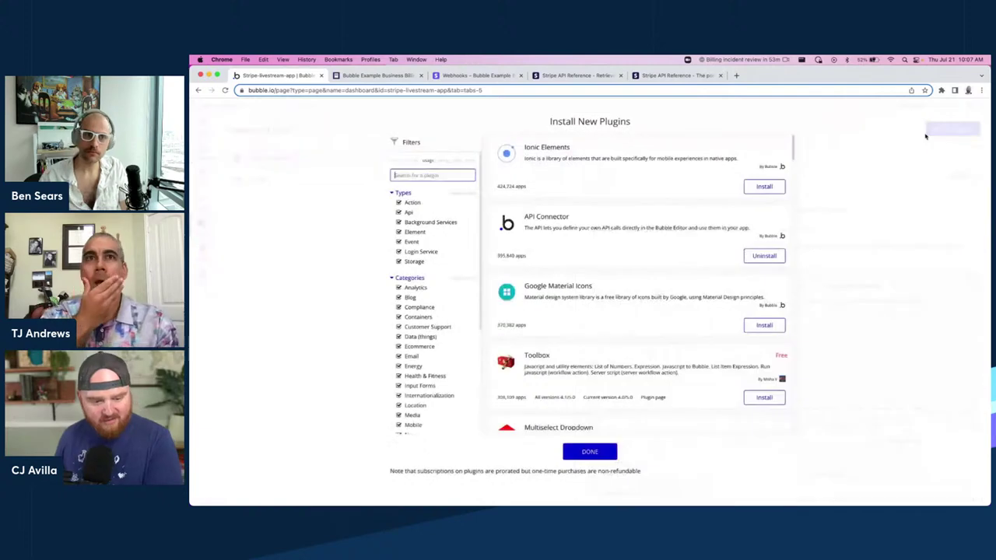
pyautogui.write('connect')
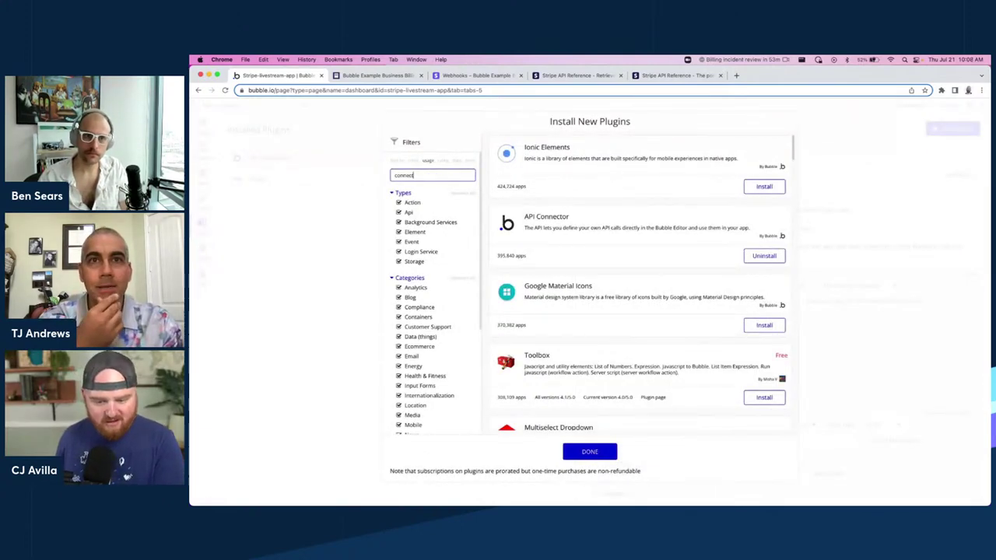
pyautogui.hotkey('ctrl', 'a')
pyautogui.write('str')
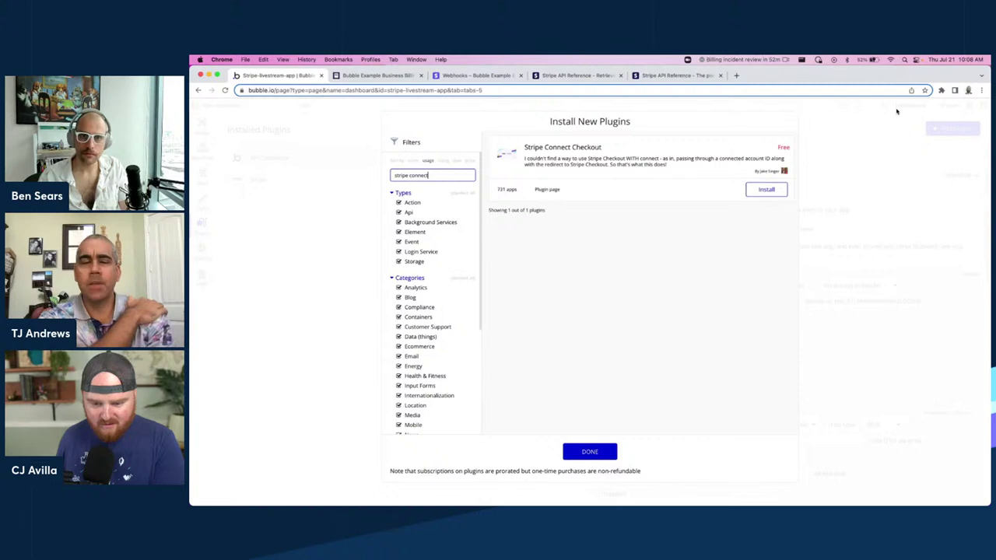
pyautogui.click(857, 145)
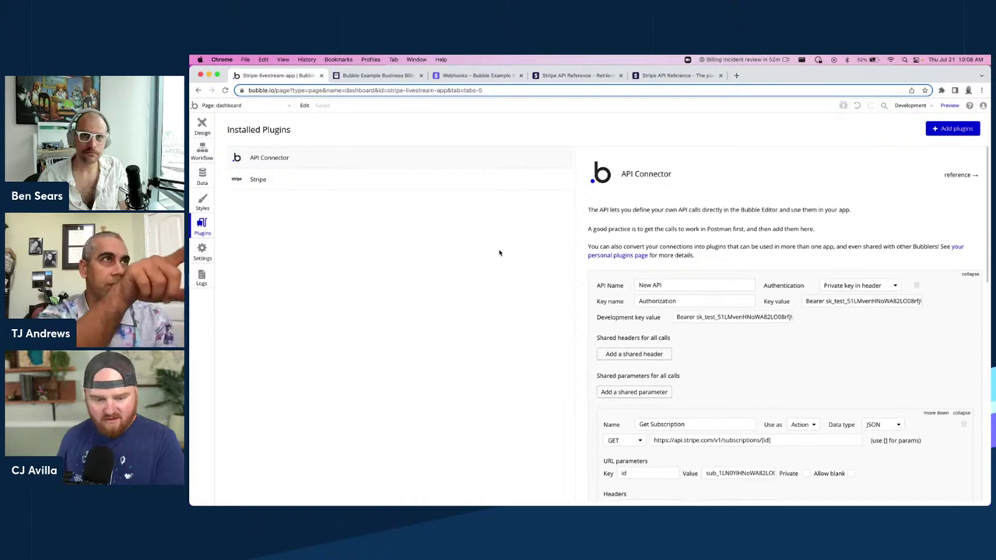
# Review the actions listed in the Stripe plugin's settings.
pyautogui.click(289, 182)
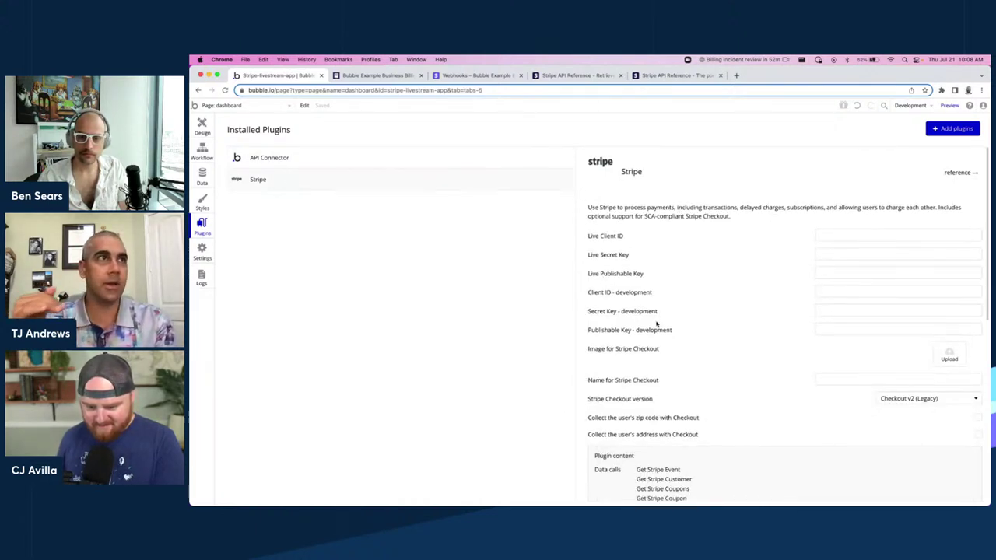
pyautogui.scroll(-5, 738, 329)
pyautogui.scroll(-5, 745, 296)
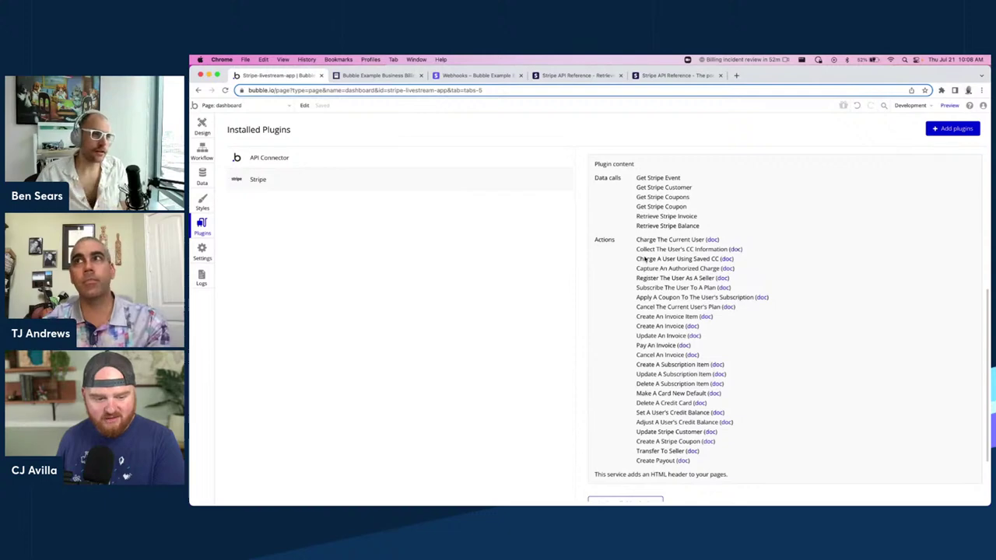
# Inspect the API Connector's Get Subscription call, then bring up Stripe's Retrieve a subscription reference.
pyautogui.click(410, 166)
pyautogui.scroll(3, 766, 296)
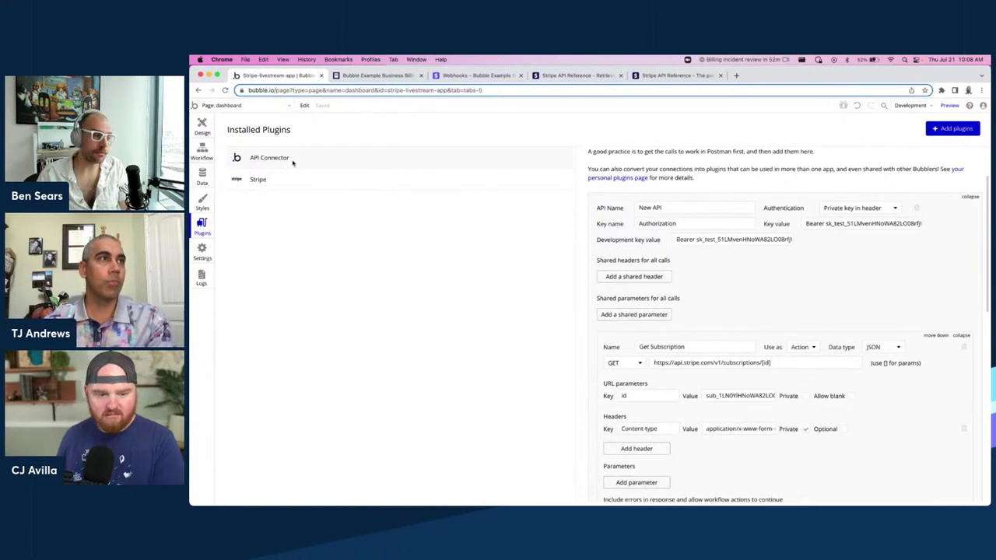
pyautogui.scroll(2, 805, 311)
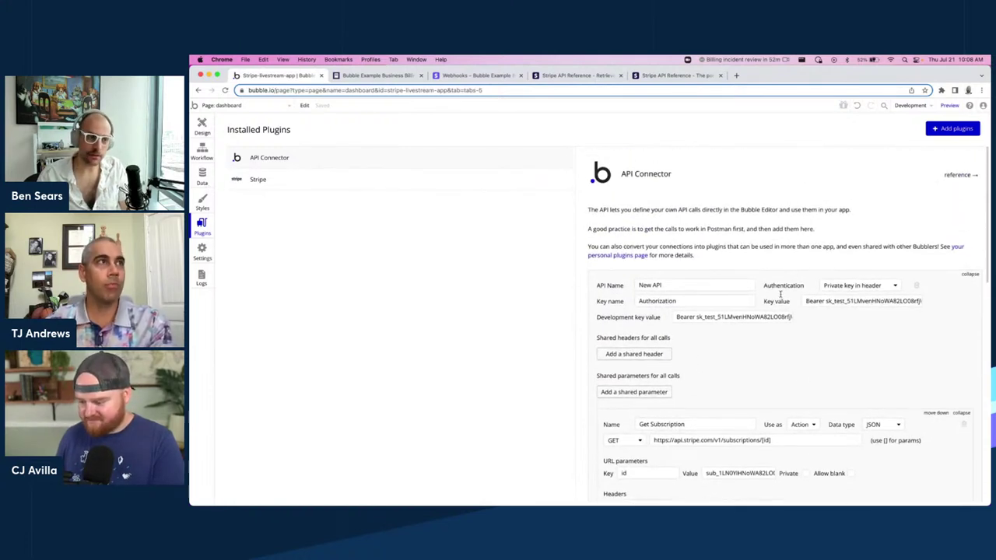
pyautogui.scroll(-3, 780, 294)
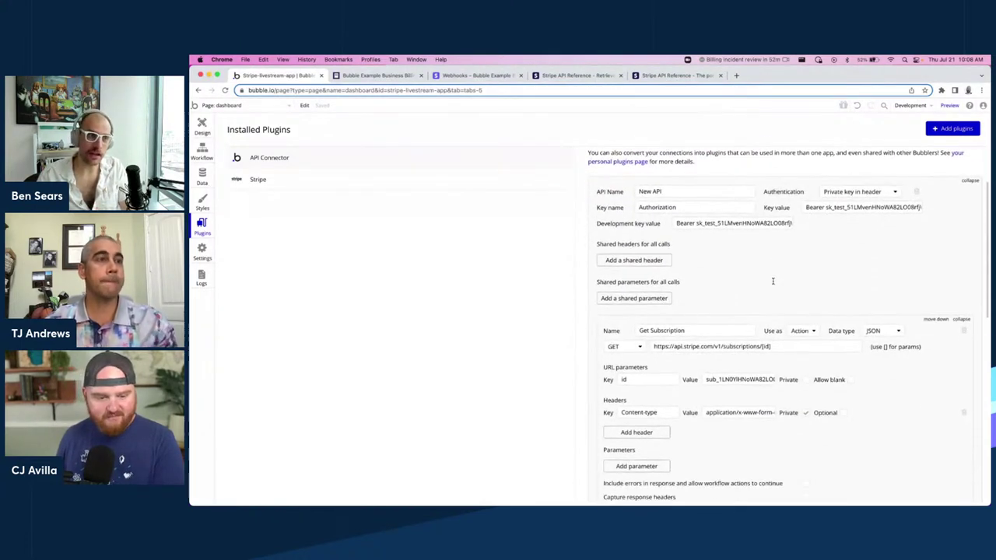
pyautogui.scroll(-1, 772, 281)
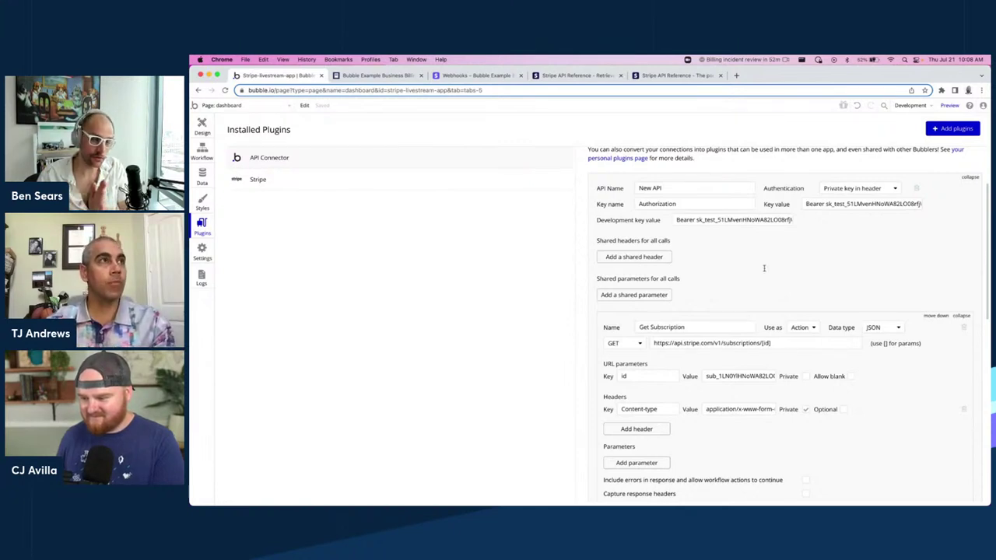
pyautogui.scroll(-1, 763, 267)
pyautogui.scroll(2, 762, 269)
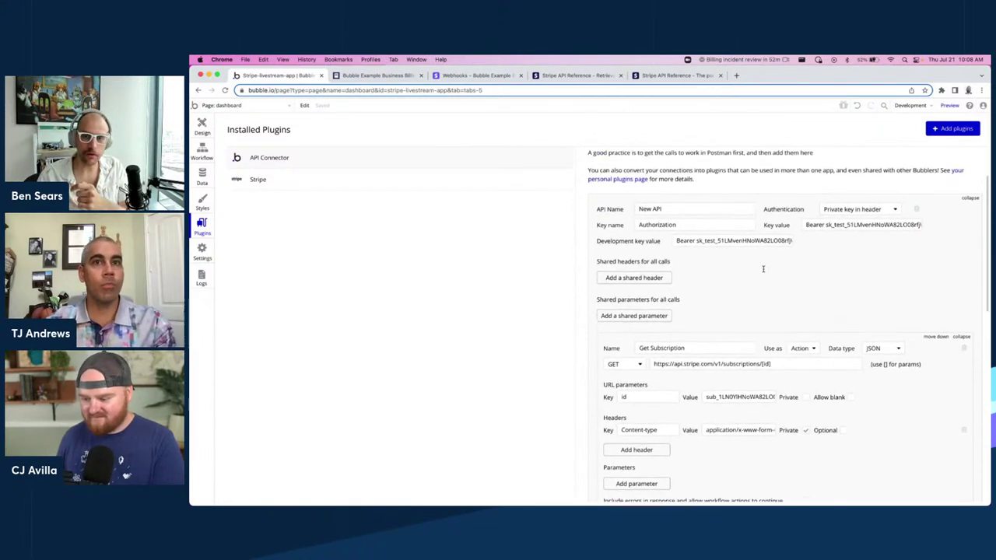
pyautogui.scroll(1, 778, 276)
pyautogui.scroll(-2, 806, 265)
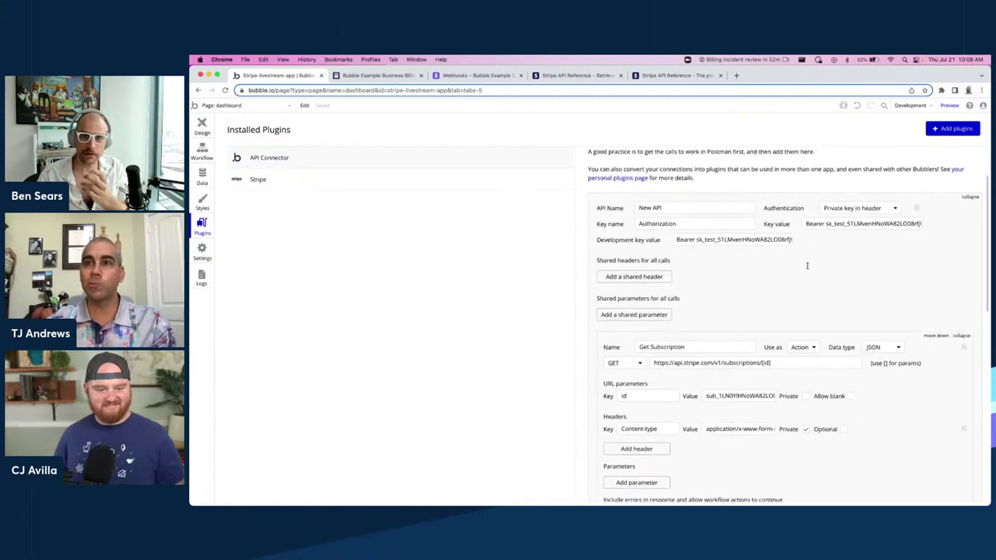
pyautogui.scroll(3, 806, 265)
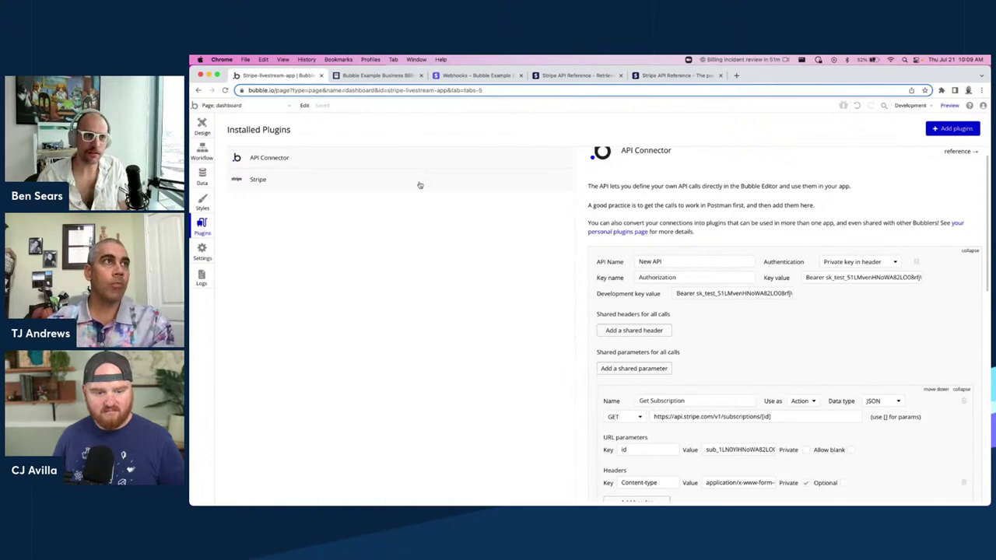
pyautogui.scroll(1, 691, 262)
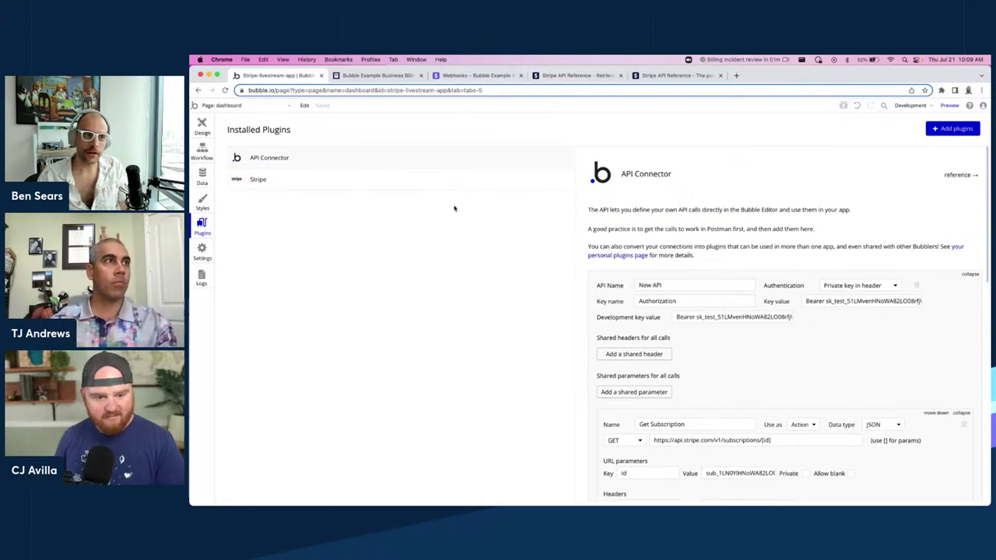
pyautogui.click(587, 73)
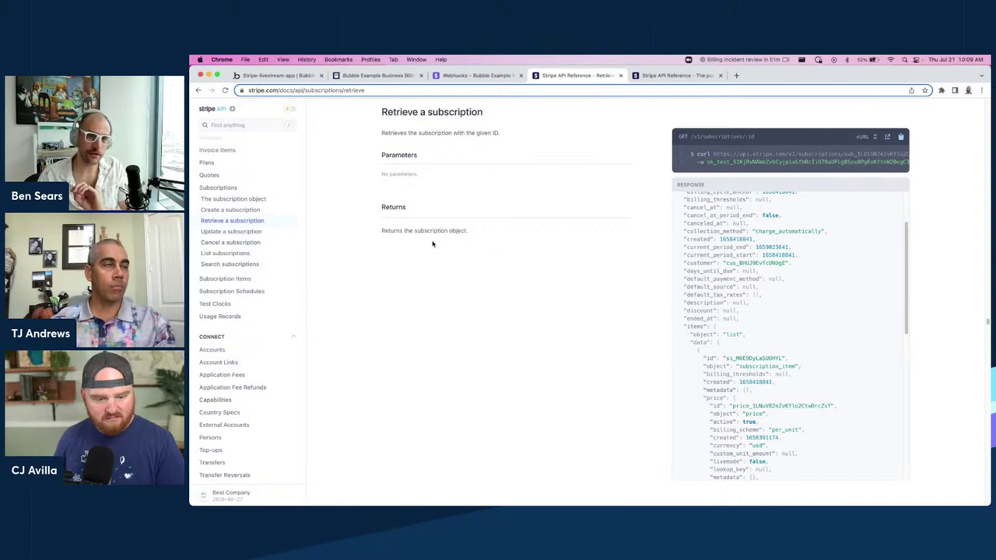
# Browse Create a subscription, then read the Update a subscription parameters.
pyautogui.click(229, 210)
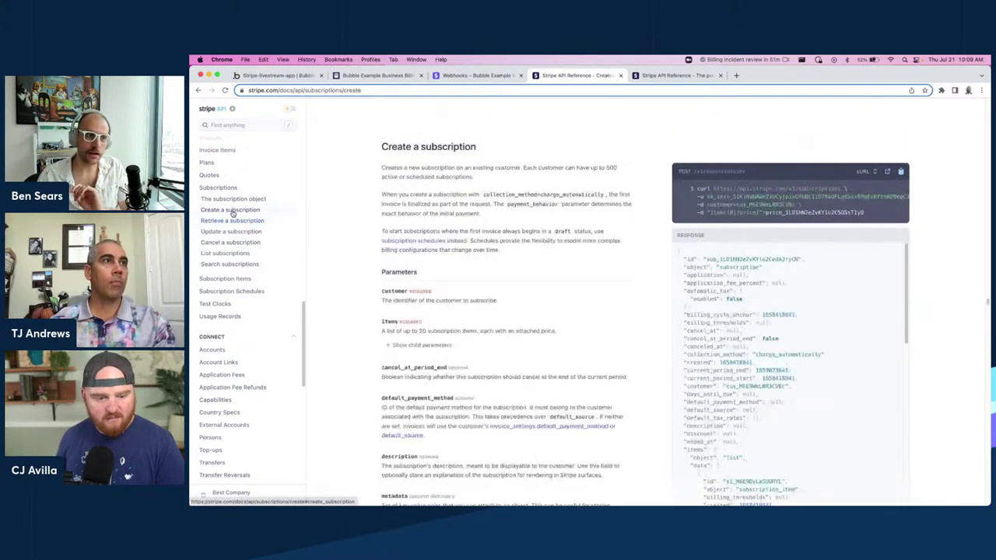
pyautogui.click(231, 231)
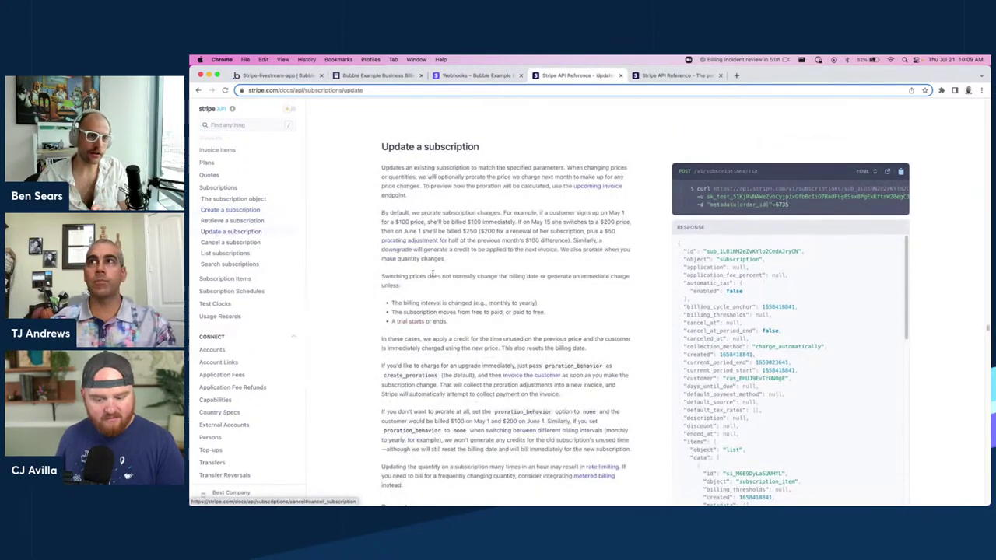
pyautogui.scroll(-5, 431, 270)
pyautogui.scroll(-4, 431, 270)
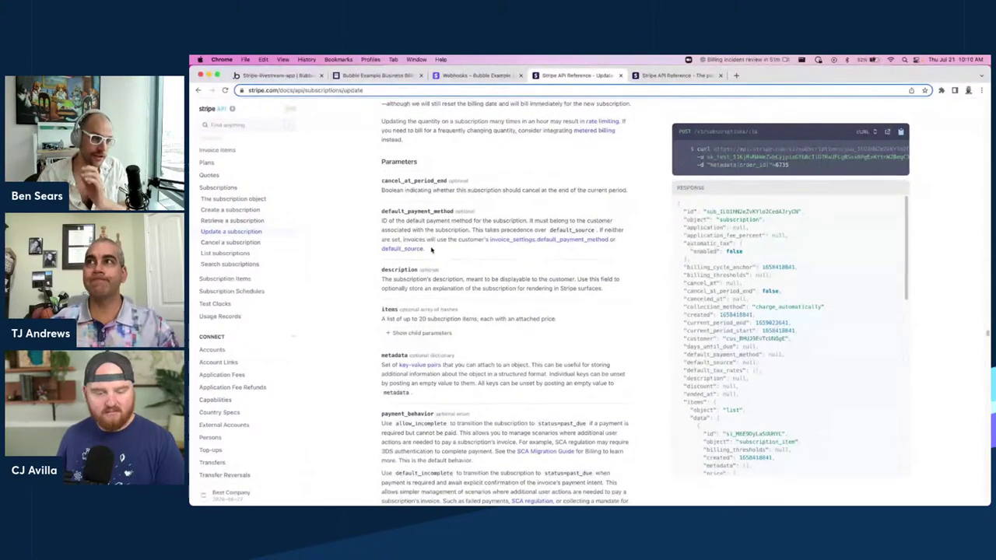
pyautogui.scroll(-4, 432, 249)
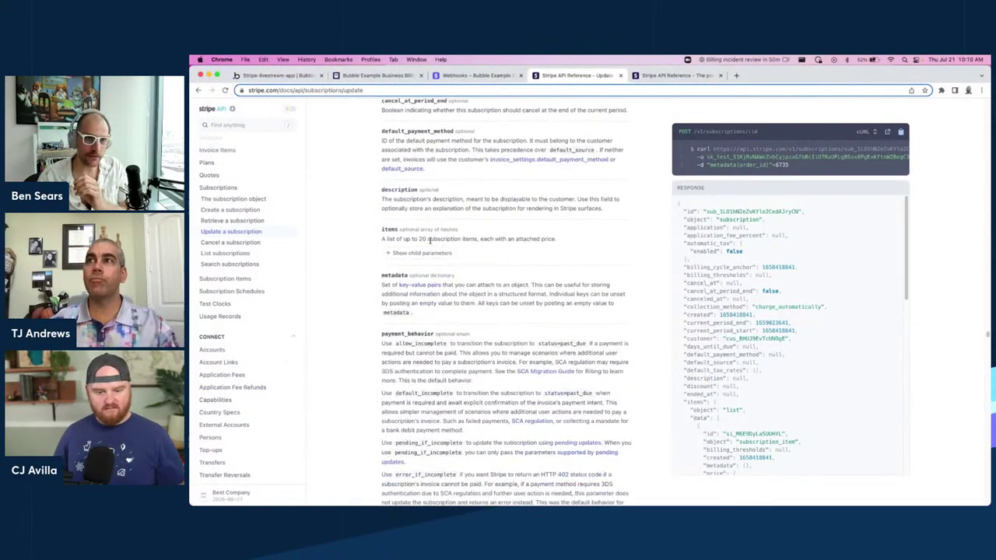
pyautogui.scroll(-15, 433, 247)
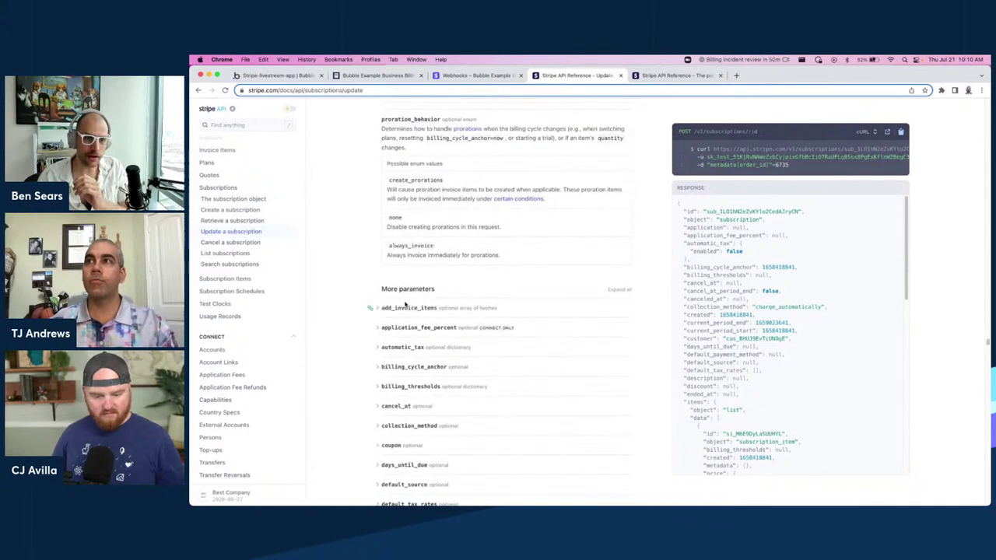
# Expand add_invoice_items and its child parameters, then go to the Invoices reference.
pyautogui.click(404, 309)
pyautogui.scroll(-1, 443, 311)
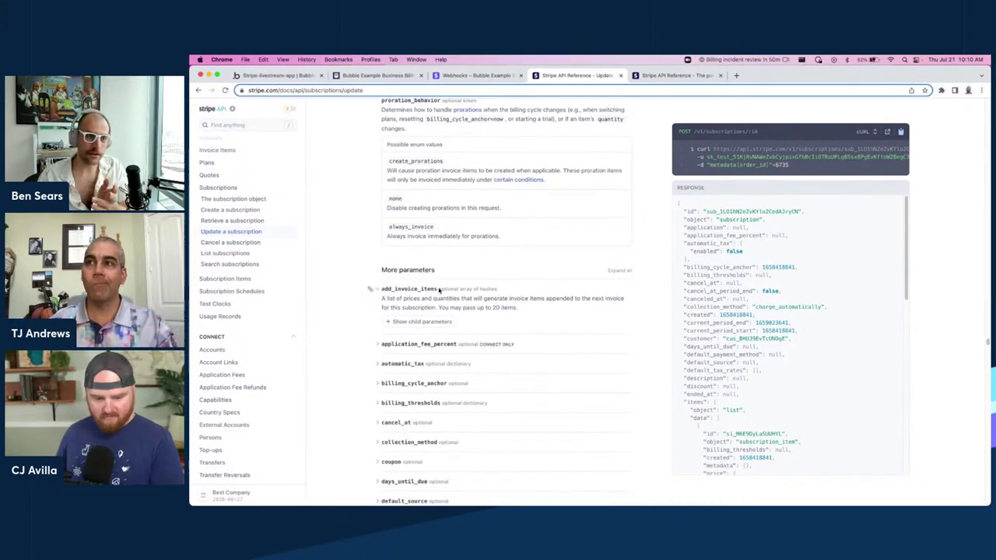
pyautogui.click(427, 315)
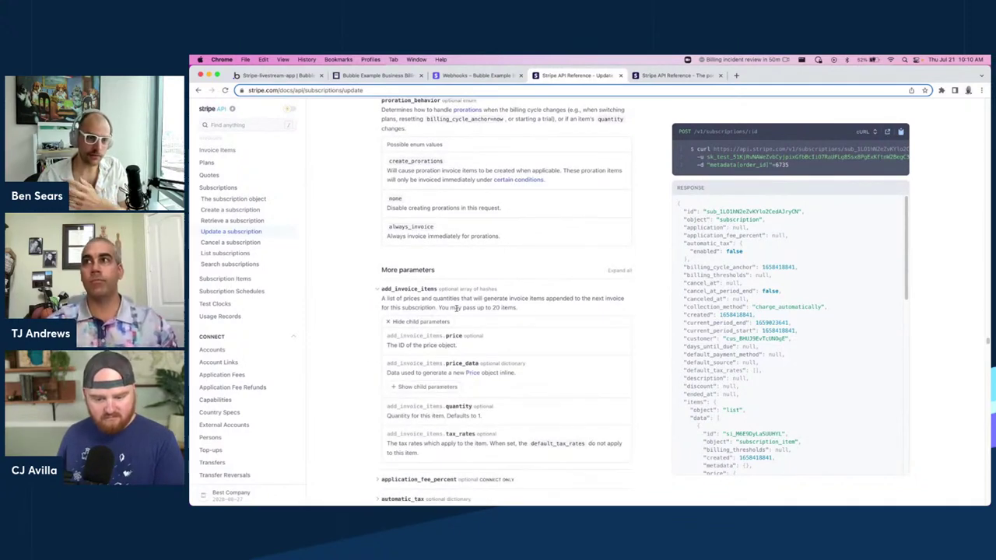
pyautogui.scroll(-1, 486, 374)
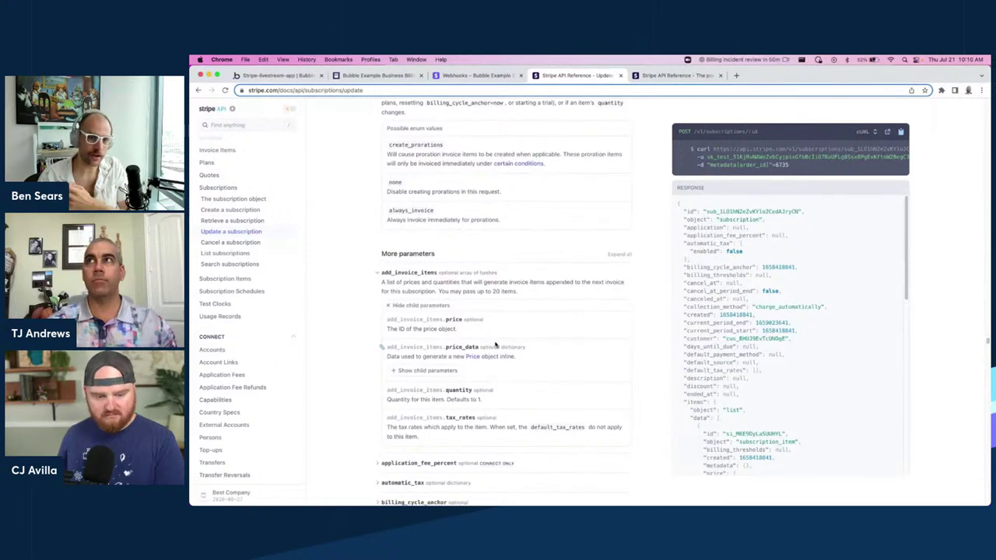
pyautogui.scroll(-1, 494, 345)
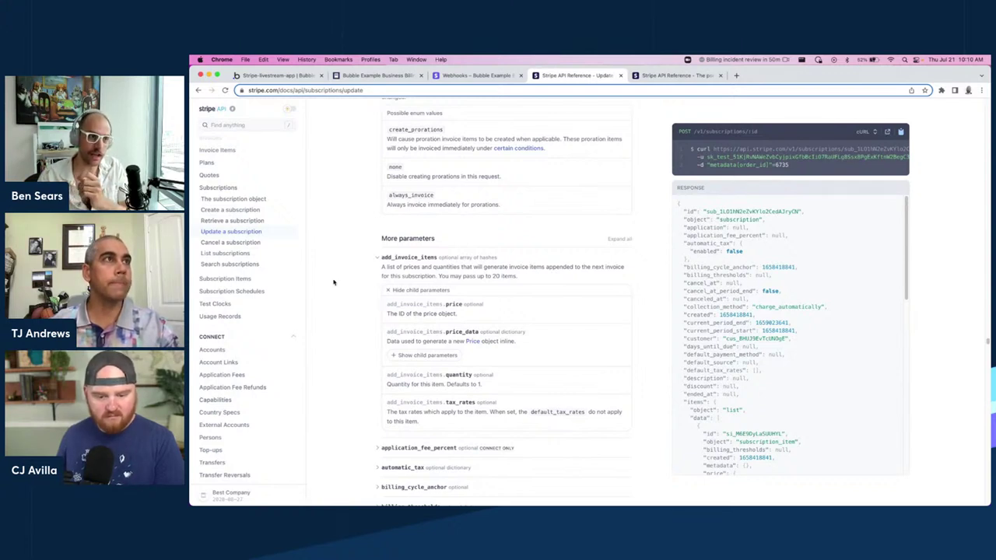
pyautogui.scroll(3, 234, 187)
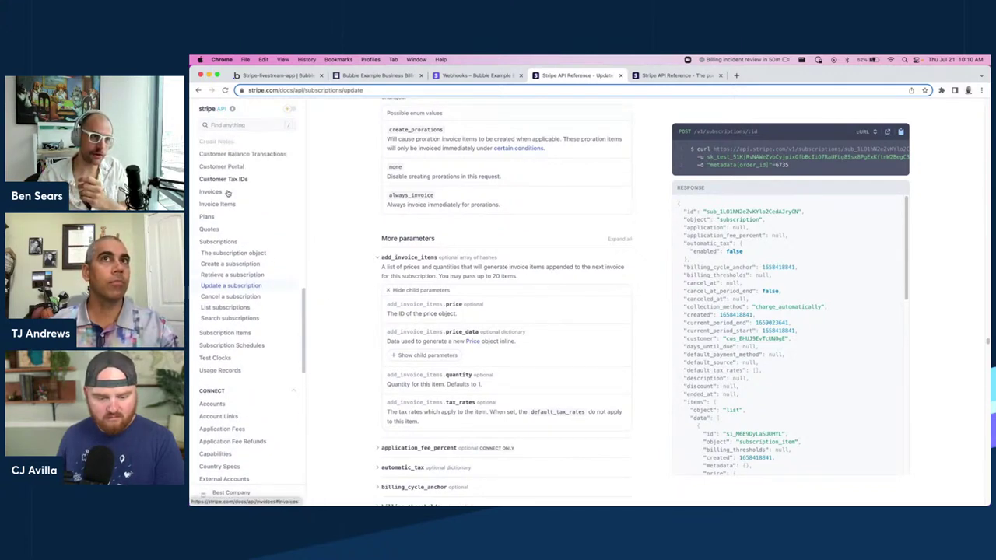
pyautogui.click(226, 192)
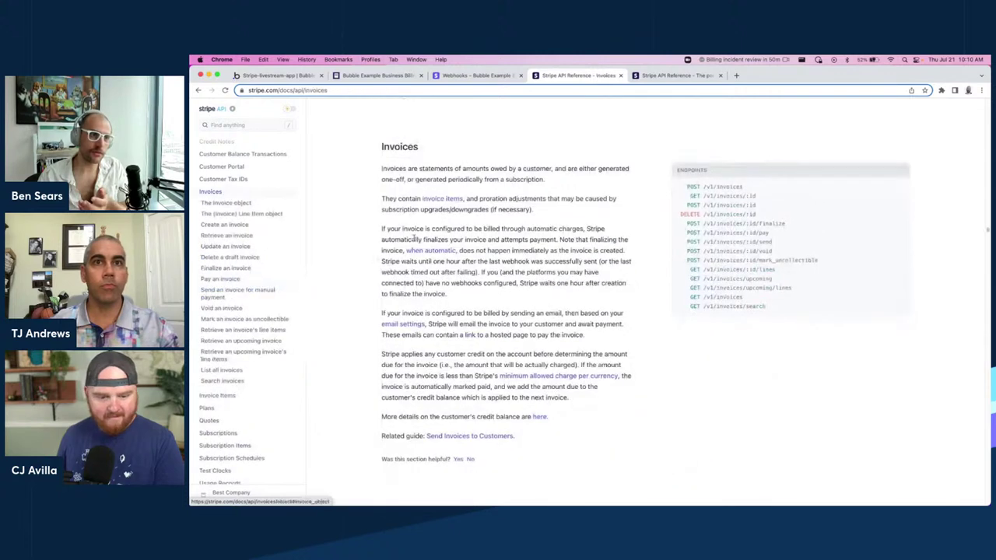